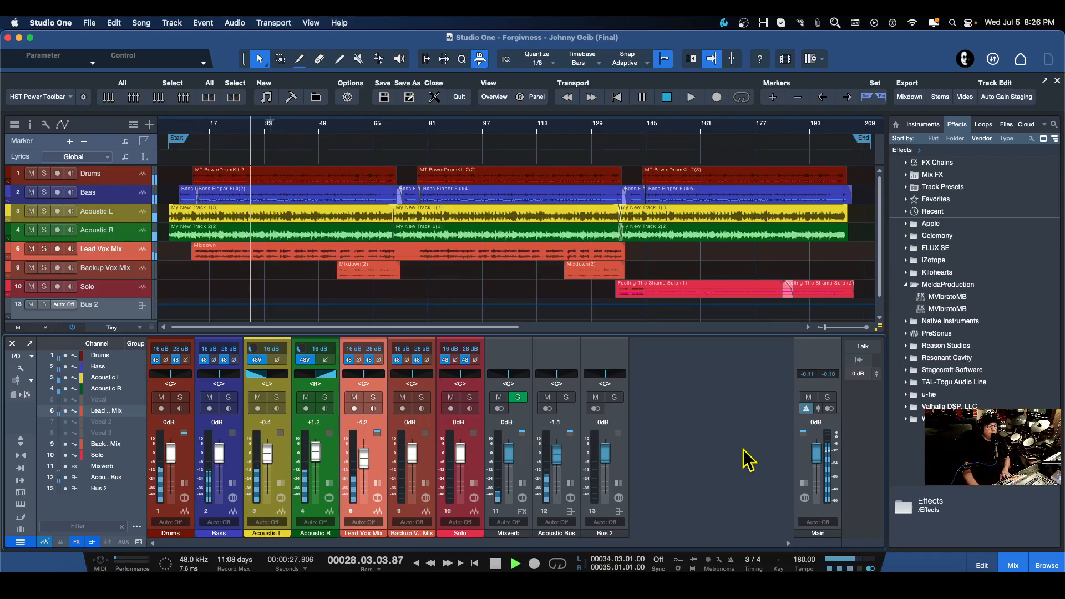
Stop playback and browse the save commands in the File menu.
{"action": "key", "text": "space"}
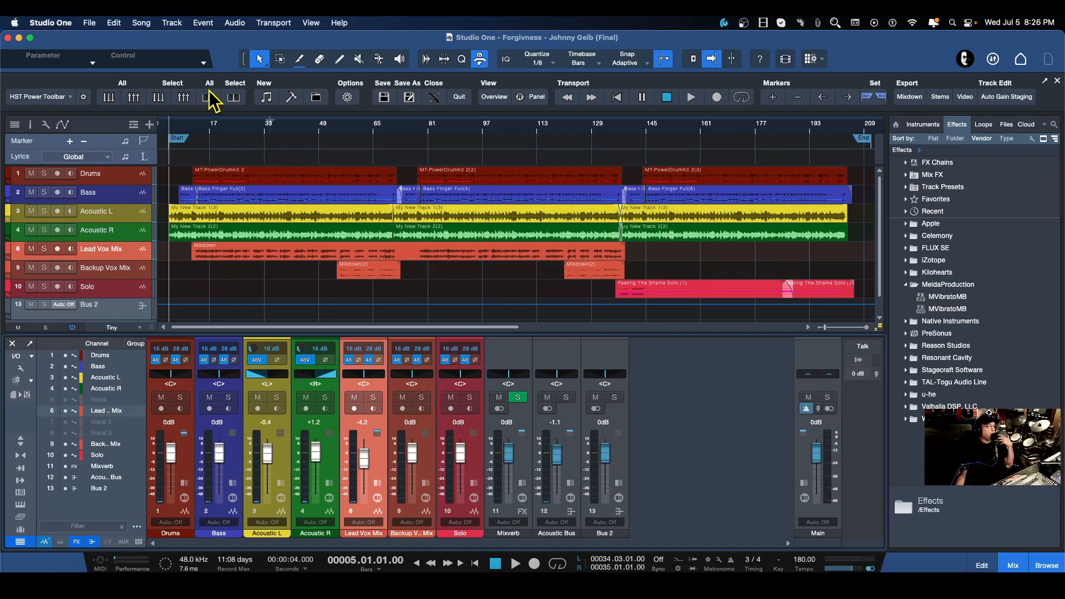
{"action": "left_click", "coordinate": [91, 25]}
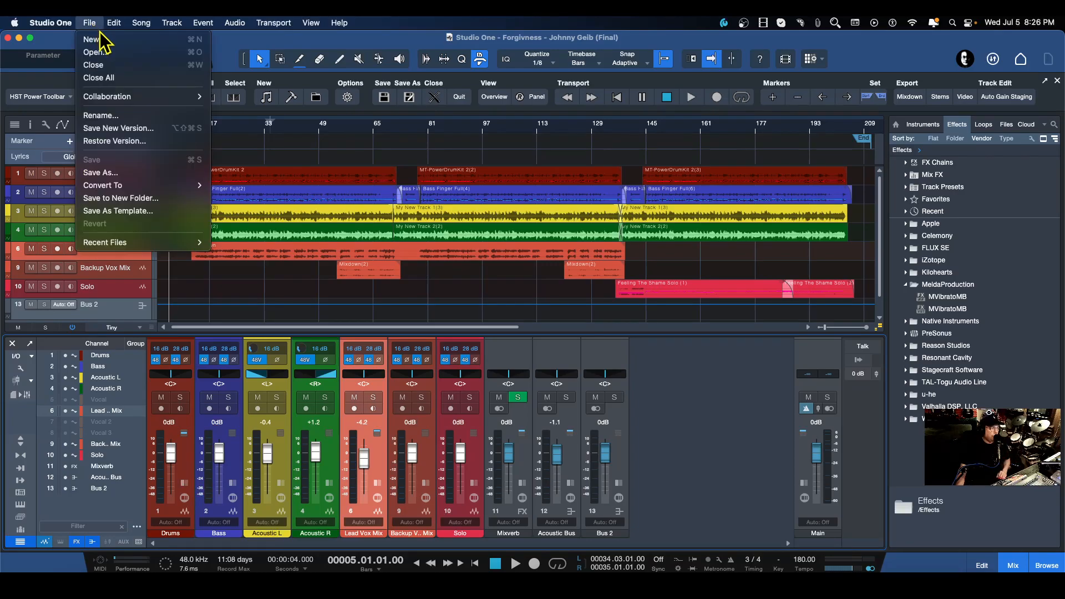
{"action": "mouse_move", "coordinate": [115, 97]}
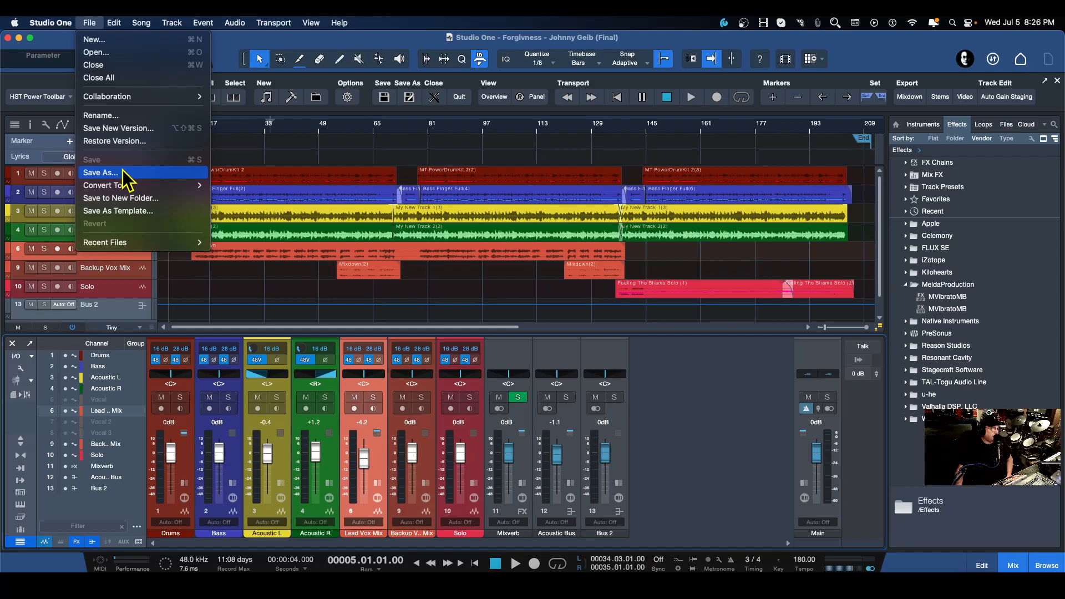
{"action": "mouse_move", "coordinate": [130, 190]}
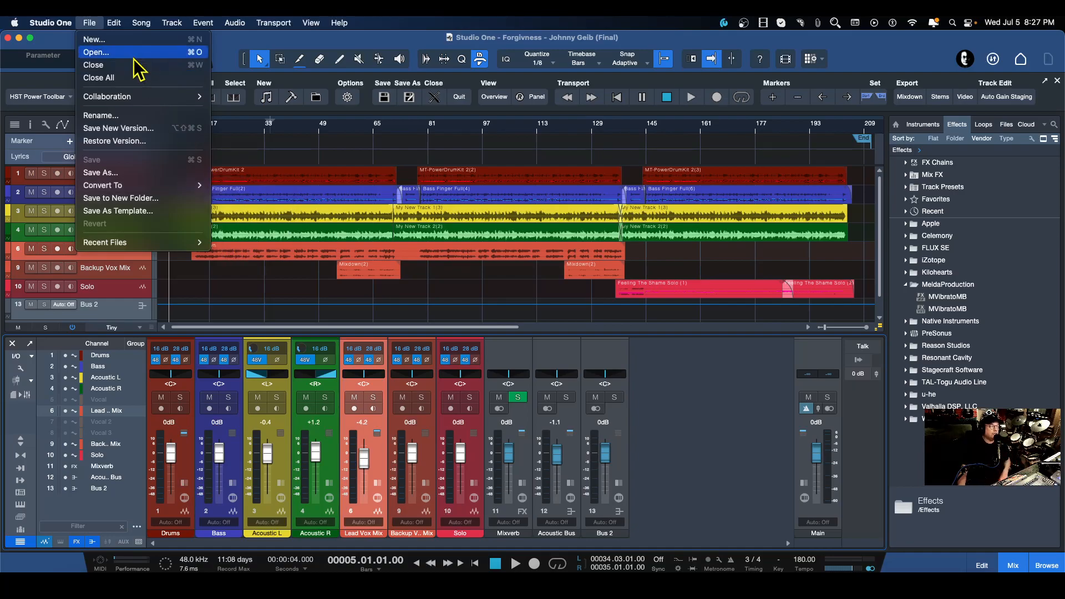
{"action": "left_click", "coordinate": [225, 53]}
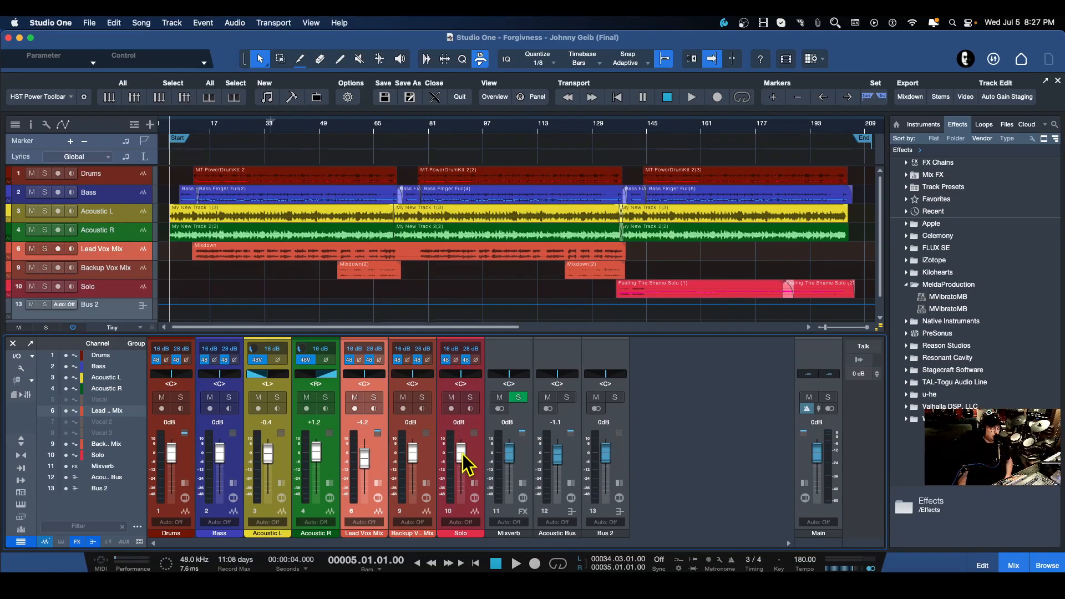
Set the Solo channel's volume to -0.3 dB and save the song.
{"action": "left_click_drag", "start_coordinate": [460, 452], "coordinate": [462, 449]}
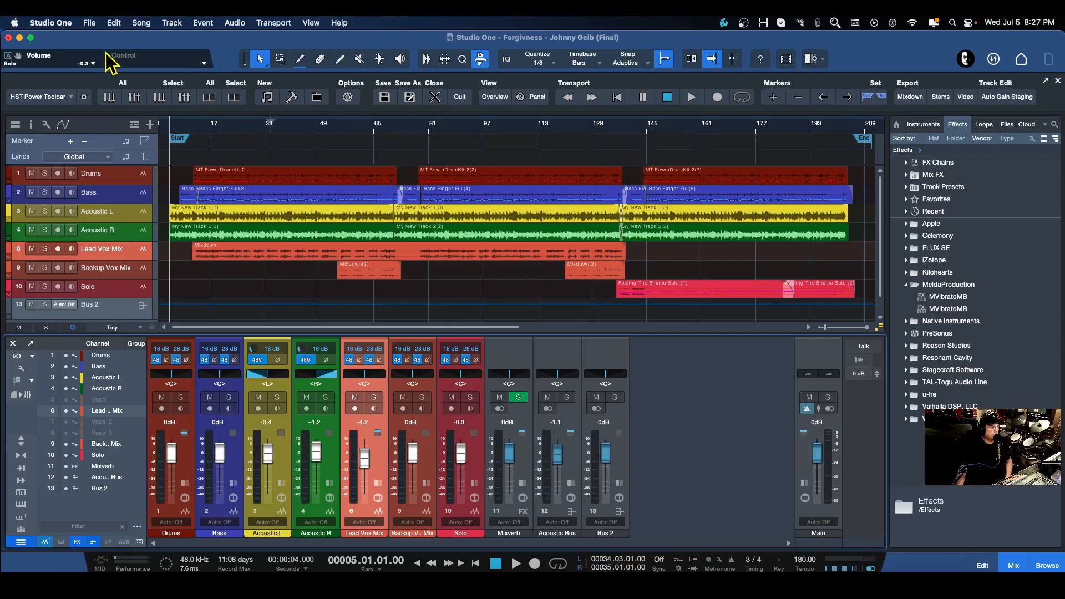
{"action": "left_click", "coordinate": [90, 23]}
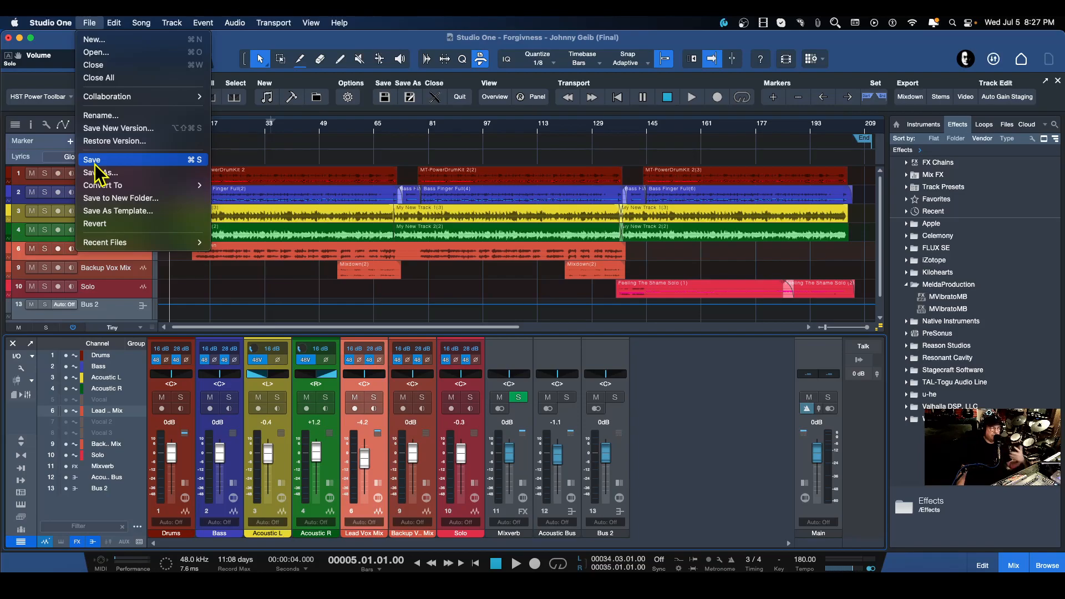
{"action": "left_click", "coordinate": [139, 161]}
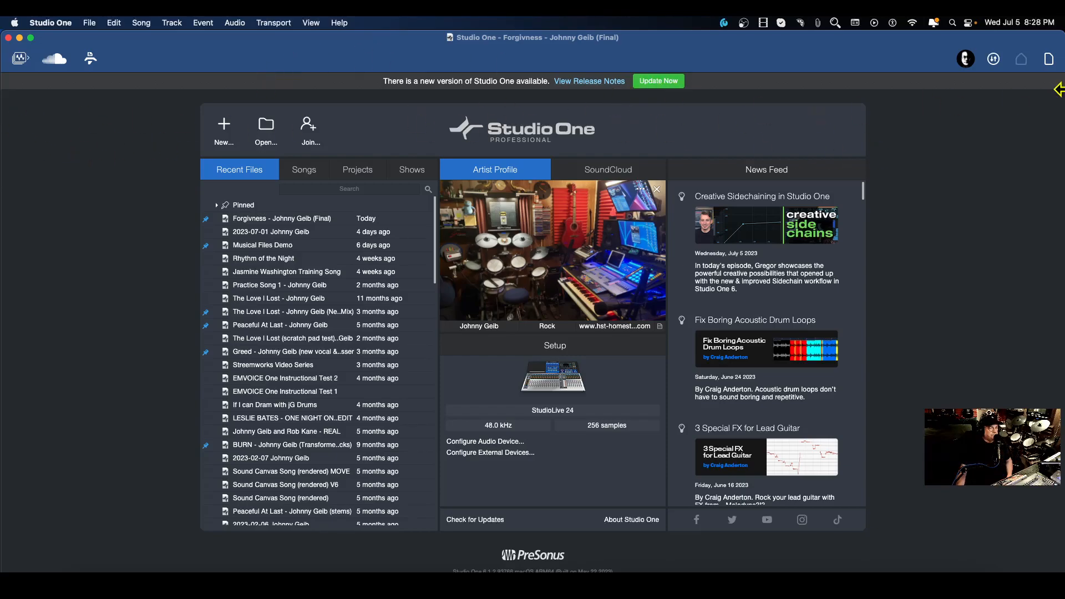
Return to the song and save it as a copy, replacing the '(Final)' suffix in its name with '(Save Video)'.
{"action": "left_click", "coordinate": [1049, 59]}
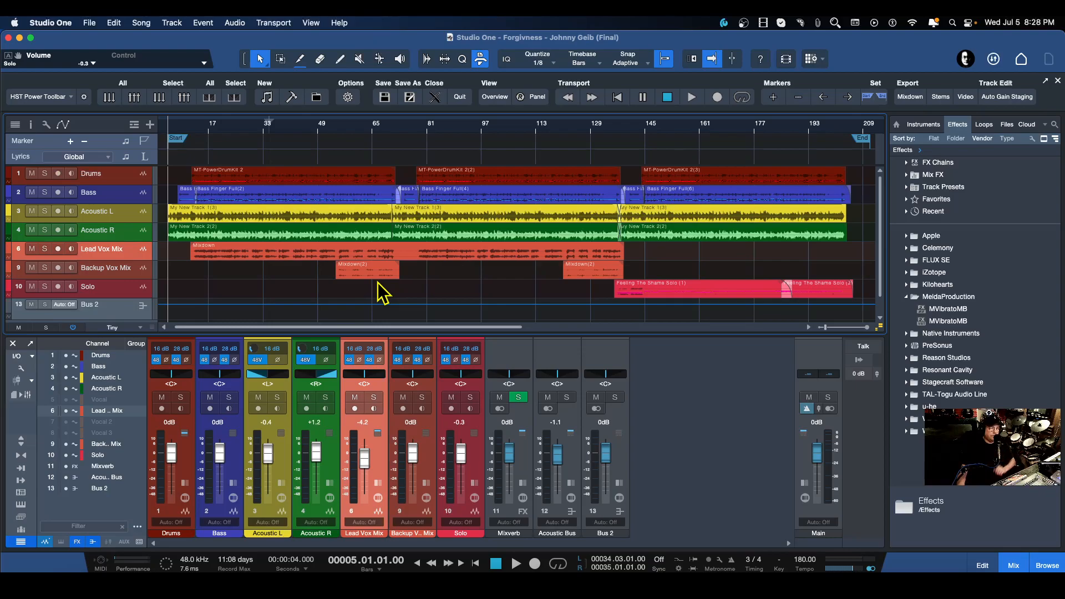
{"action": "left_click", "coordinate": [89, 24]}
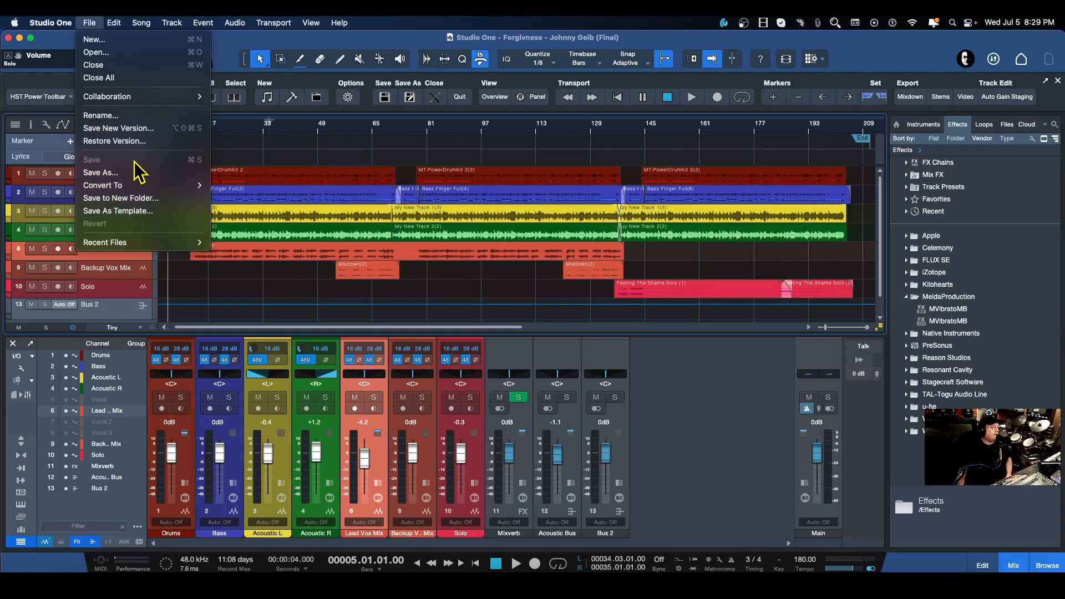
{"action": "left_click", "coordinate": [728, 442]}
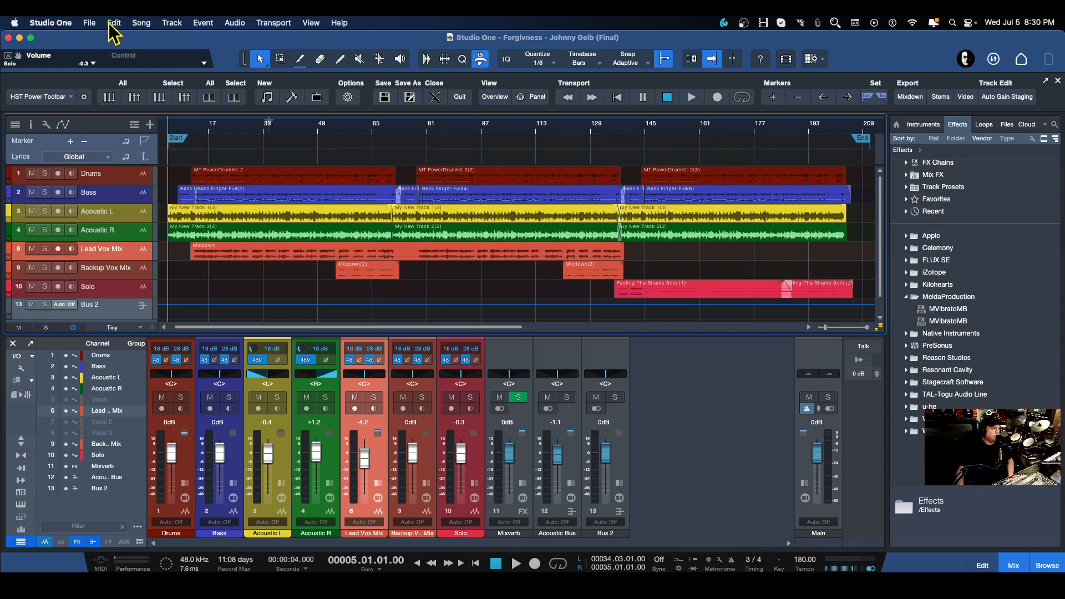
{"action": "left_click", "coordinate": [91, 25]}
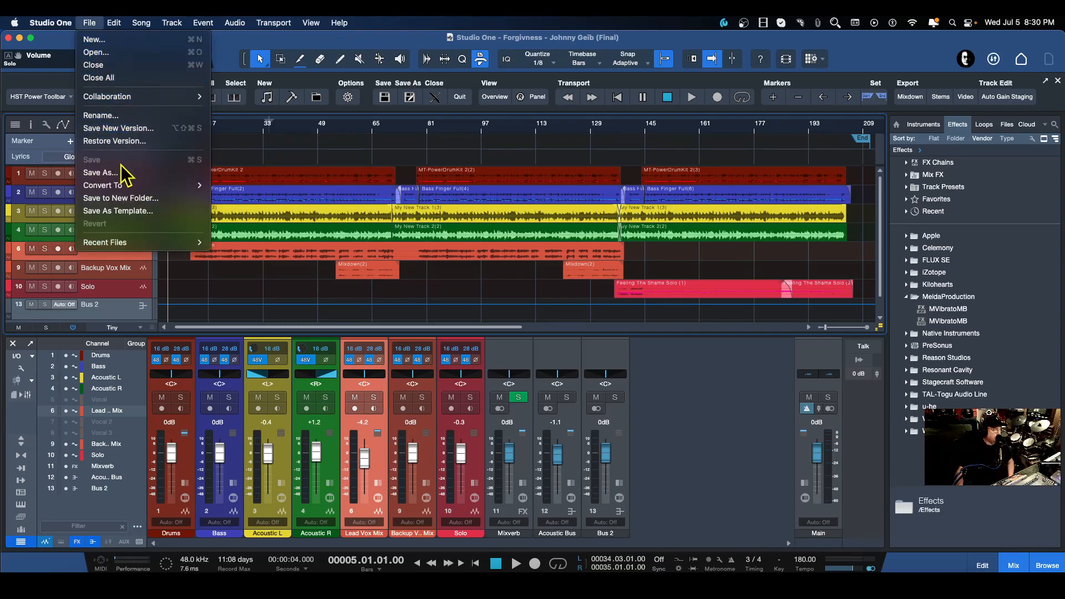
{"action": "left_click", "coordinate": [107, 173]}
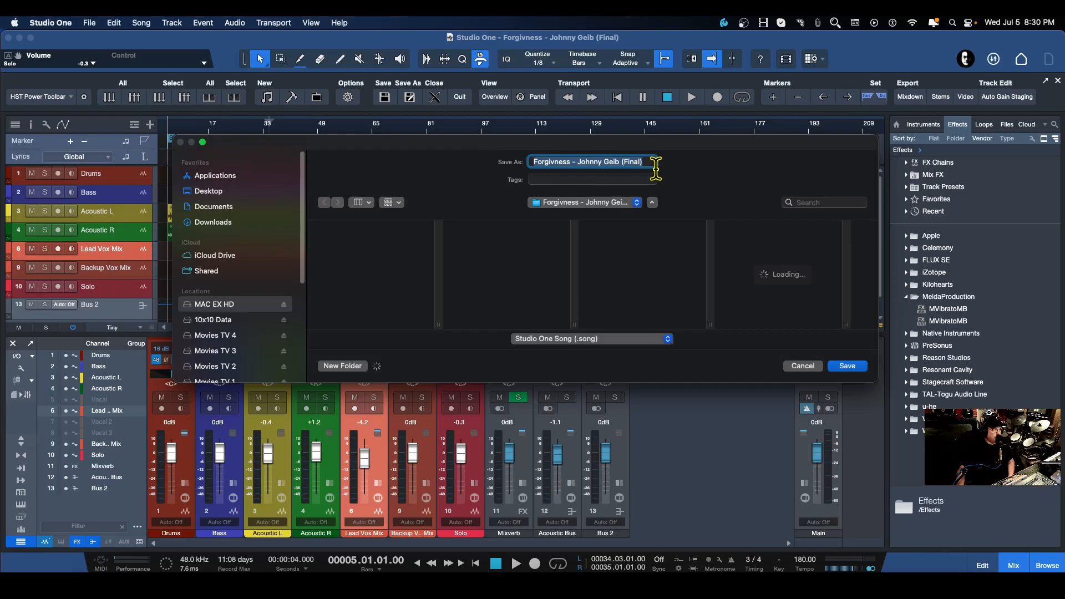
{"action": "left_click", "coordinate": [649, 162]}
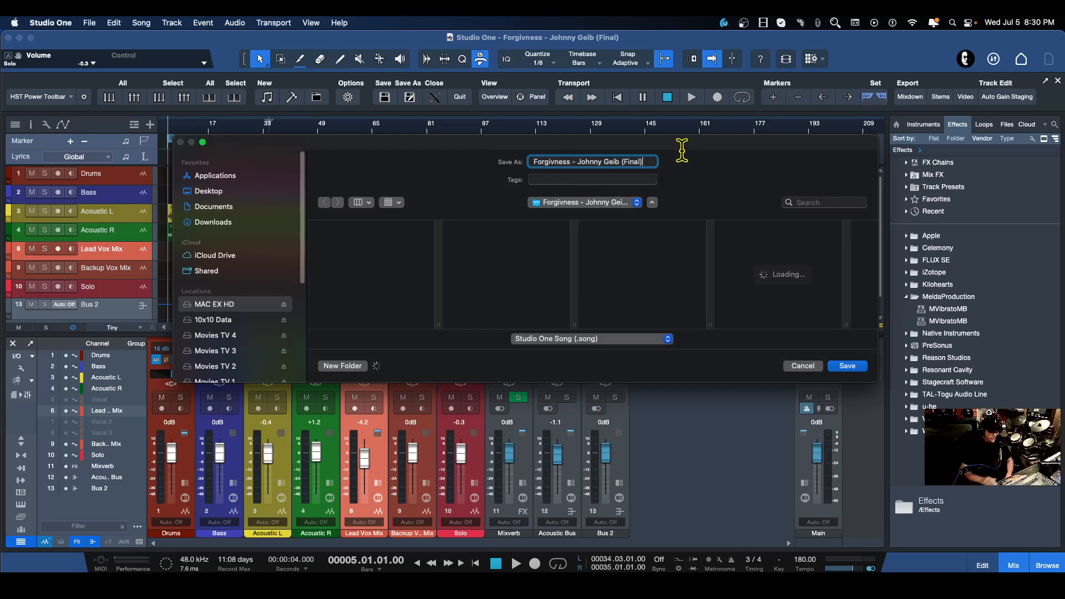
{"action": "key", "text": "BackSpace"}
{"action": "key", "text": "BackSpace"}
{"action": "key", "text": "BackSpace"}
{"action": "key", "text": "BackSpace"}
{"action": "key", "text": "BackSpace"}
{"action": "key", "text": "BackSpace"}
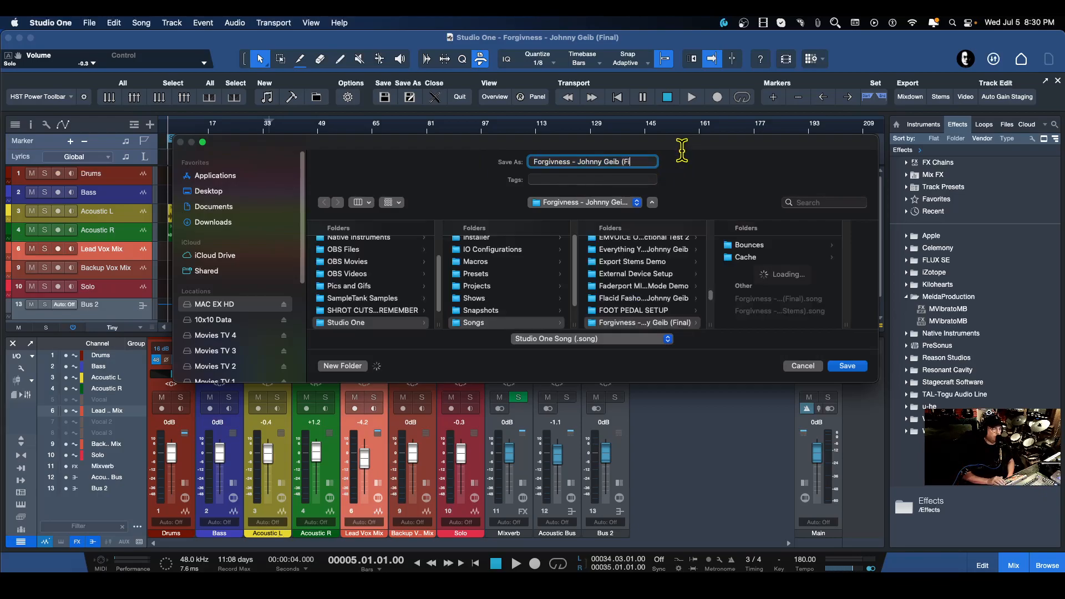
{"action": "key", "text": "BackSpace"}
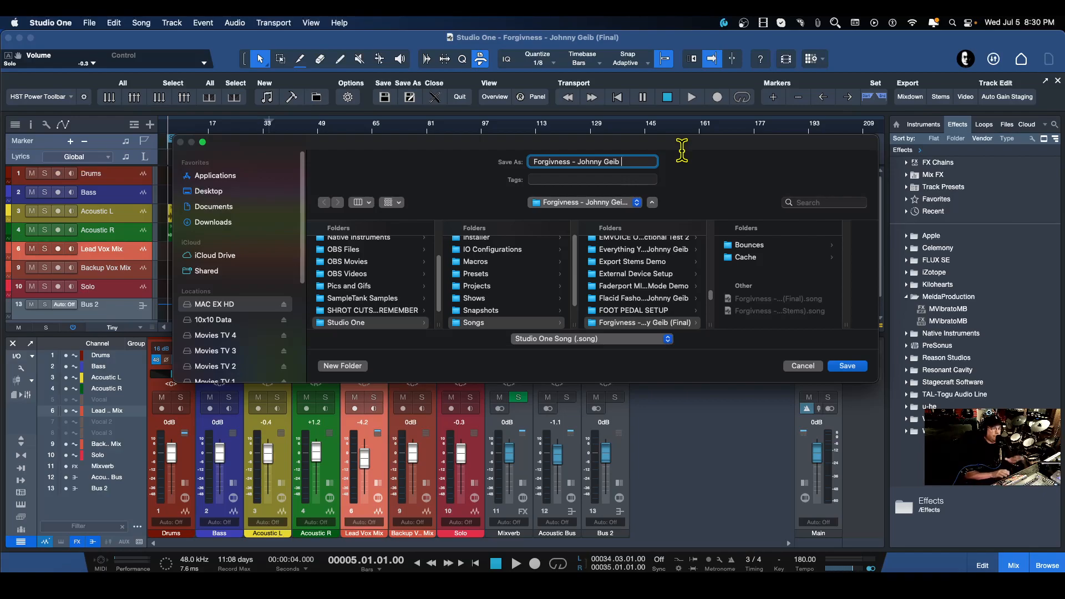
{"action": "type", "text": "("}
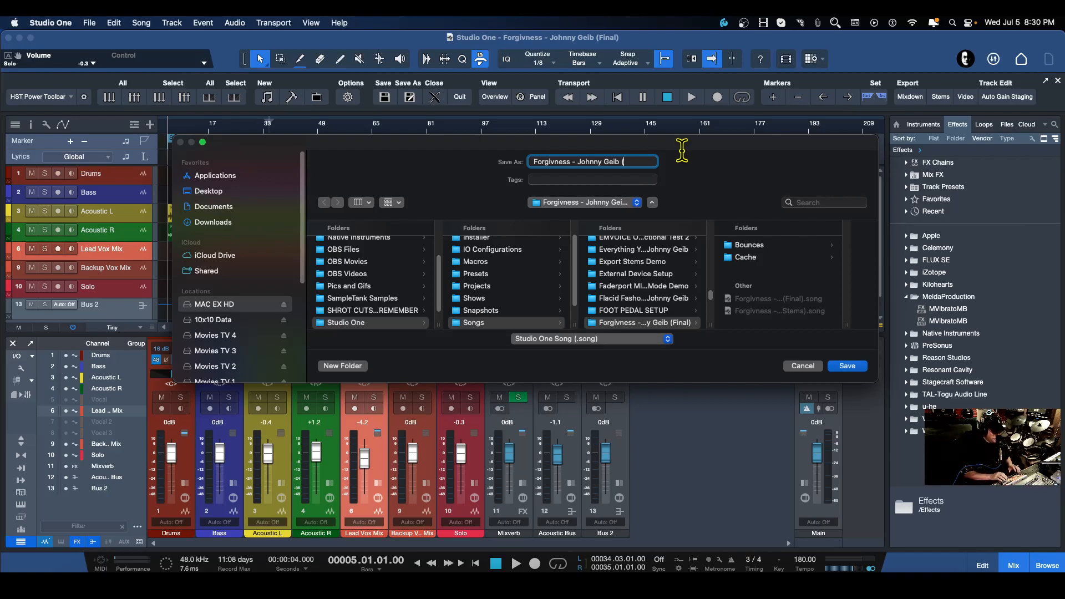
{"action": "type", "text": "Save"}
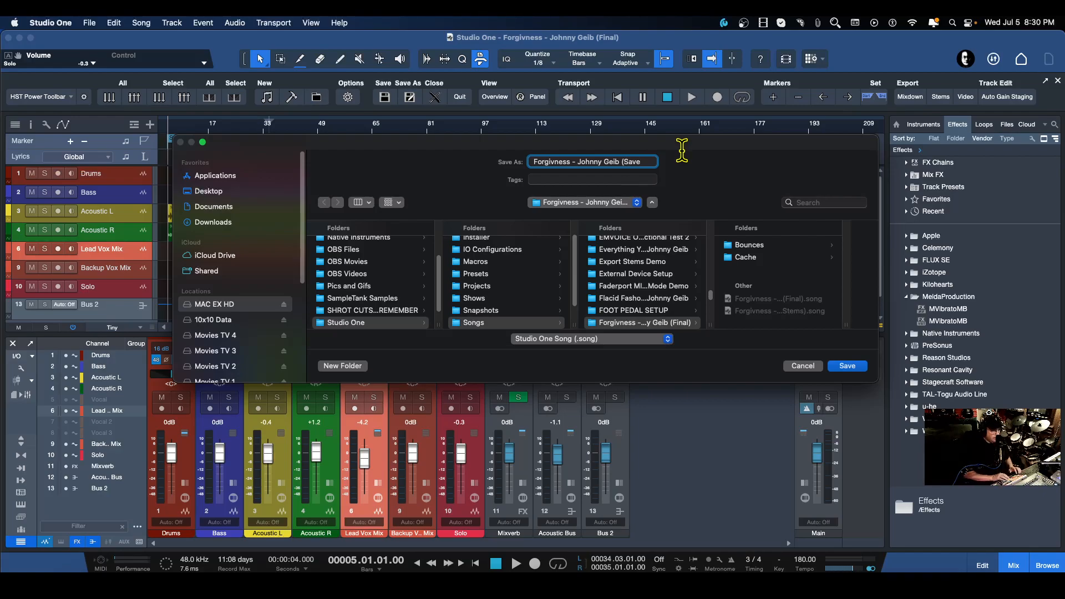
{"action": "type", "text": " Video)"}
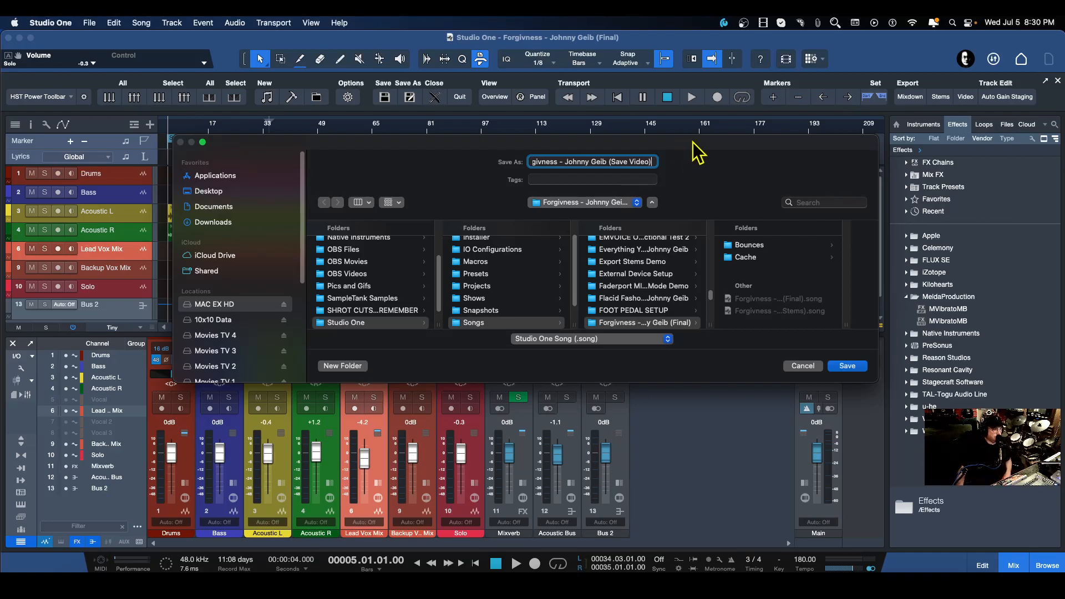
{"action": "left_click", "coordinate": [847, 366]}
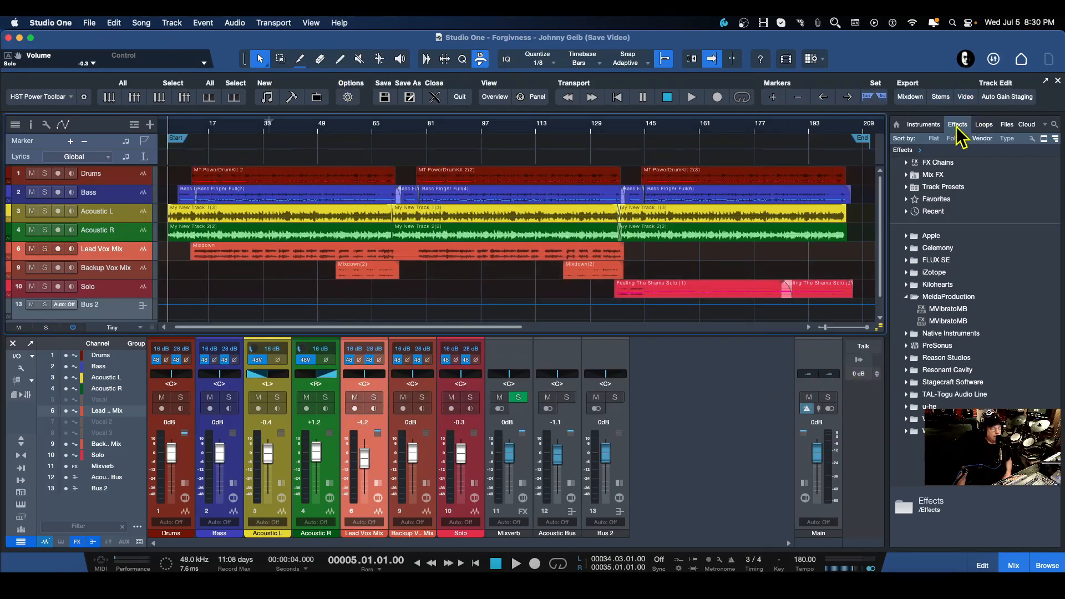
{"action": "left_click", "coordinate": [89, 23]}
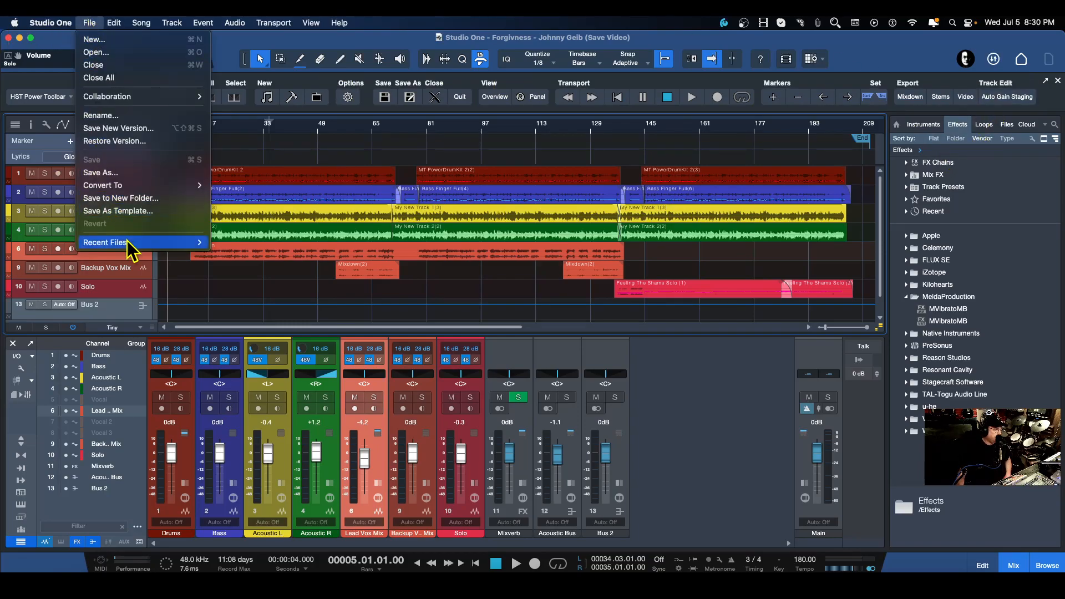
{"action": "mouse_move", "coordinate": [129, 244]}
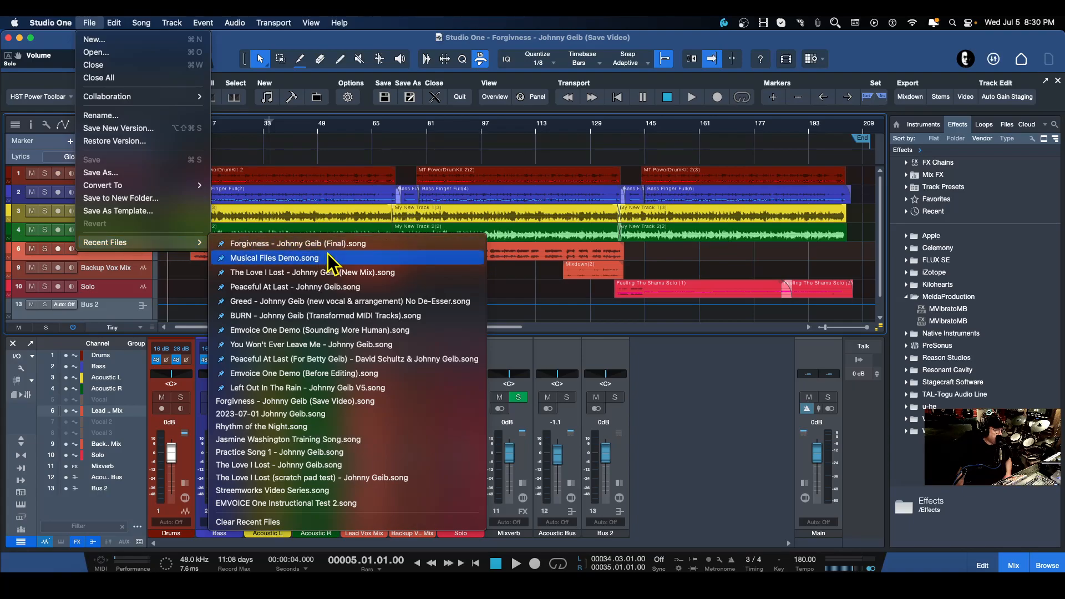
{"action": "left_click", "coordinate": [222, 41]}
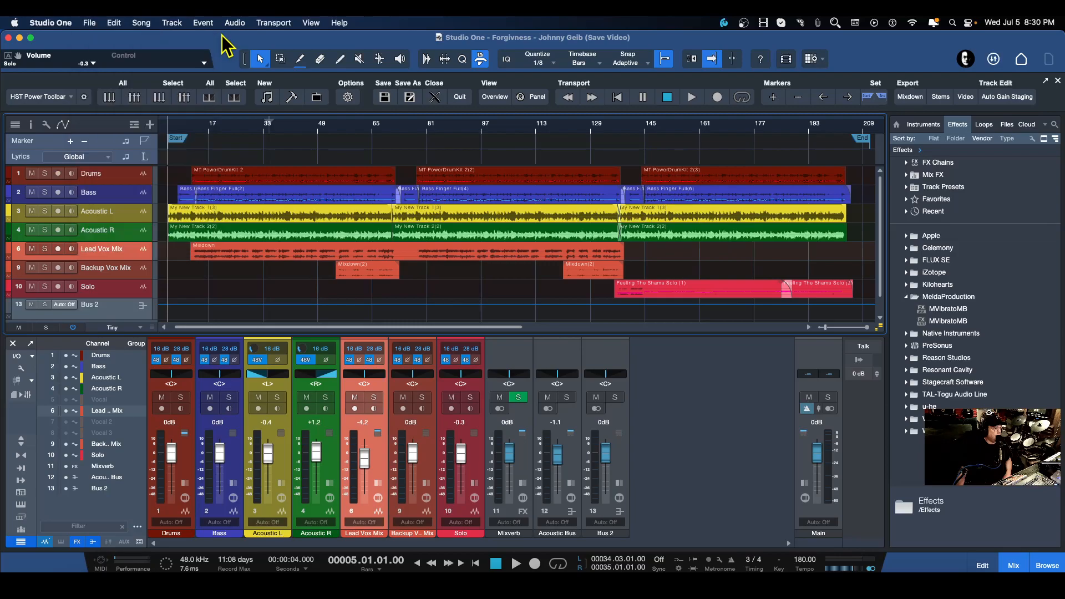
Reveal the new '(Save Video)' song file in Finder from the start page's recent files, then close Finder.
{"action": "left_click", "coordinate": [1022, 61]}
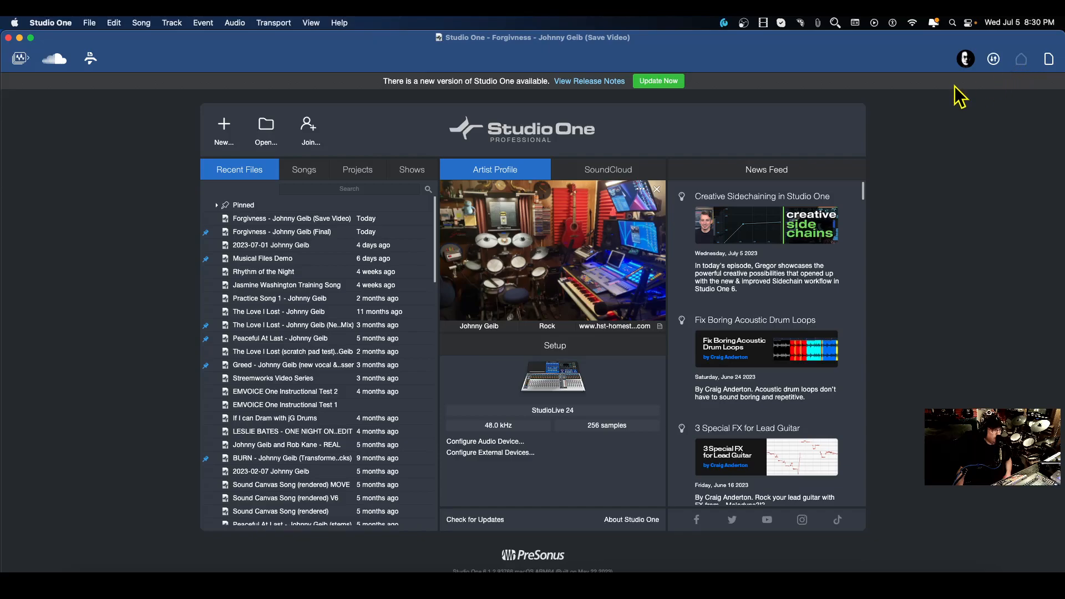
{"action": "left_click", "coordinate": [255, 220]}
{"action": "right_click", "coordinate": [255, 227]}
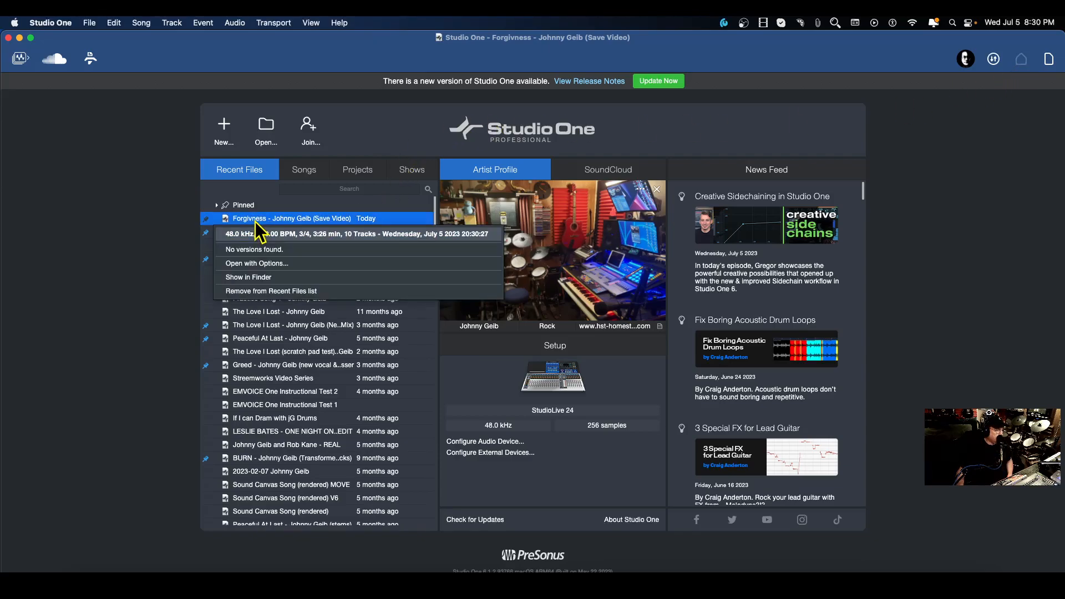
{"action": "left_click", "coordinate": [265, 279]}
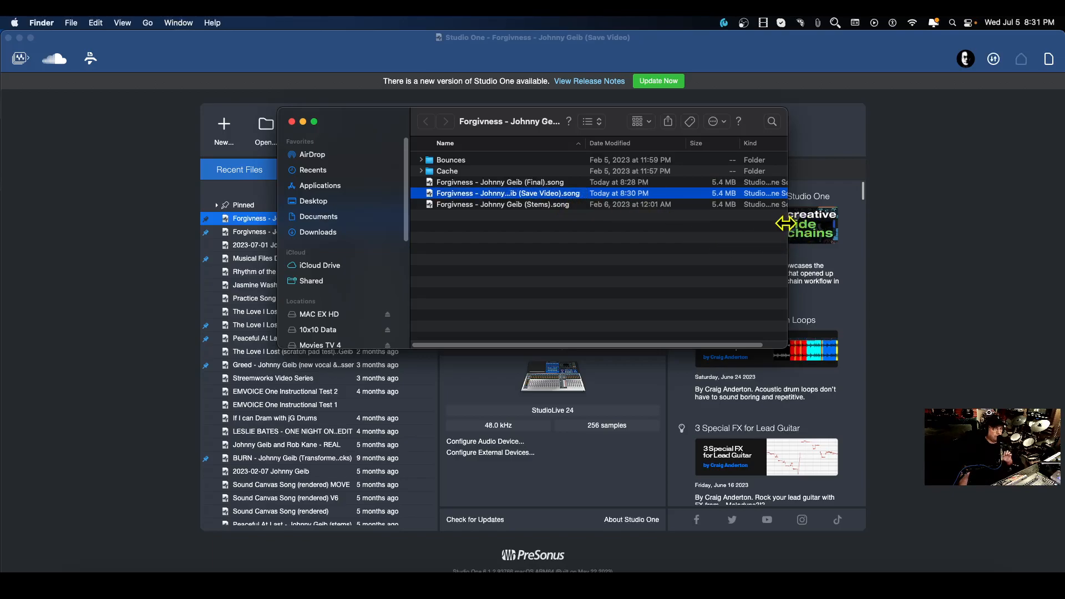
{"action": "left_click_drag", "start_coordinate": [787, 225], "coordinate": [908, 244]}
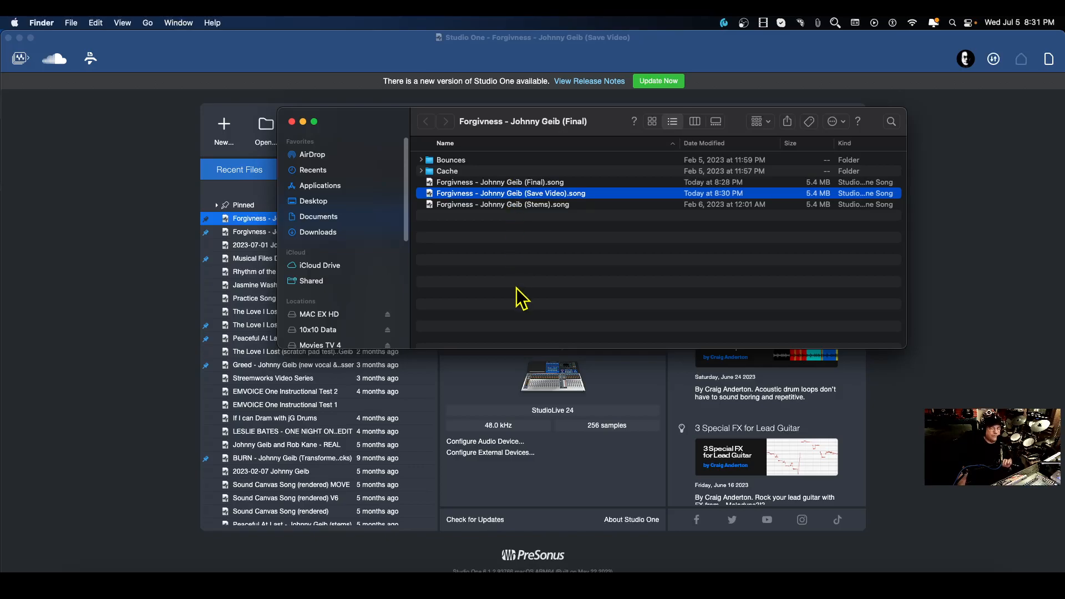
{"action": "left_click", "coordinate": [291, 122]}
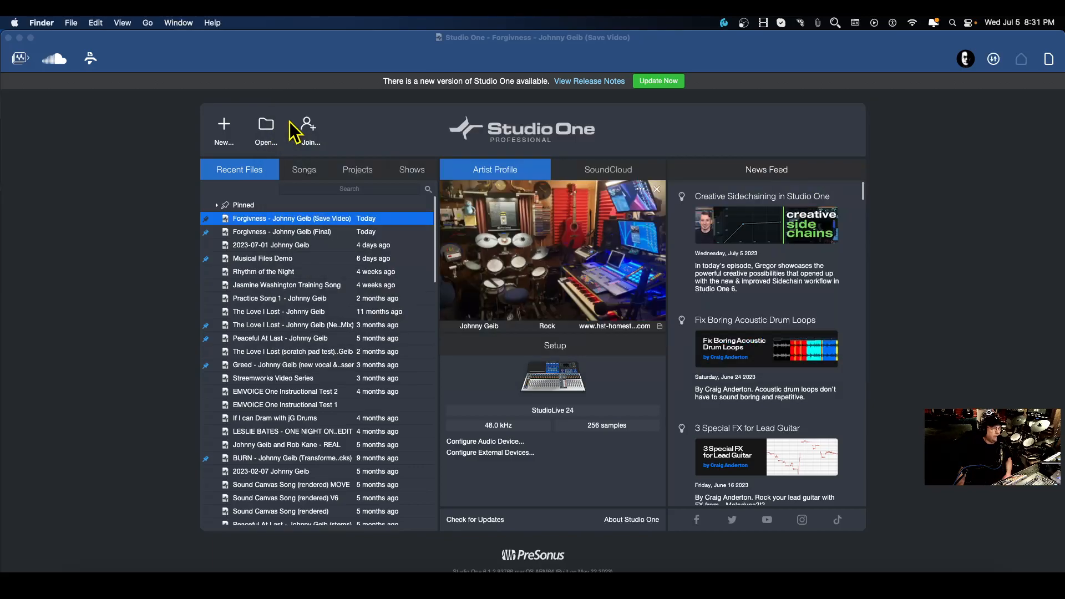
Return to the song and set the Acoustic Bus channel's volume to -4.8 dB.
{"action": "left_click", "coordinate": [1048, 60]}
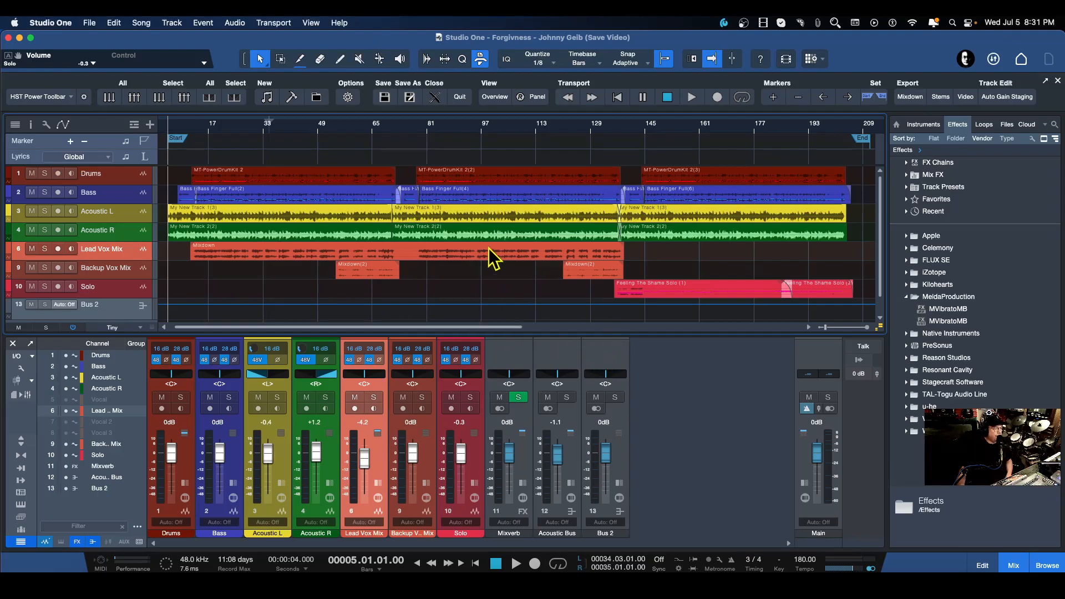
{"action": "left_click", "coordinate": [551, 178]}
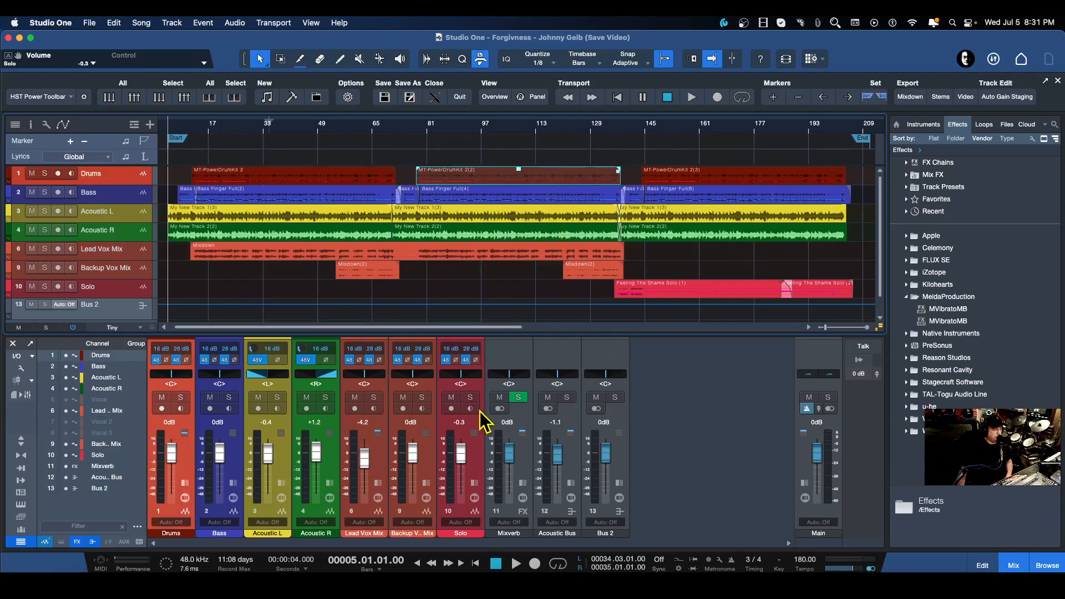
{"action": "left_click_drag", "start_coordinate": [547, 452], "coordinate": [553, 458]}
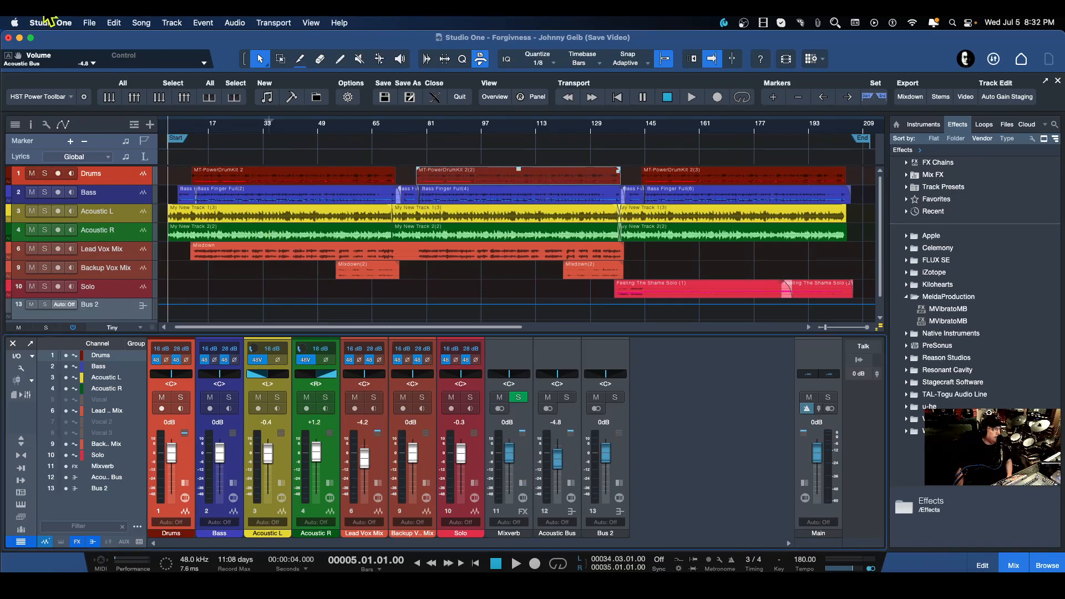
Save a new version of the song with a description of 'Forgiveness', the artist's name and 'Saves Video'.
{"action": "left_click", "coordinate": [90, 23]}
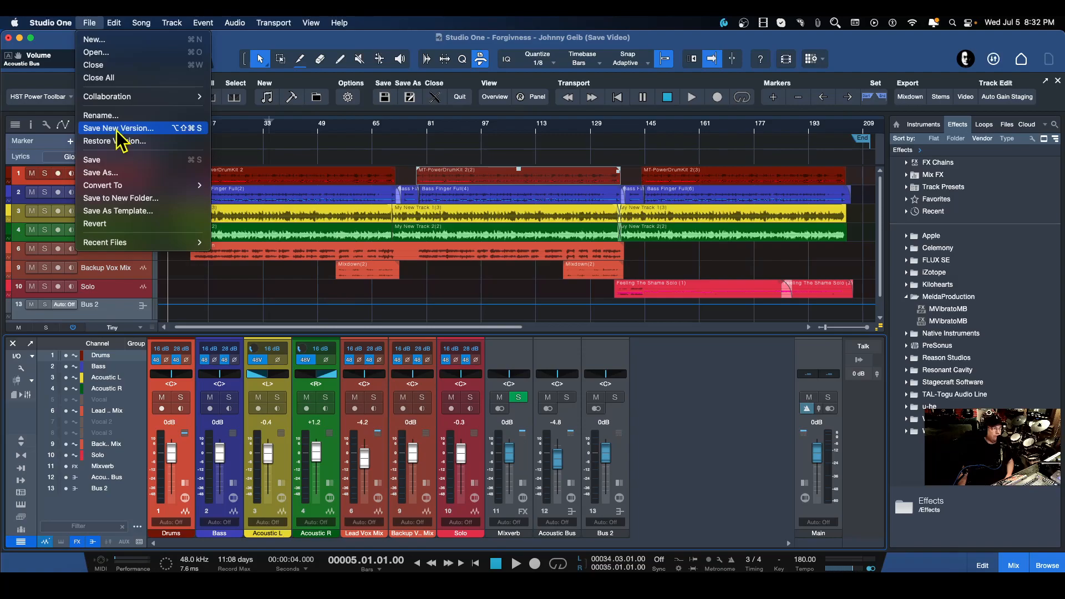
{"action": "left_click", "coordinate": [118, 128]}
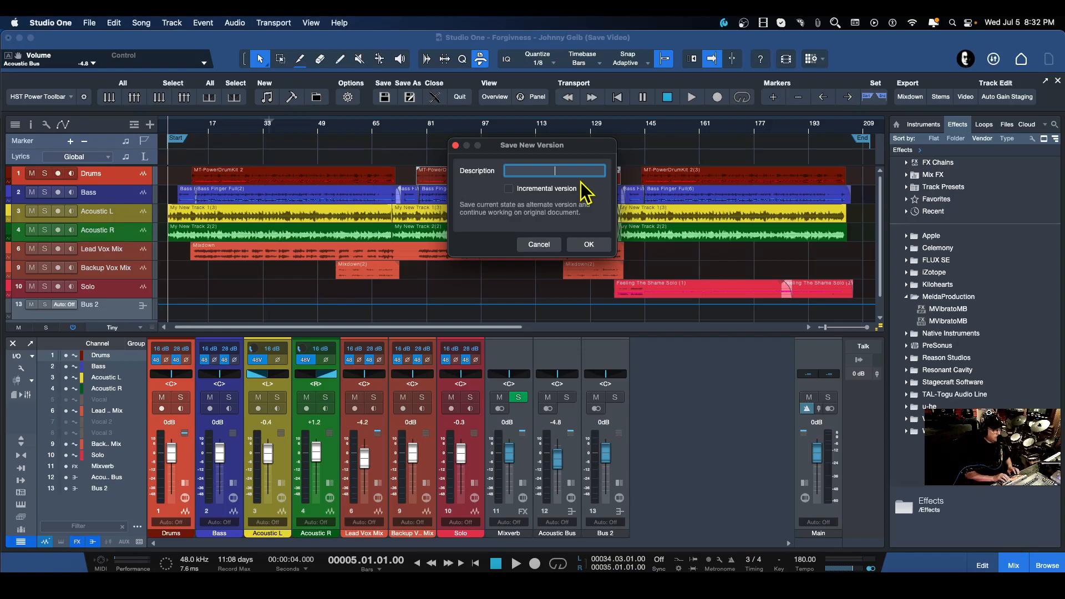
{"action": "type", "text": "Forg"}
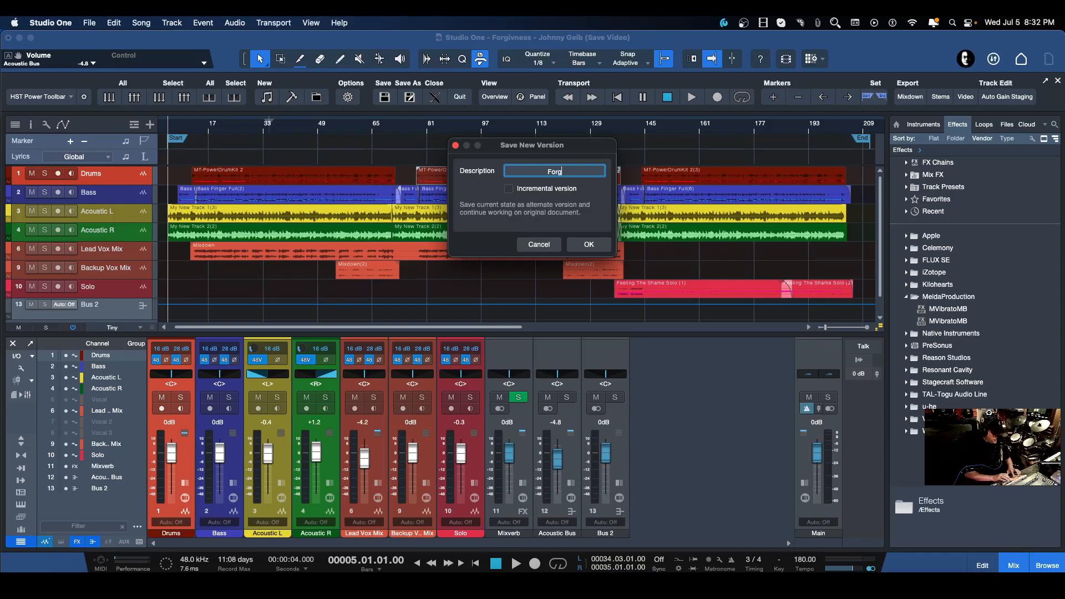
{"action": "type", "text": "iveness -"}
{"action": "type", "text": "John"}
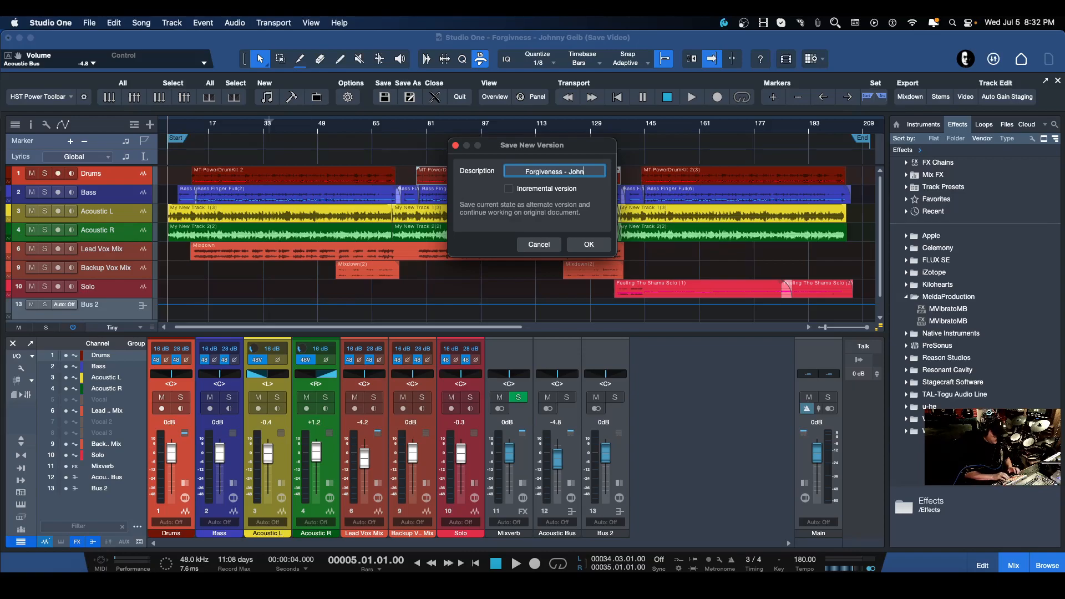
{"action": "type", "text": "ny Geib - "}
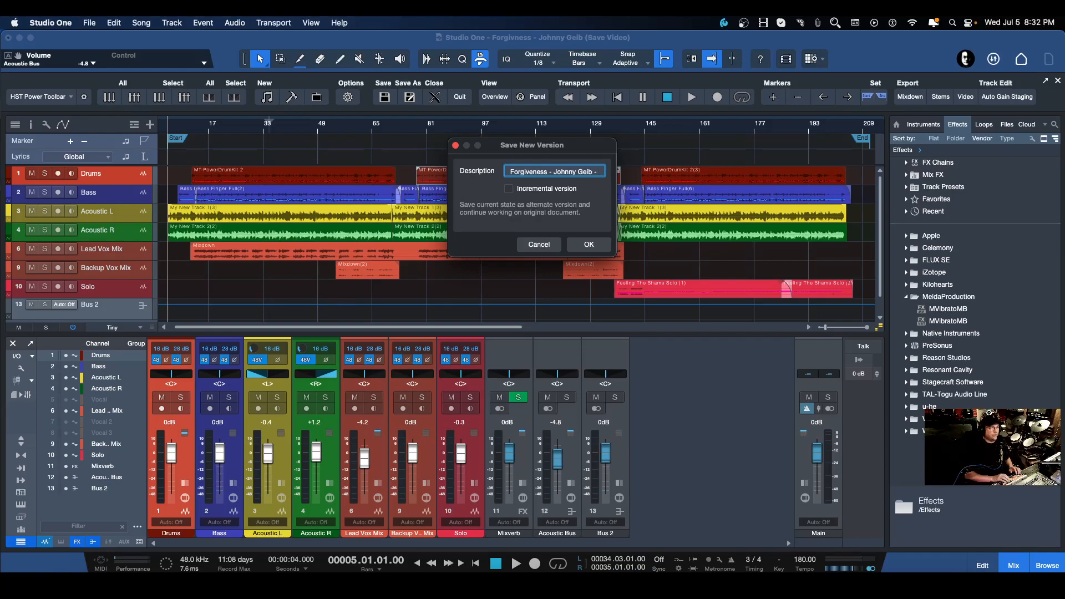
{"action": "type", "text": "Sa"}
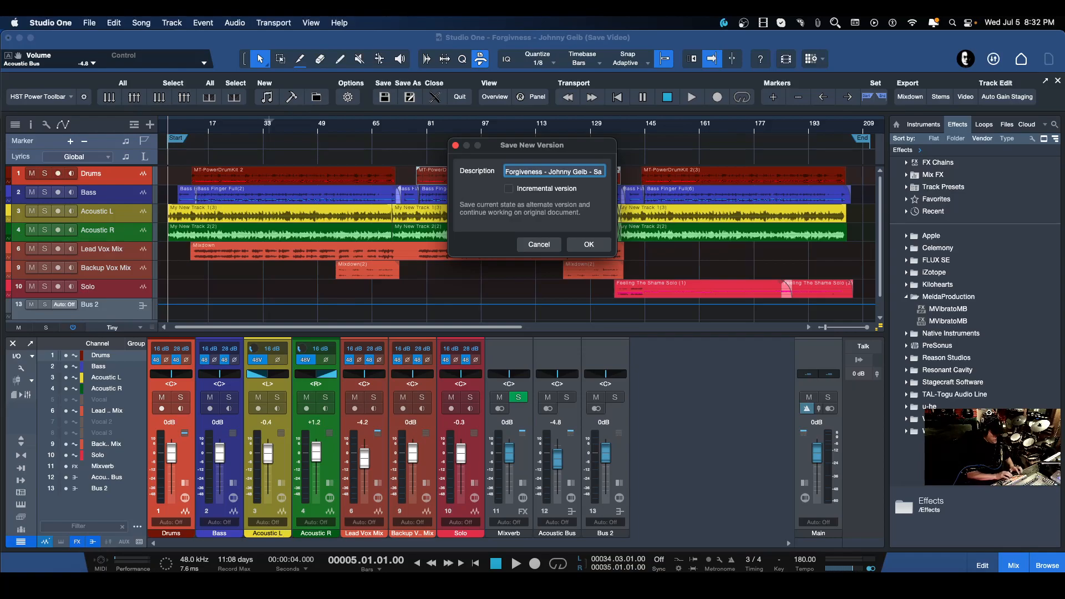
{"action": "type", "text": "ves Video"}
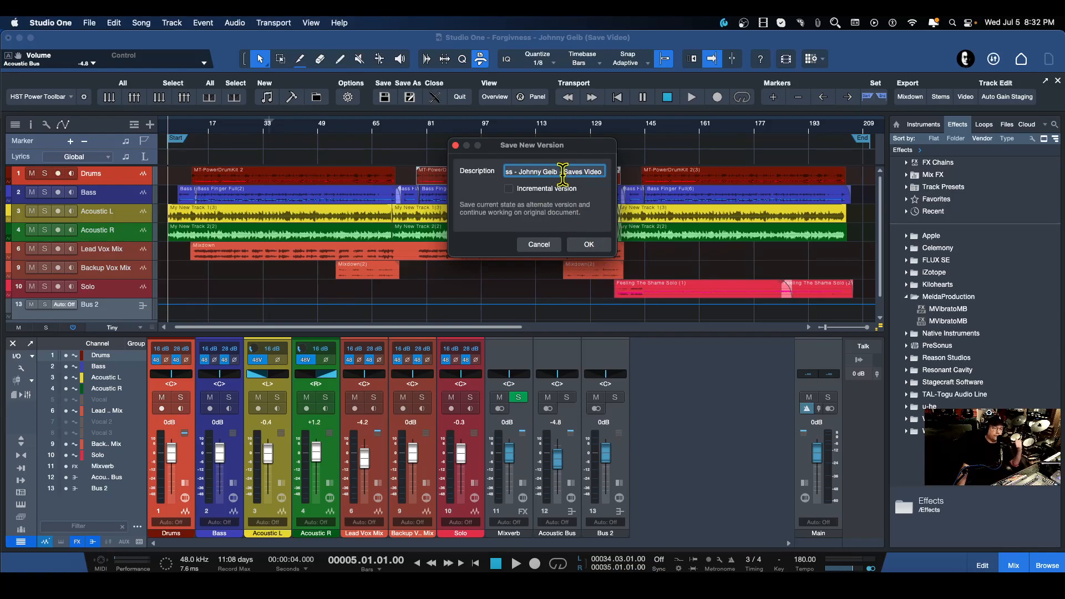
{"action": "left_click", "coordinate": [590, 245]}
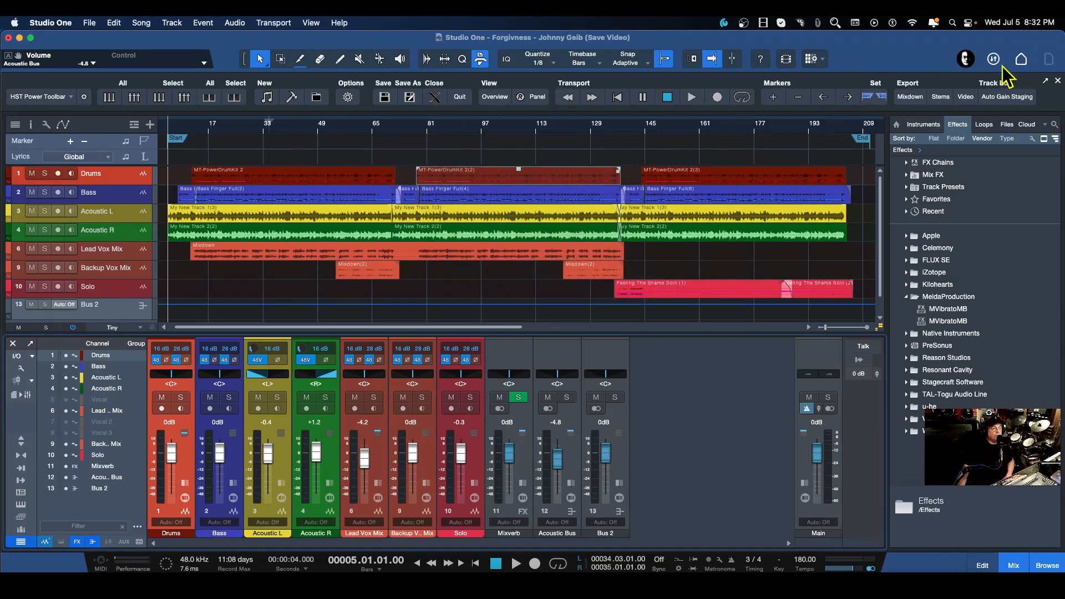
Open the start page, inspect the saved versions listed for the '(Final)' song in recent files, and return to the song.
{"action": "left_click", "coordinate": [1018, 61]}
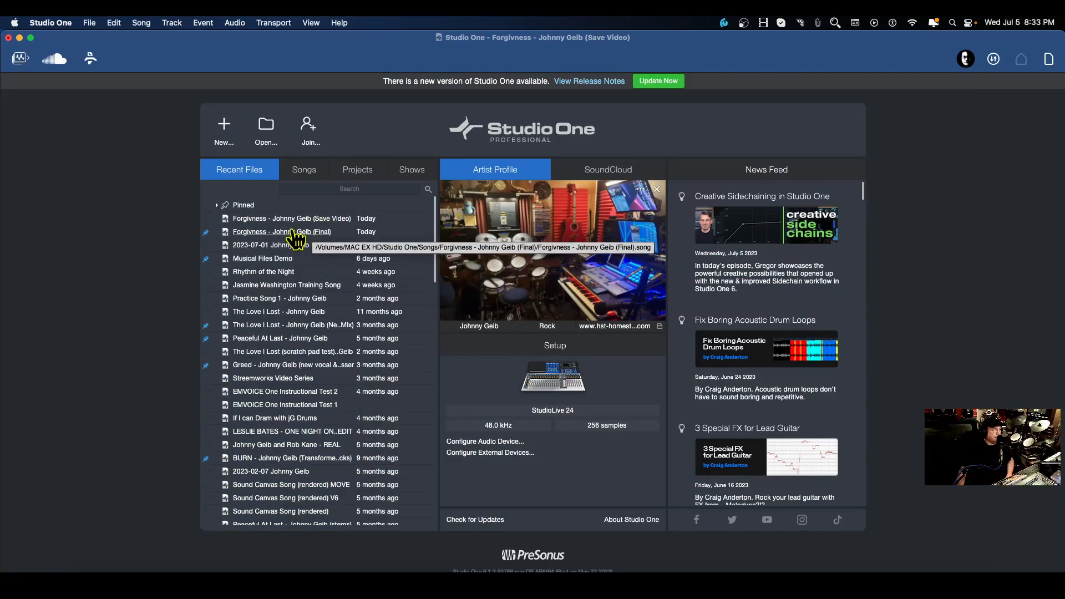
{"action": "right_click", "coordinate": [253, 233]}
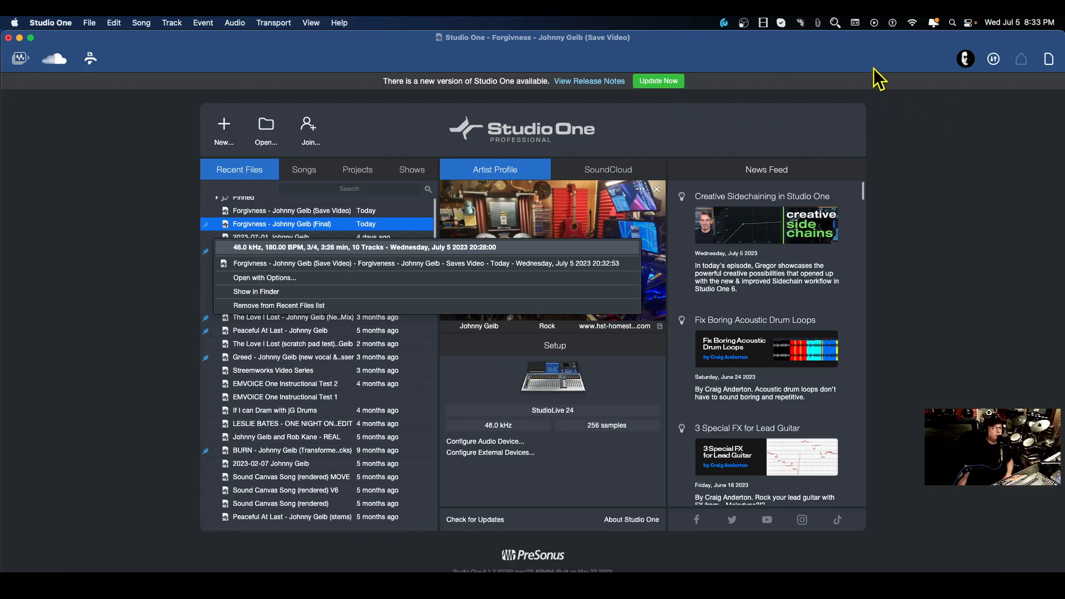
{"action": "left_click", "coordinate": [1050, 60]}
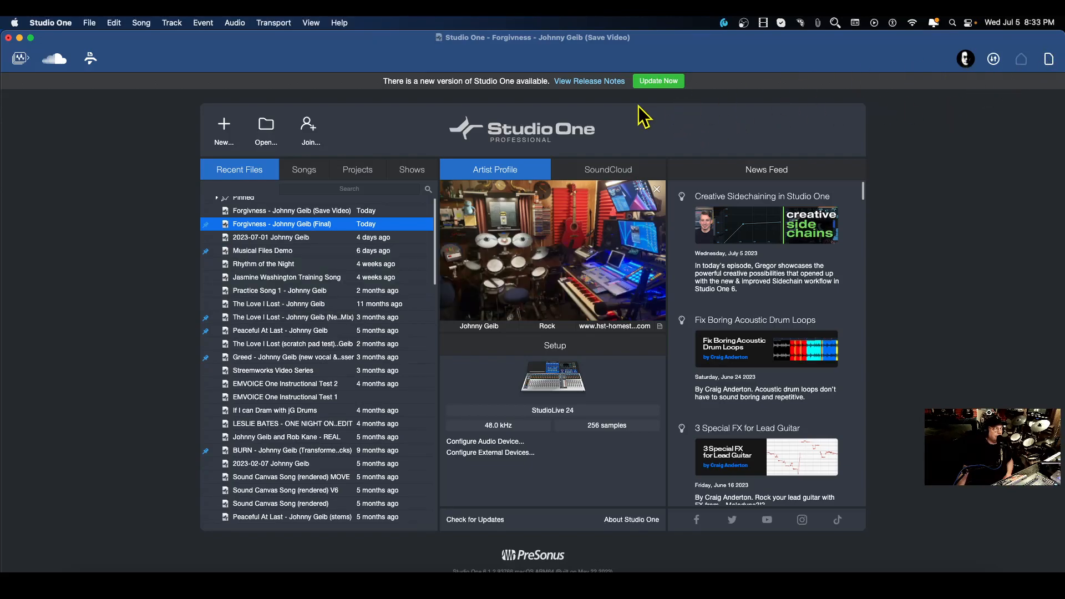
{"action": "left_click", "coordinate": [1050, 60]}
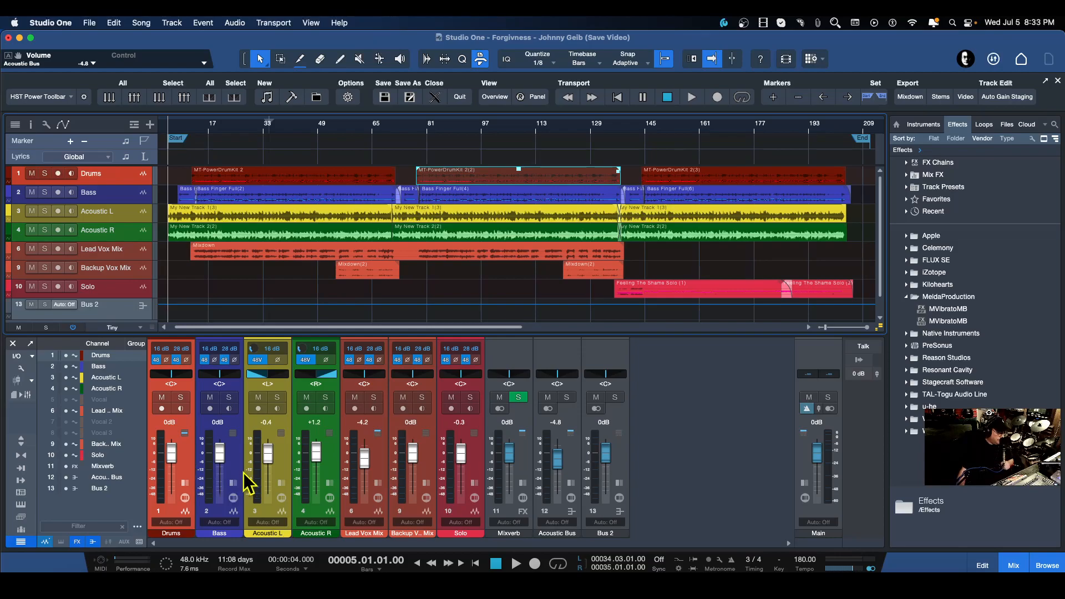
Solo the Acoustic L and Acoustic R channels in the mixer.
{"action": "left_click", "coordinate": [277, 397]}
{"action": "left_click", "coordinate": [325, 397]}
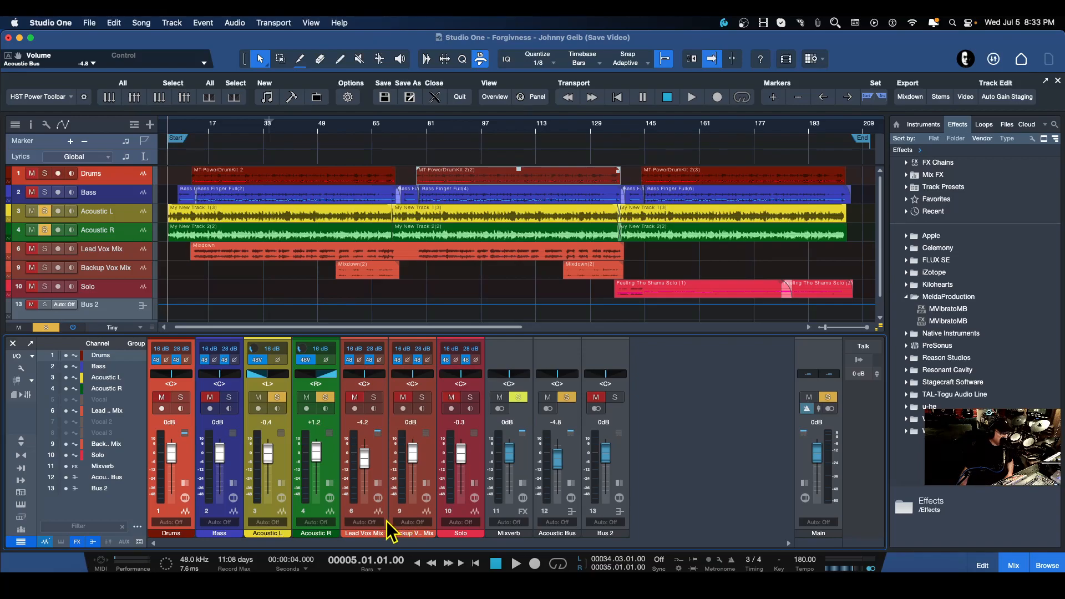
{"action": "left_click", "coordinate": [373, 397]}
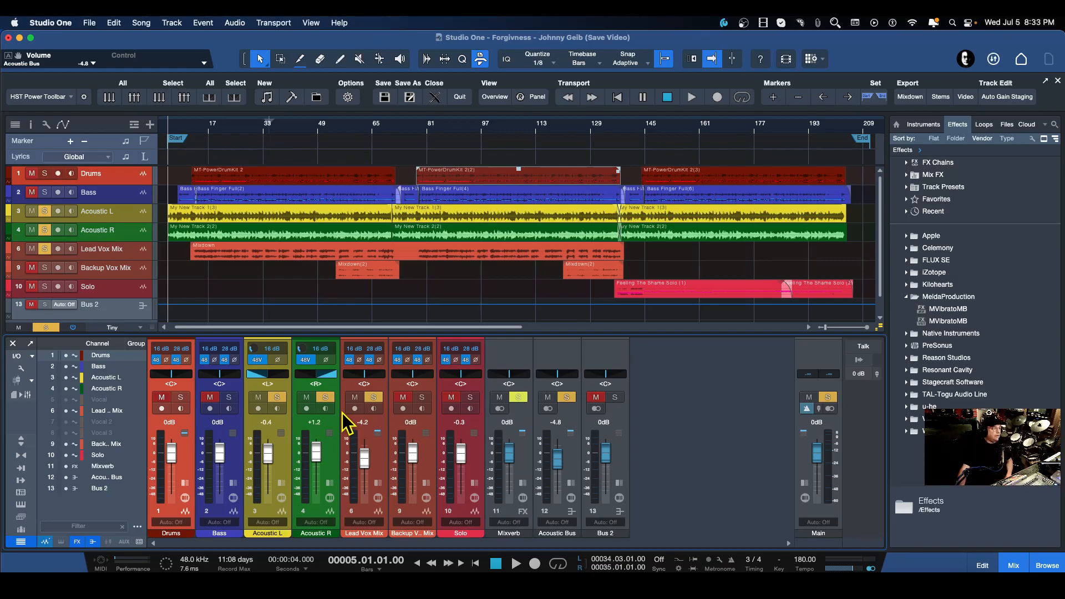
Save a new version of the song with the description 'Forgiveness - Acoustic'.
{"action": "left_click", "coordinate": [90, 25]}
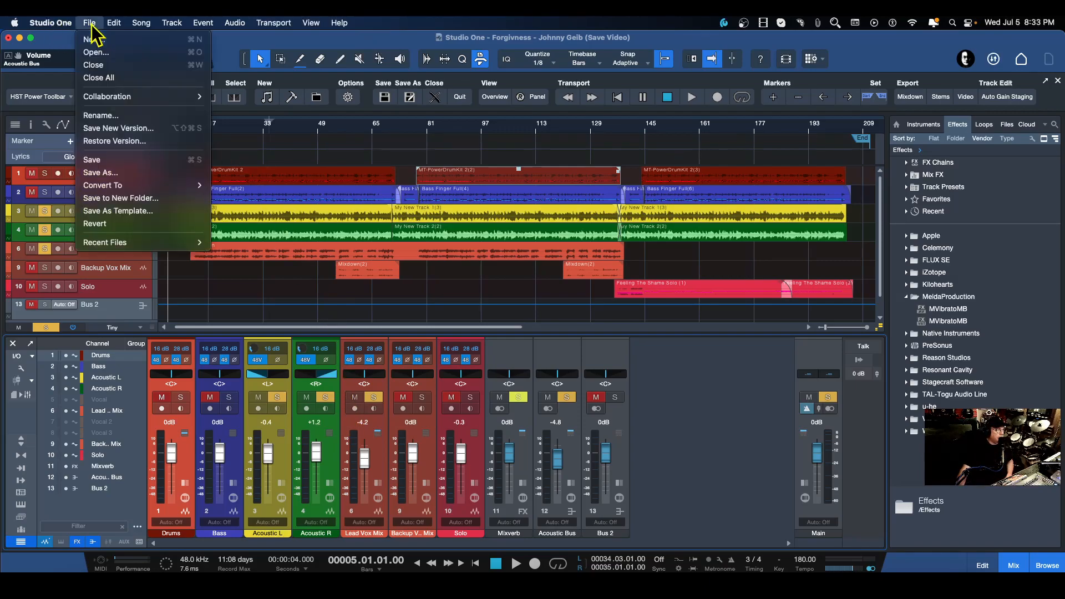
{"action": "left_click", "coordinate": [118, 129]}
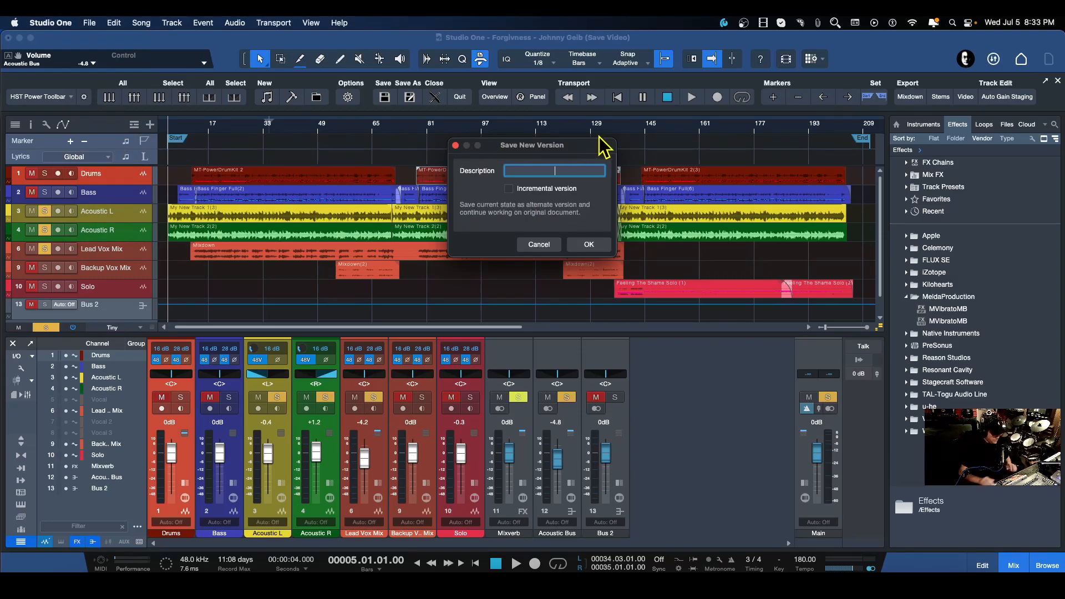
{"action": "type", "text": "Forgi"}
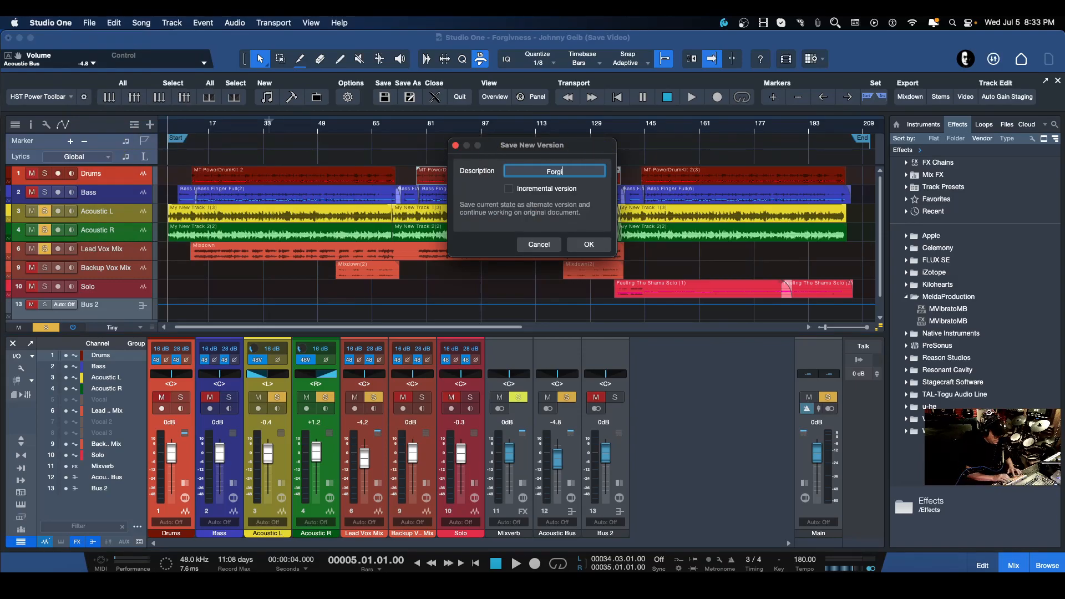
{"action": "type", "text": "veness - Acous"}
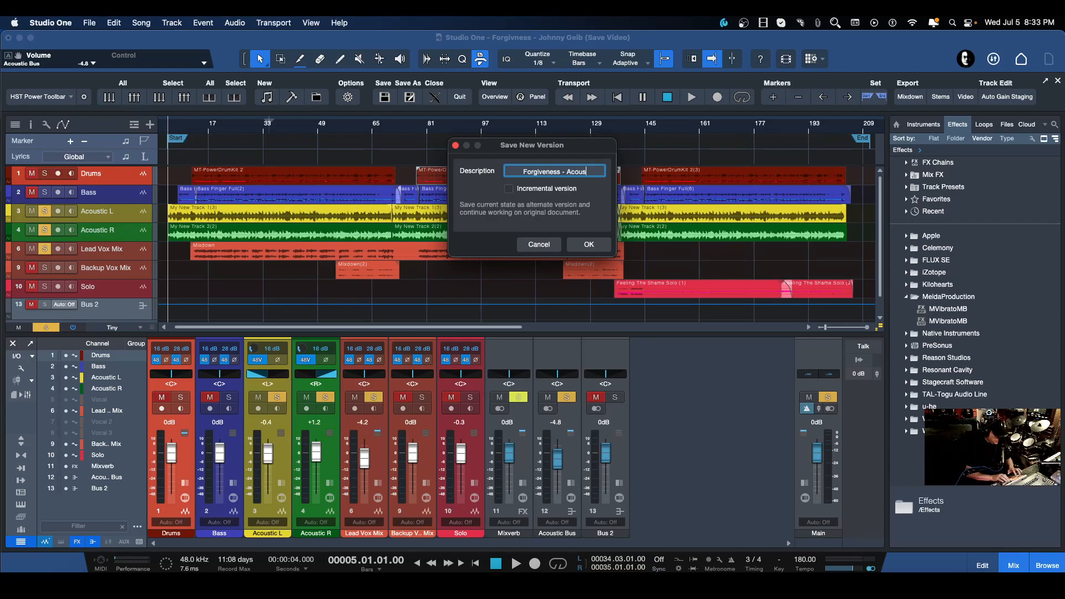
{"action": "type", "text": "tic"}
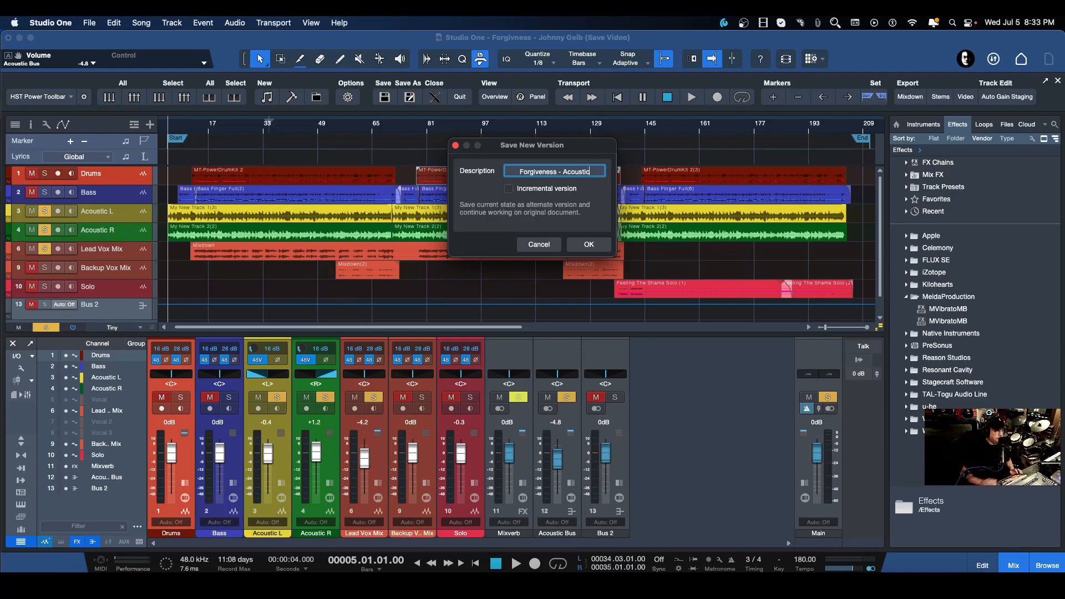
{"action": "left_click", "coordinate": [587, 244]}
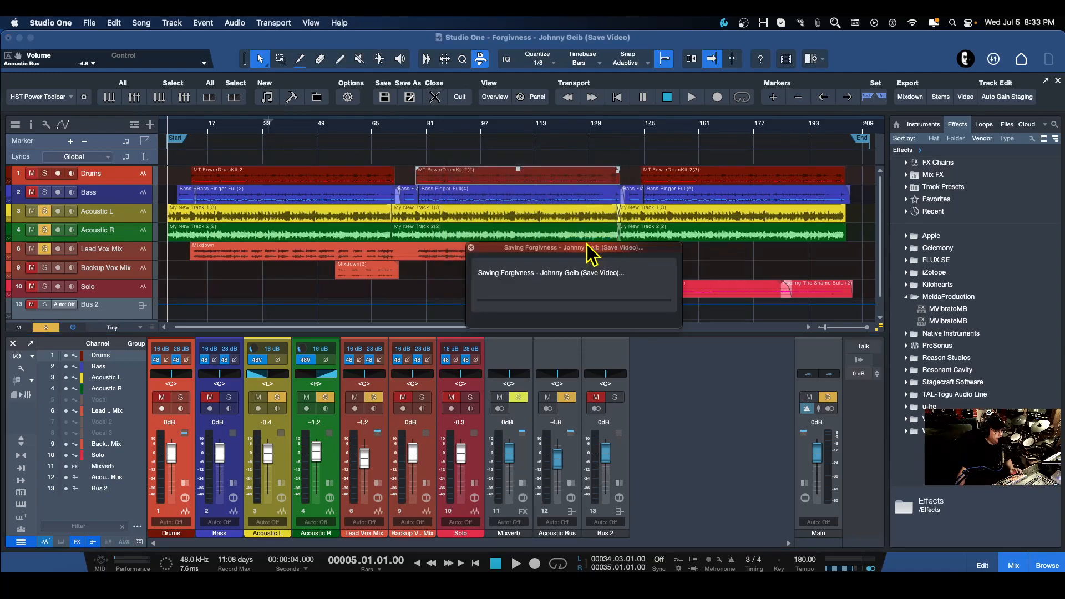
Unsolo the acoustic channels and mute the Lead Vox Mix and Backup Vox Mix channels.
{"action": "left_click", "coordinate": [276, 397]}
{"action": "left_click", "coordinate": [326, 397]}
{"action": "left_click", "coordinate": [373, 397]}
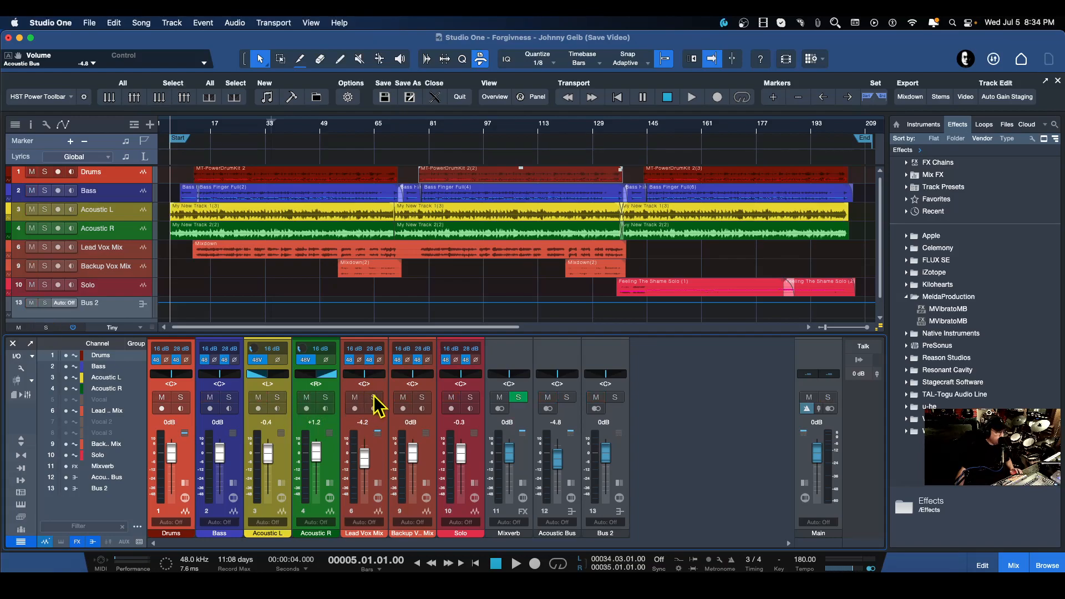
{"action": "left_click", "coordinate": [355, 397]}
{"action": "left_click", "coordinate": [404, 397]}
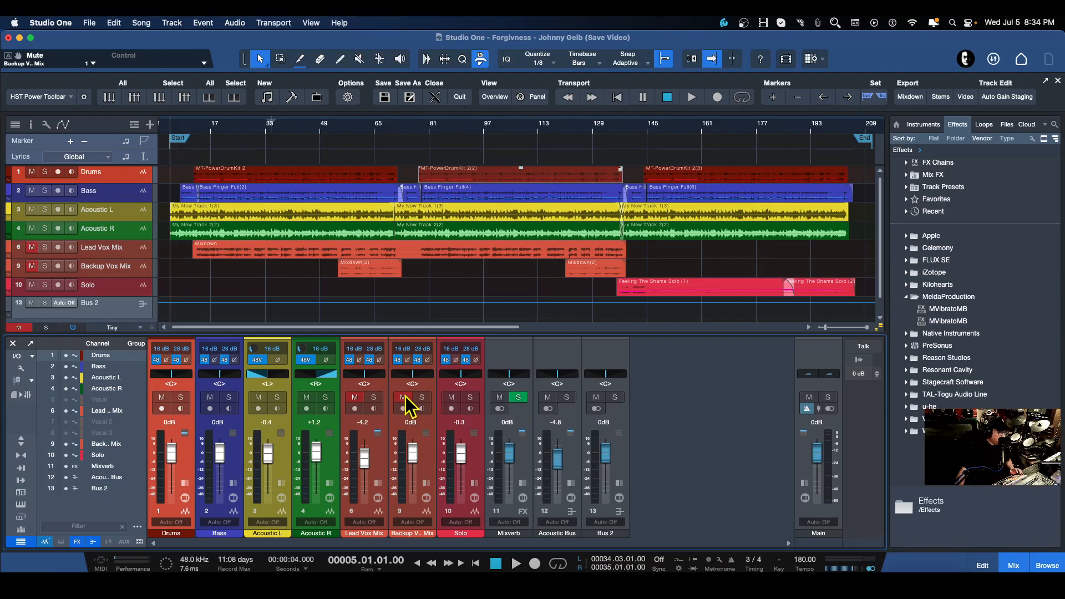
Save a new version of the song with the description 'Forgiveness - Instrum'.
{"action": "left_click", "coordinate": [89, 23]}
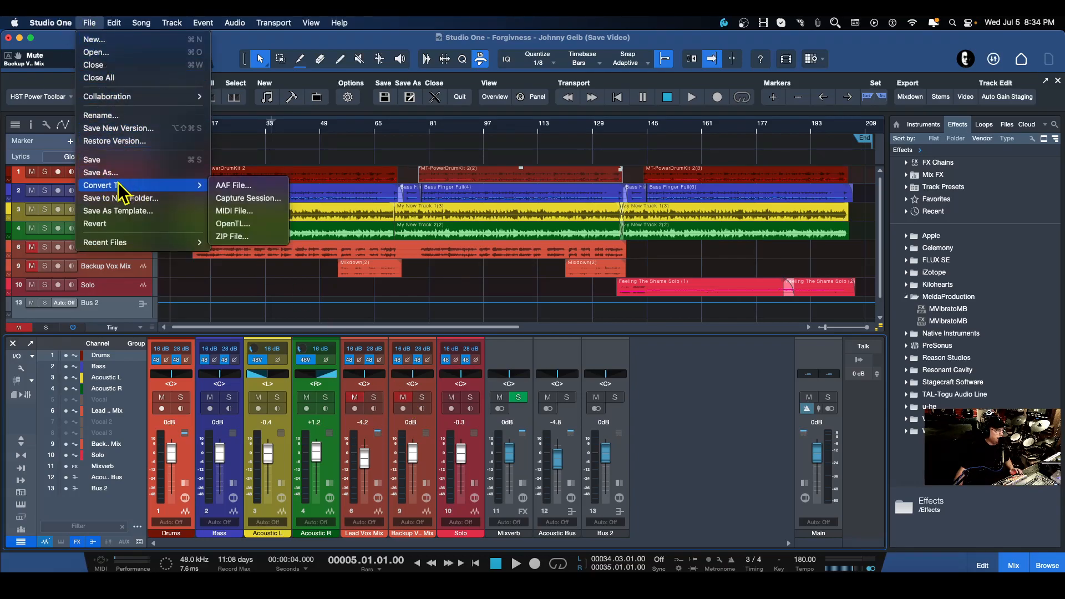
{"action": "left_click", "coordinate": [111, 130]}
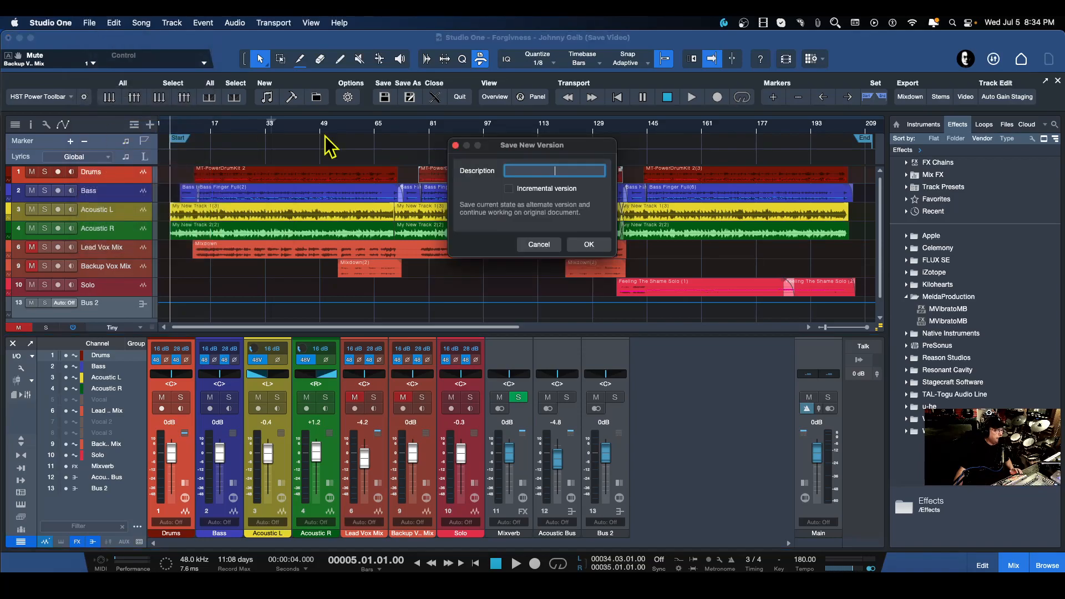
{"action": "type", "text": "Forgi"}
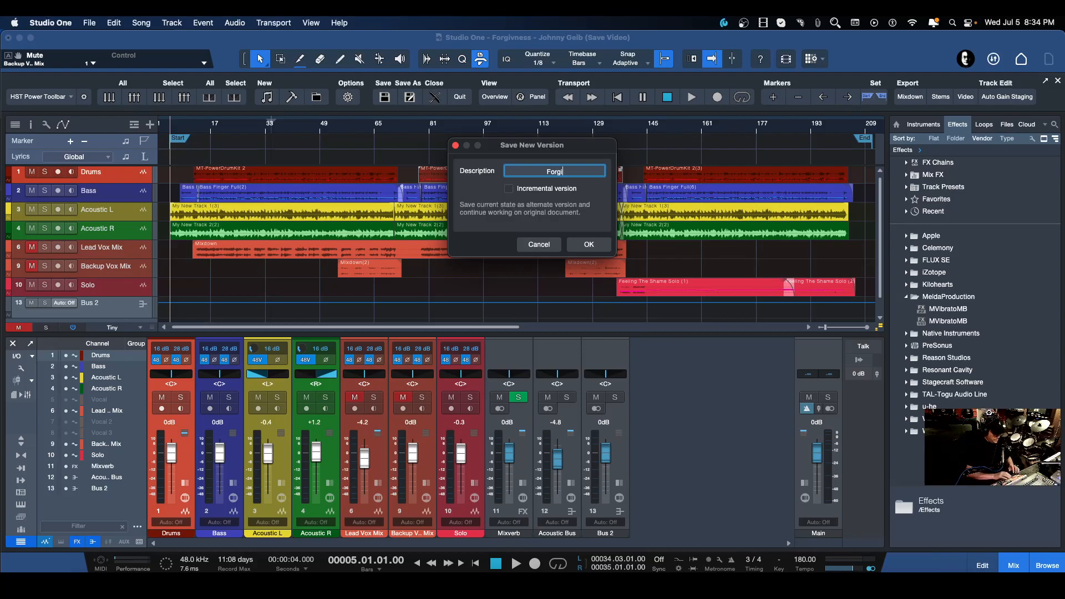
{"action": "type", "text": "- "}
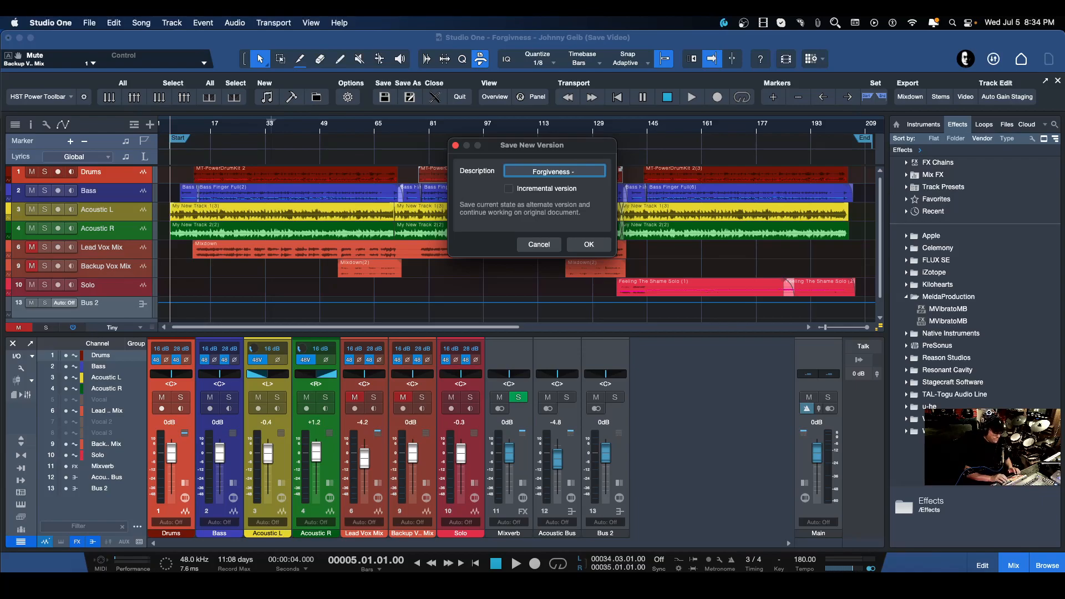
{"action": "type", "text": "Instrum"}
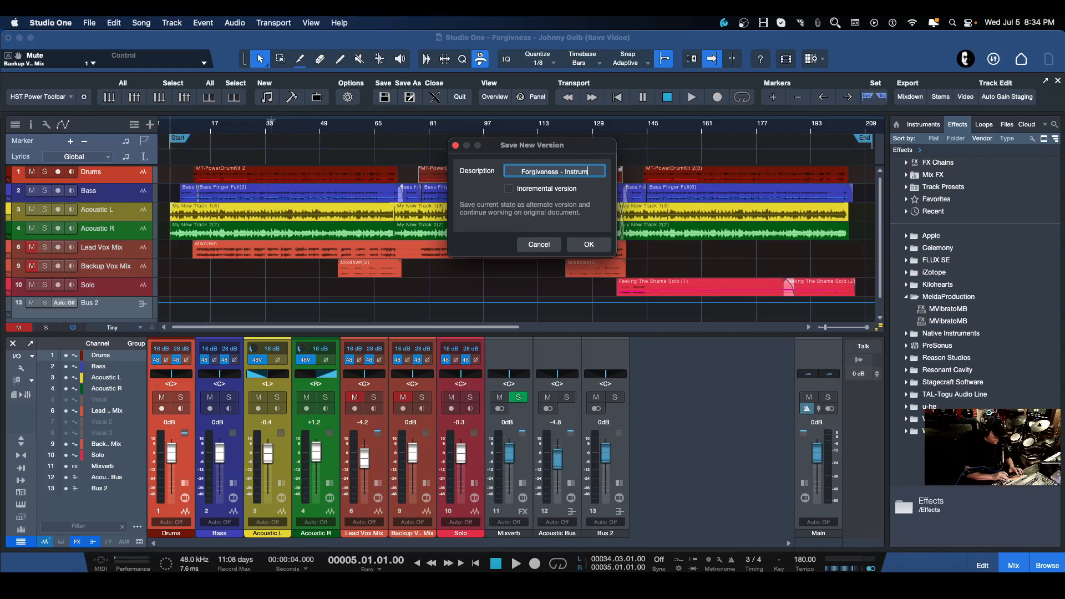
{"action": "left_click", "coordinate": [589, 244]}
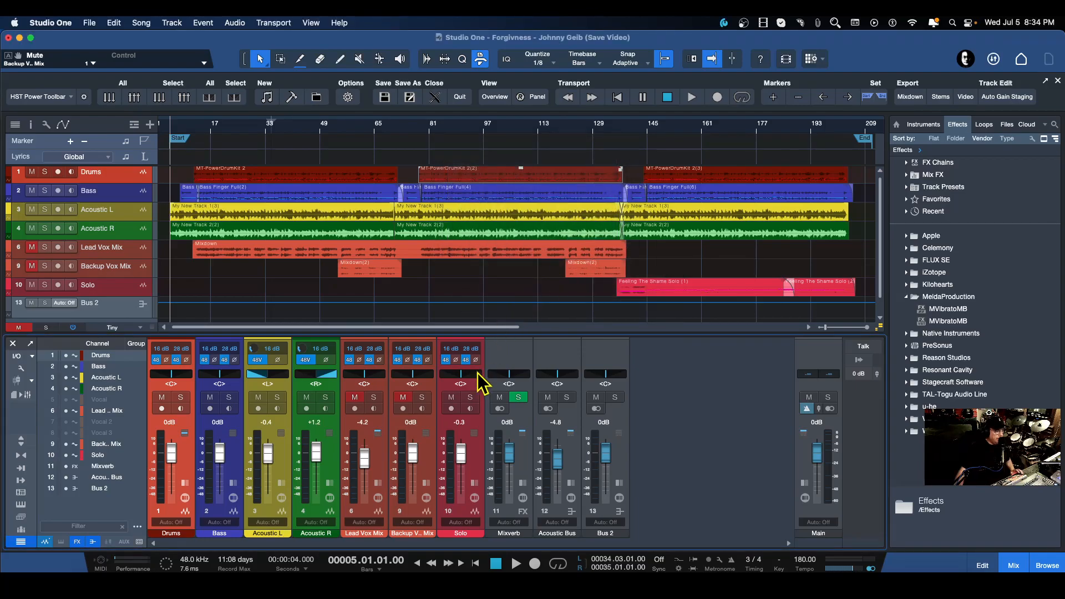
Unmute the vocal channels and mute the Solo channel instead.
{"action": "left_click", "coordinate": [355, 397]}
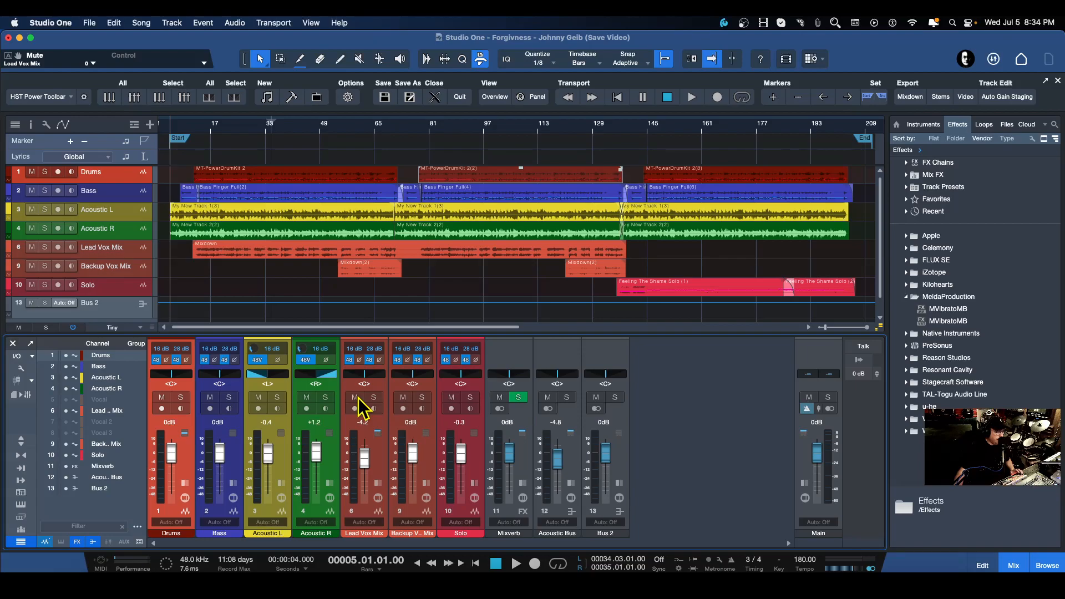
{"action": "left_click", "coordinate": [471, 397]}
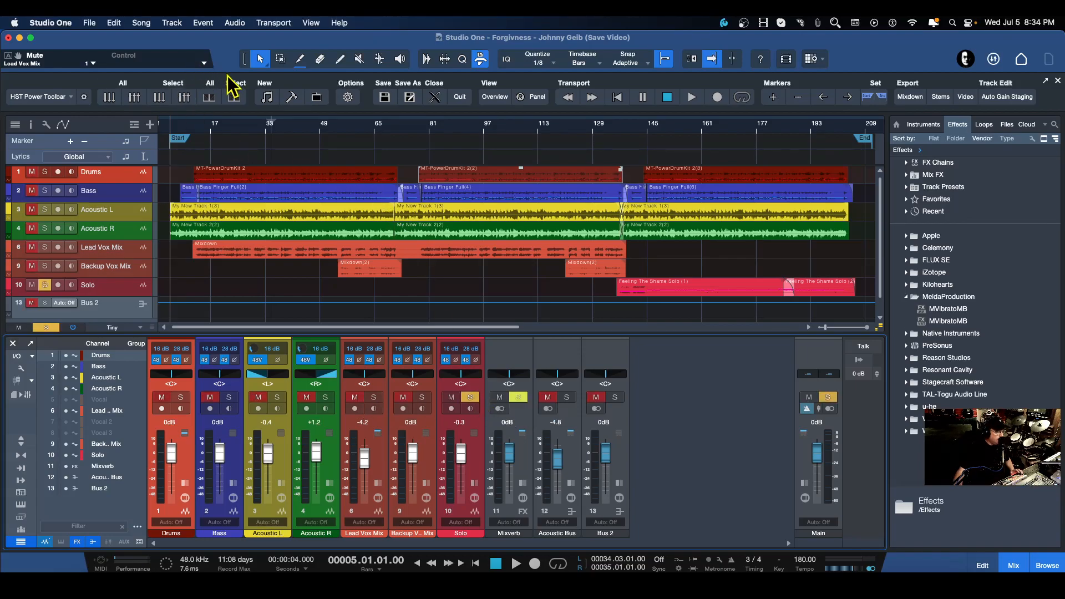
{"action": "left_click", "coordinate": [471, 397]}
{"action": "left_click", "coordinate": [452, 397]}
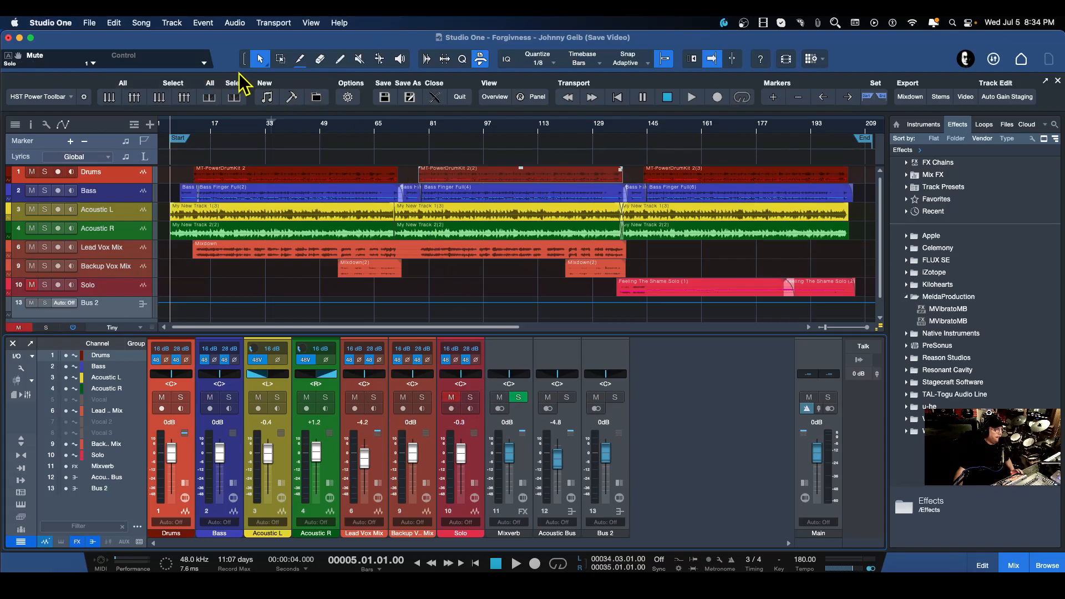
Save a new version of the song with the description 'Forgiveness - No Solo'.
{"action": "left_click", "coordinate": [90, 23]}
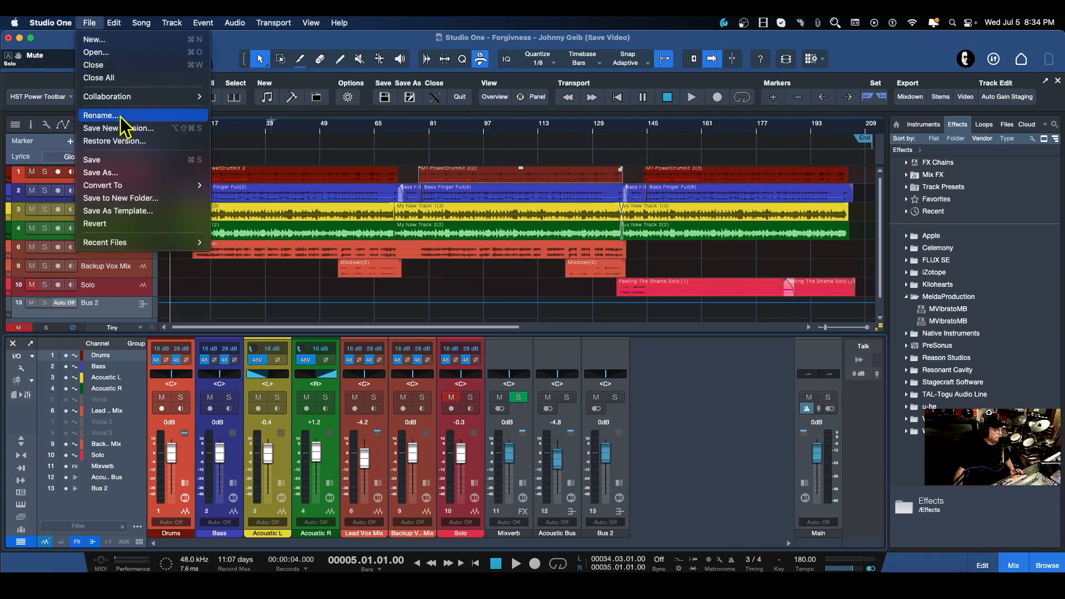
{"action": "left_click", "coordinate": [127, 128]}
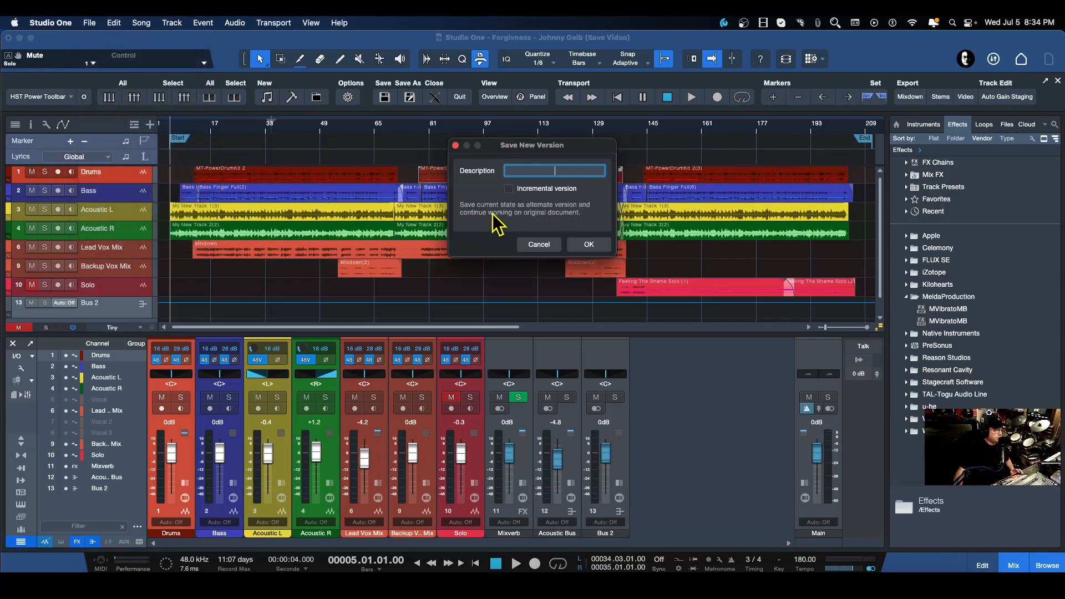
{"action": "type", "text": "Fo"}
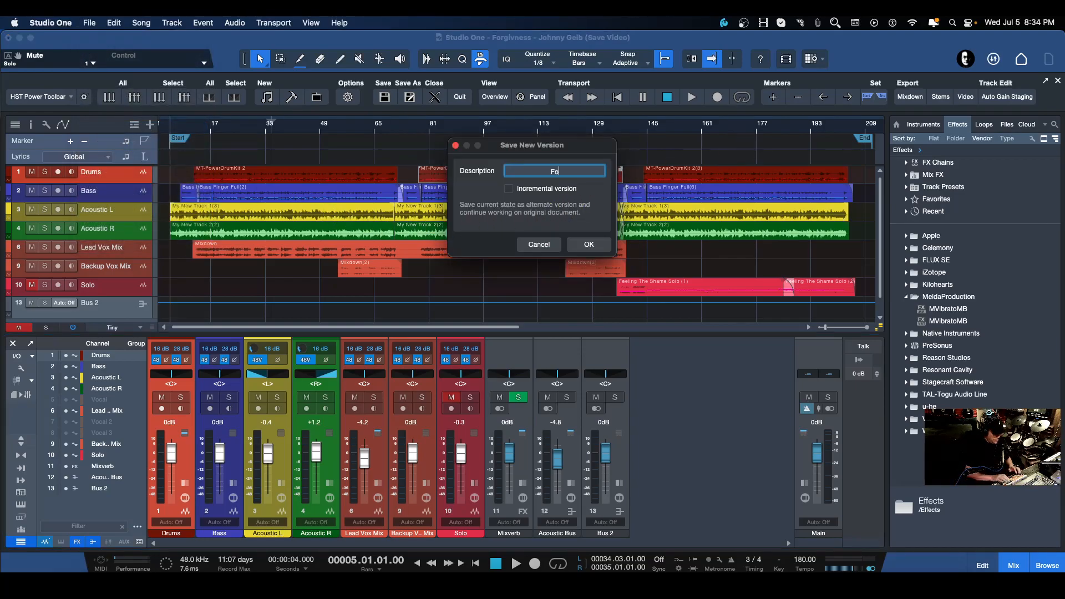
{"action": "type", "text": "rgiveness"}
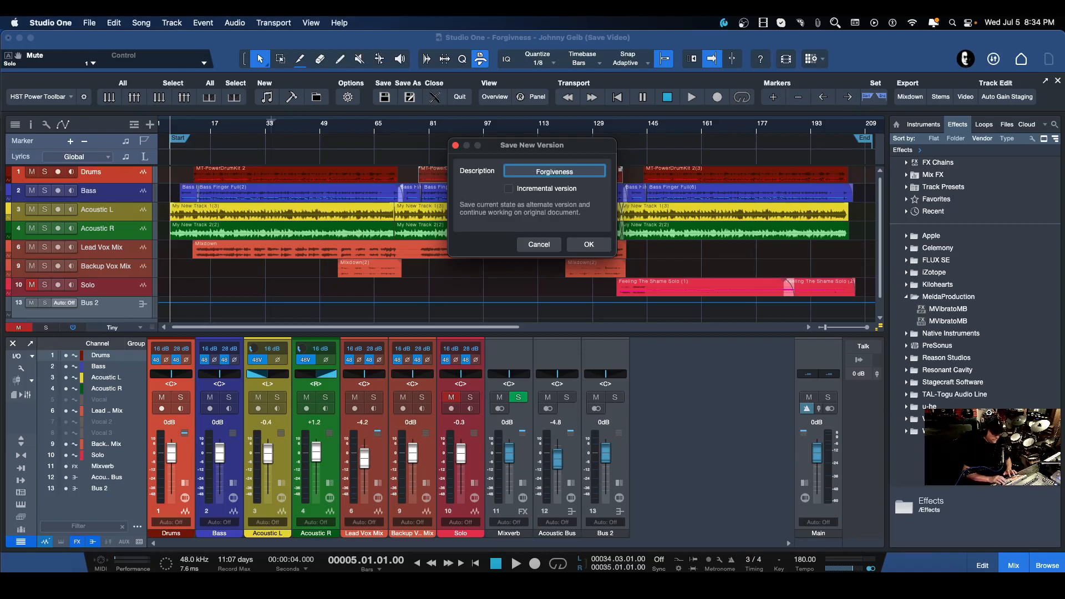
{"action": "type", "text": " - No Solo"}
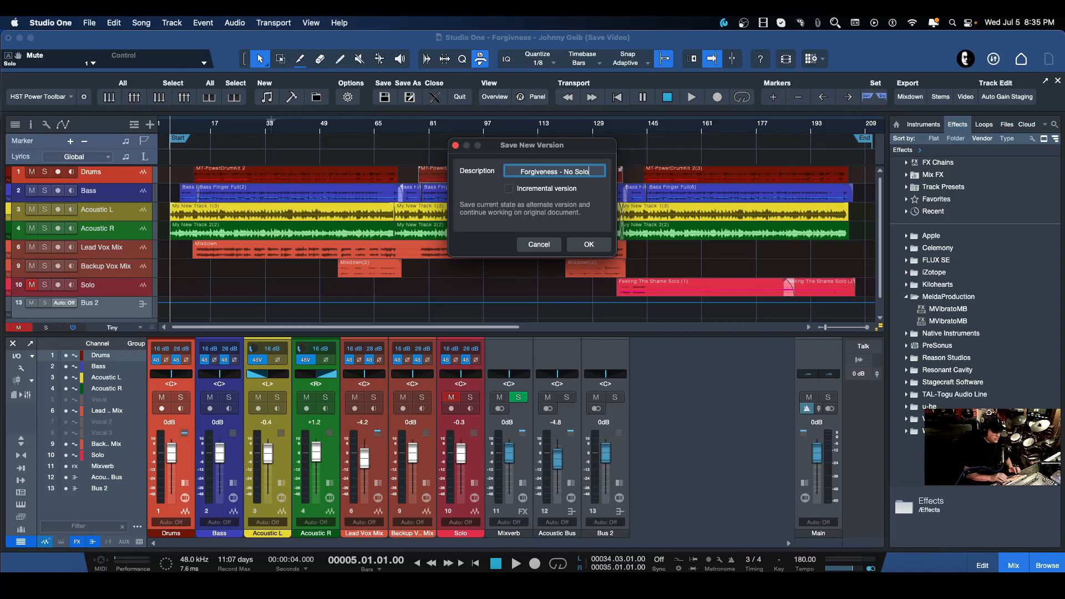
{"action": "key", "text": "Return"}
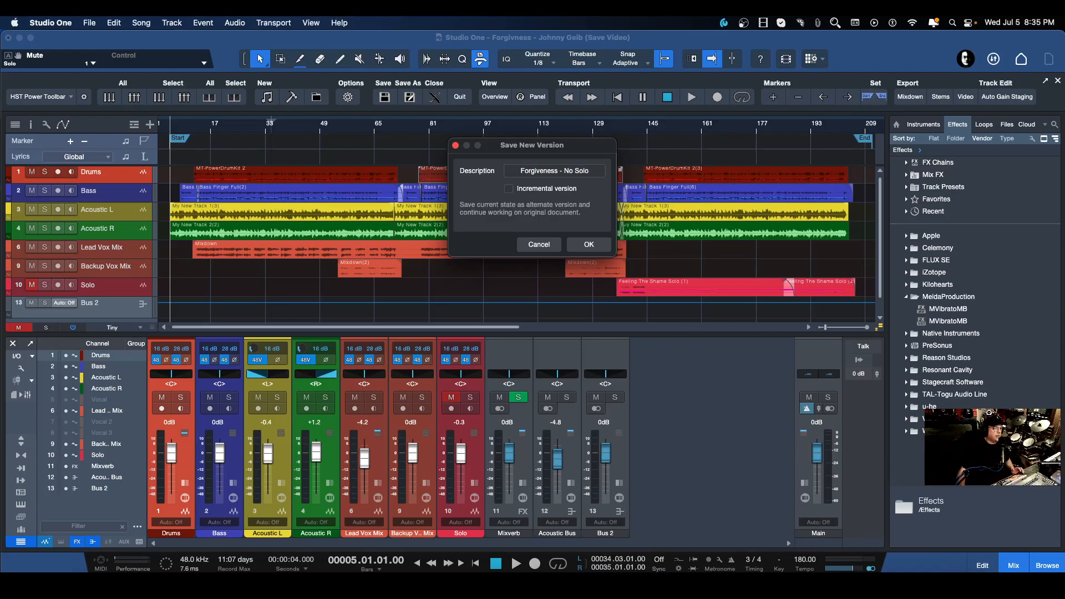
{"action": "left_click", "coordinate": [593, 248]}
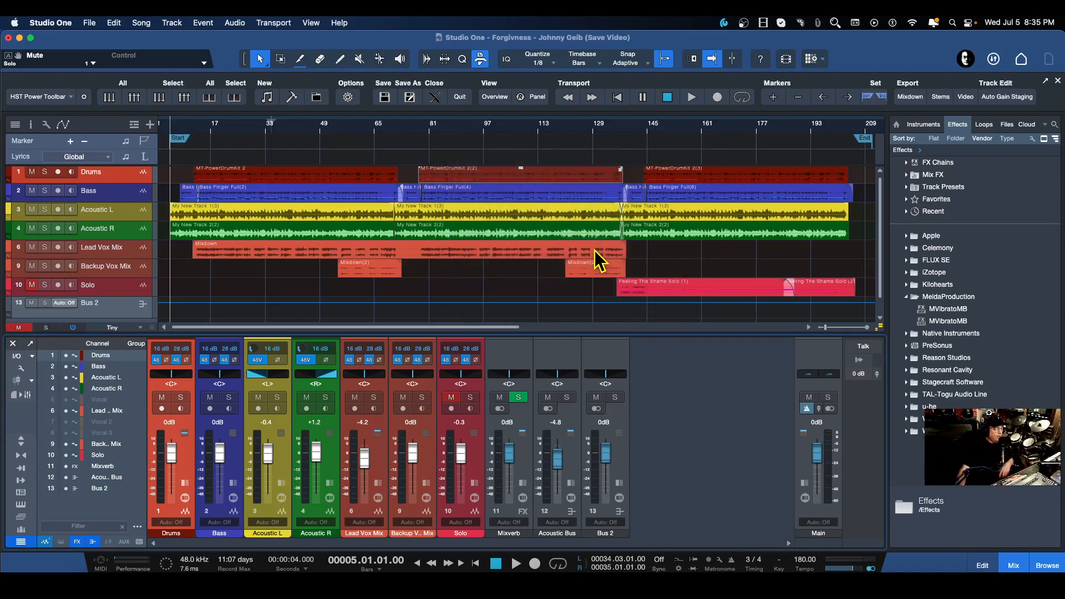
Open the start page and inspect the saved versions listed for the Forgiveness song in recent files.
{"action": "left_click", "coordinate": [1022, 58]}
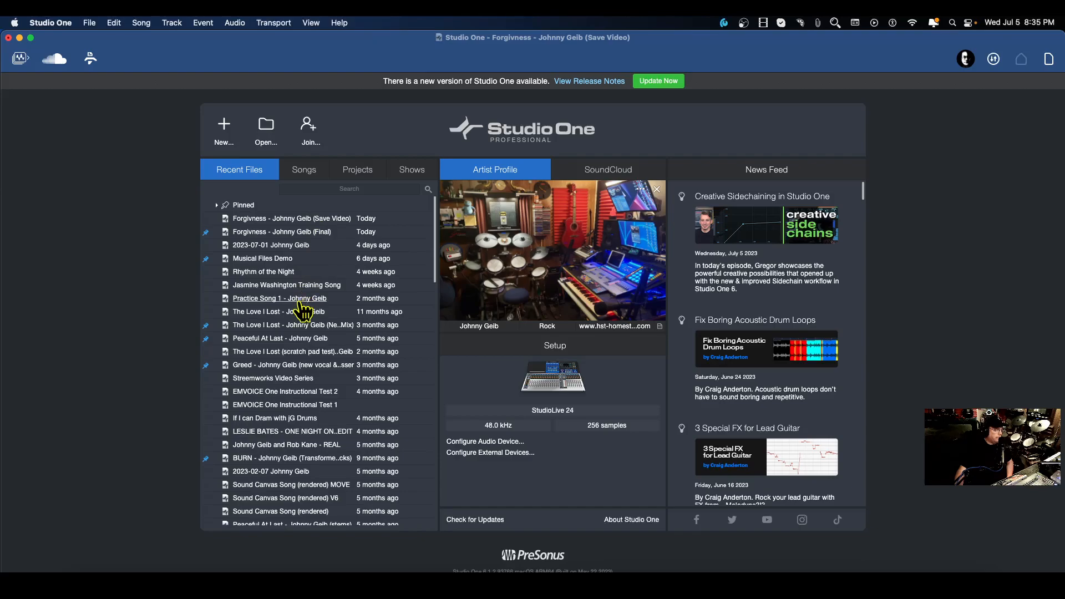
{"action": "right_click", "coordinate": [245, 233]}
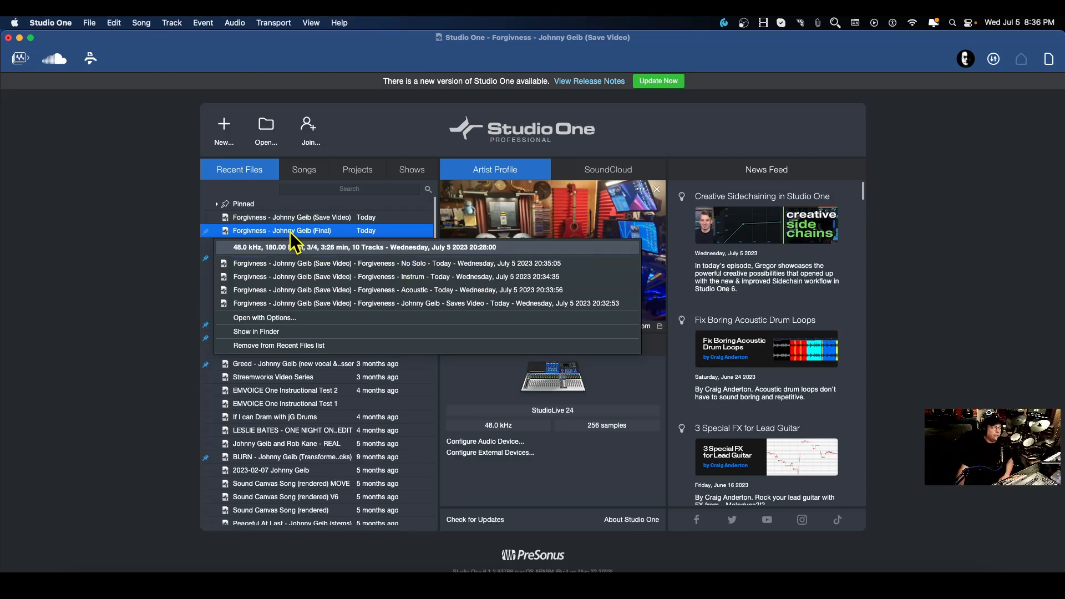
{"action": "scroll", "coordinate": [290, 232], "scroll_direction": "down", "scroll_amount": 1}
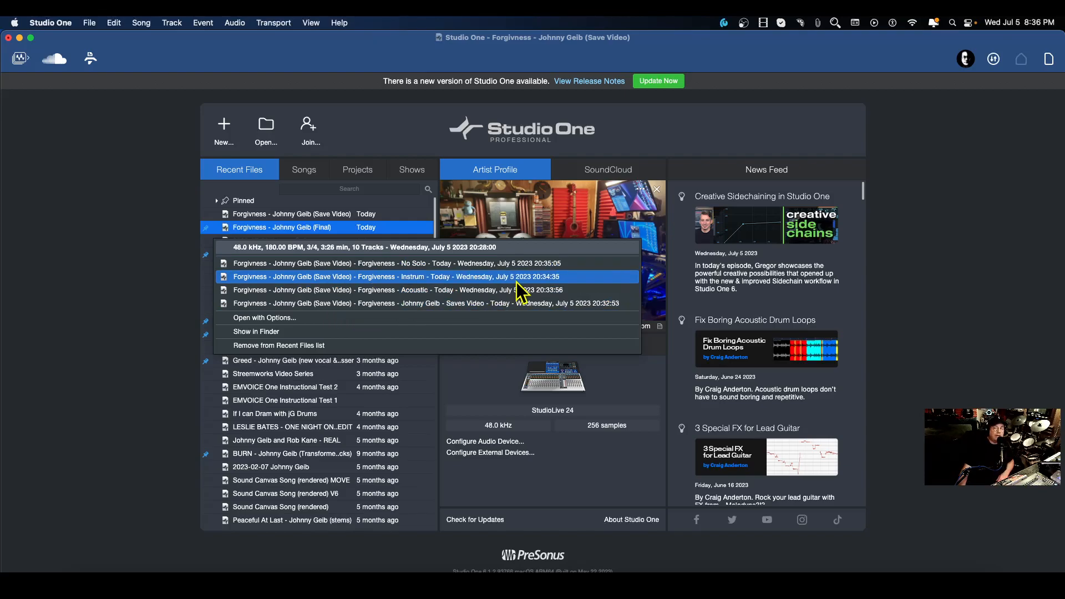
{"action": "left_click", "coordinate": [159, 241]}
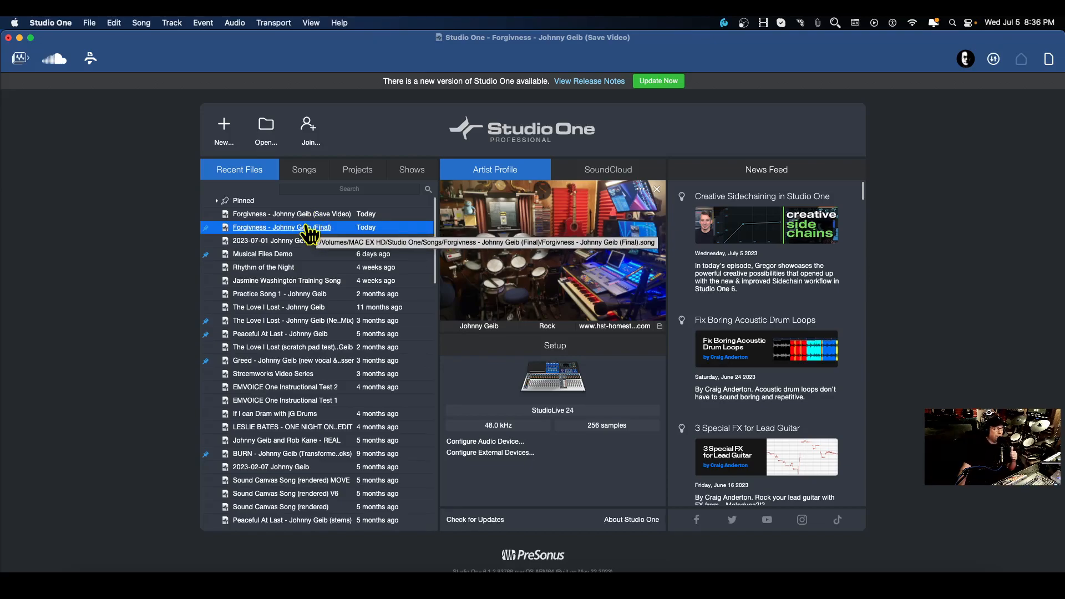
{"action": "scroll", "coordinate": [310, 226], "scroll_direction": "down", "scroll_amount": 1}
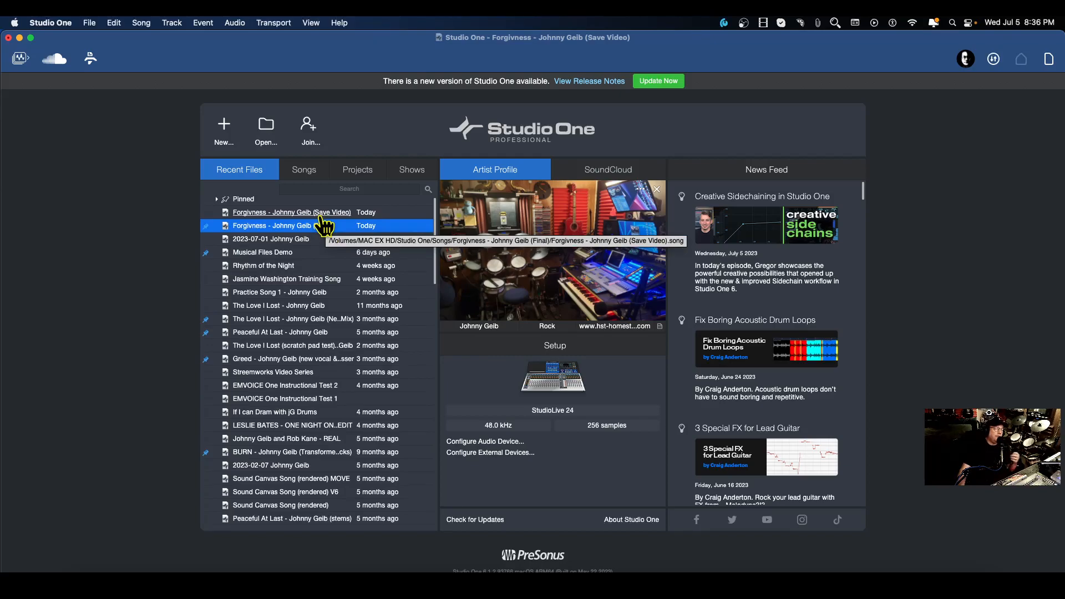
{"action": "right_click", "coordinate": [268, 228]}
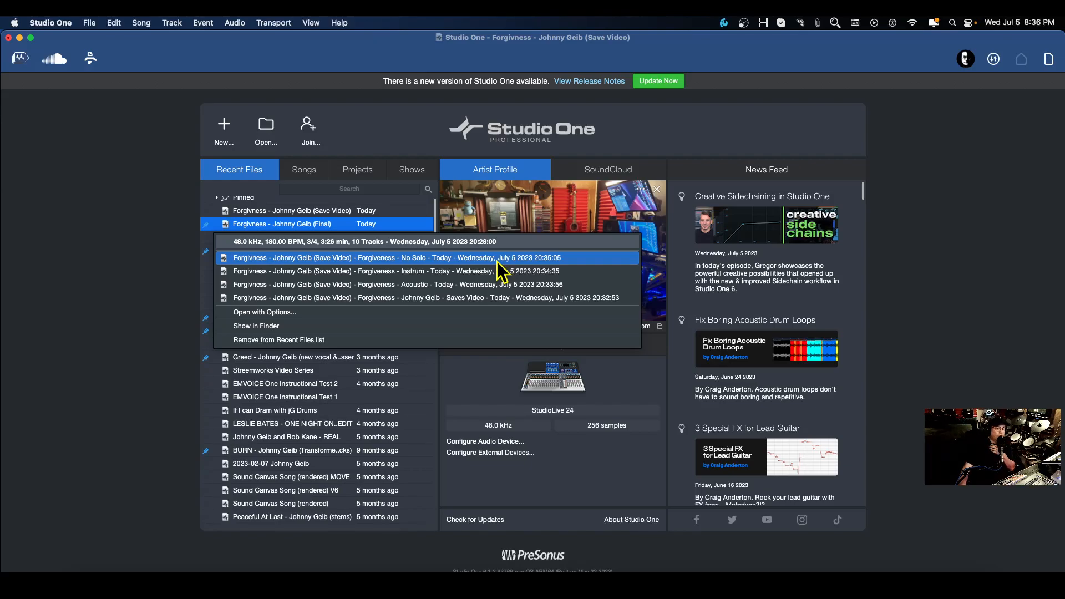
{"action": "left_click", "coordinate": [113, 247]}
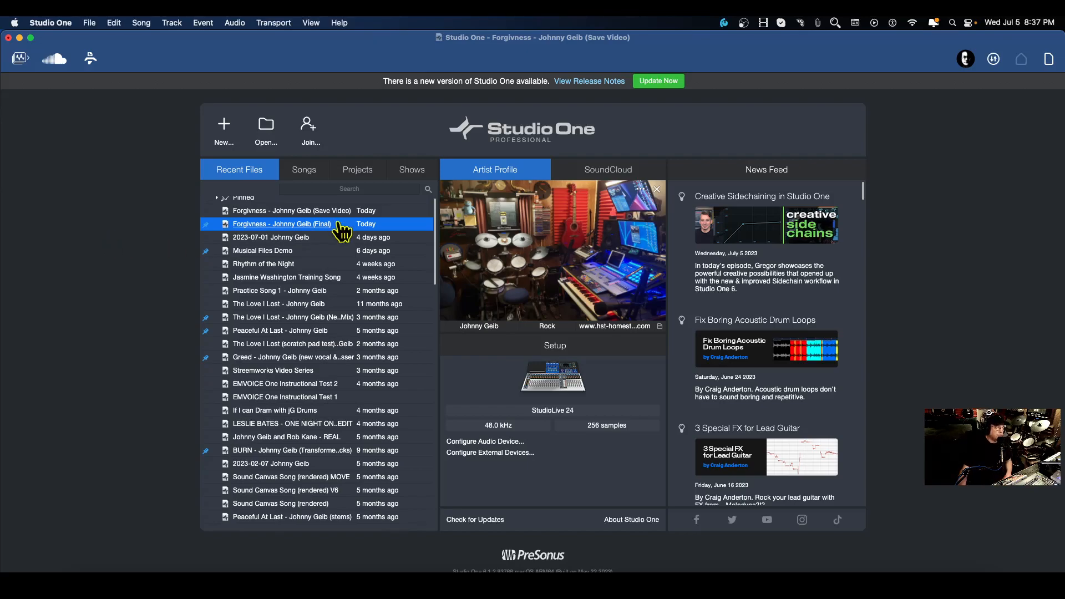
Return to the song and set the Acoustic Bus channel volume to -3.4 dB.
{"action": "left_click", "coordinate": [1050, 61]}
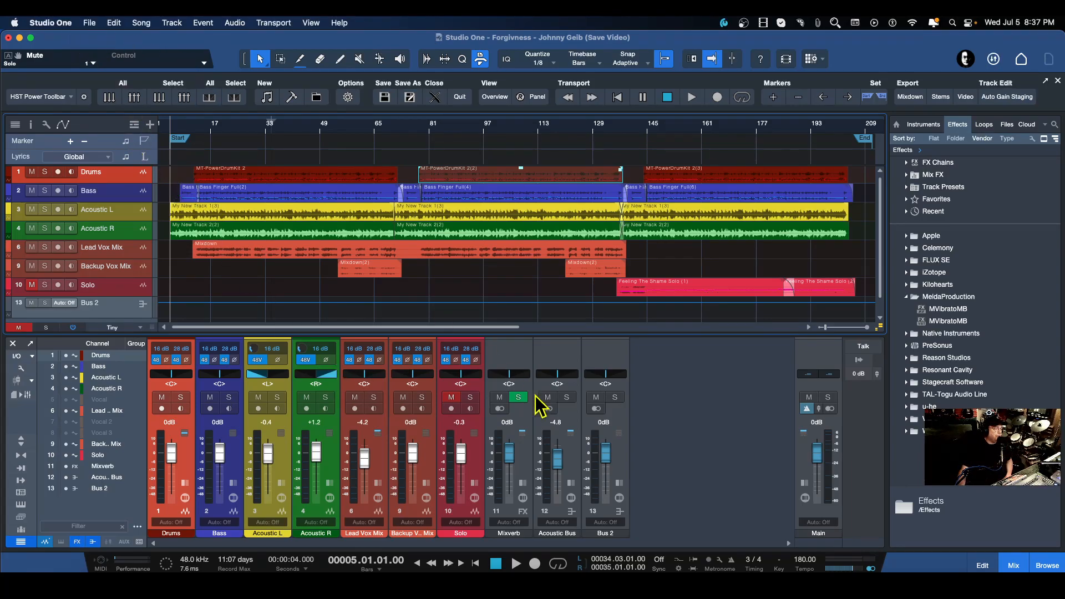
{"action": "left_click_drag", "start_coordinate": [556, 469], "coordinate": [558, 465]}
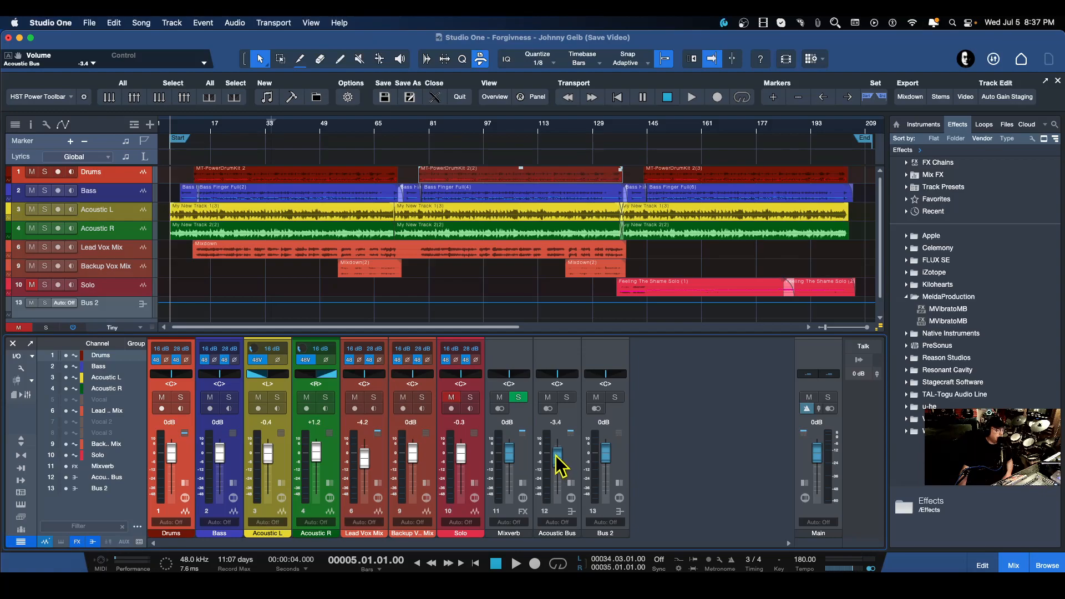
Start converting the song to a ZIP file and name it 'Forgivness - Johnny Geib (ZIP FILE)'.
{"action": "left_click", "coordinate": [89, 23]}
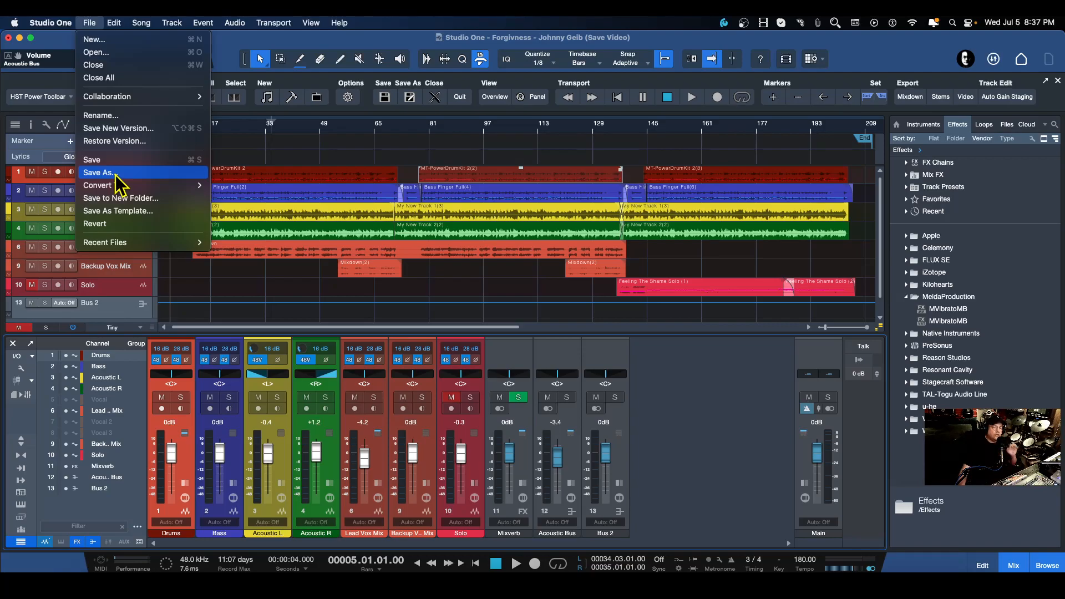
{"action": "mouse_move", "coordinate": [119, 189]}
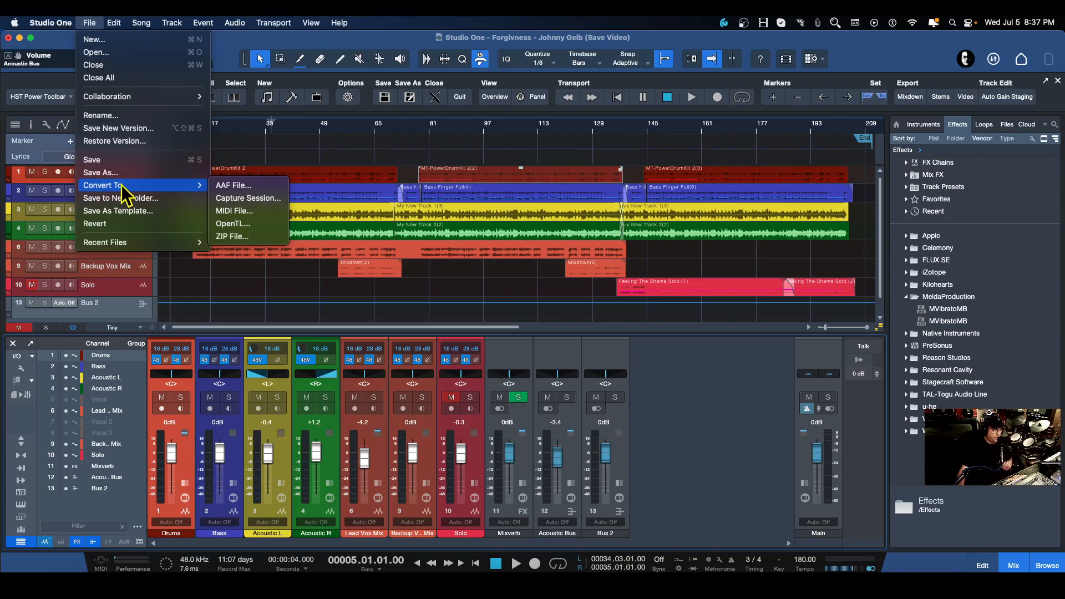
{"action": "left_click", "coordinate": [232, 237]}
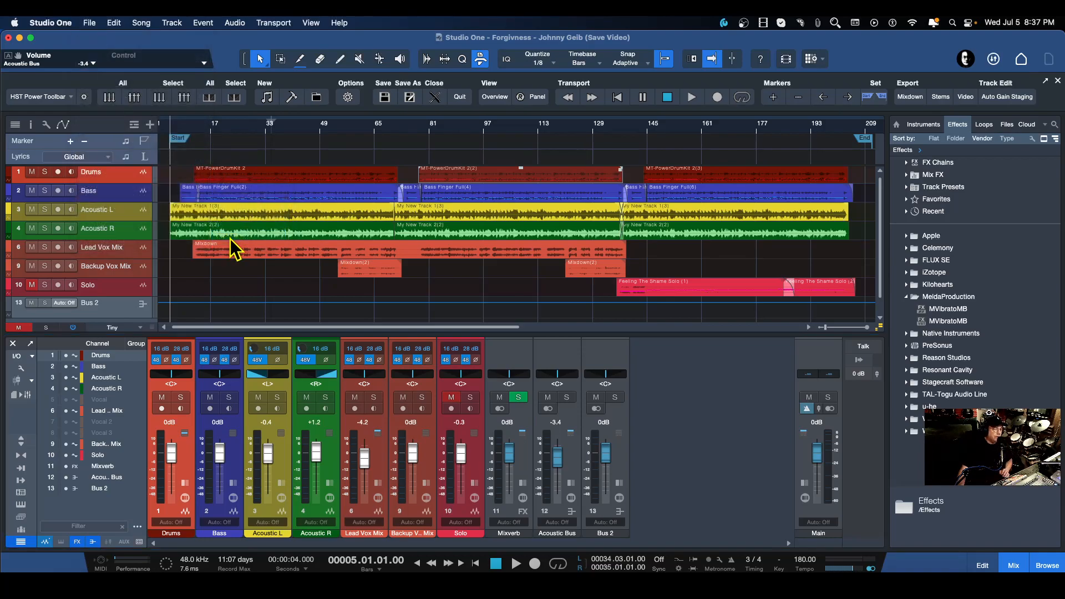
{"action": "left_click_drag", "start_coordinate": [734, 117], "coordinate": [708, 195]}
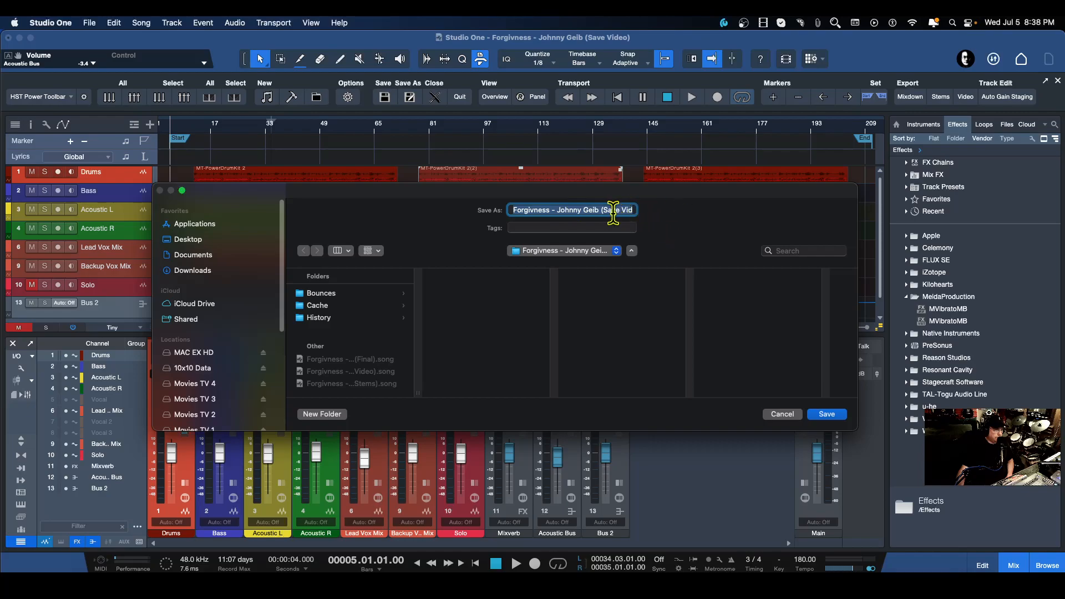
{"action": "left_click", "coordinate": [627, 210]}
{"action": "key", "text": "Right"}
{"action": "key", "text": "Right"}
{"action": "key", "text": "Right"}
{"action": "key", "text": "Right"}
{"action": "key", "text": "BackSpace"}
{"action": "key", "text": "BackSpace"}
{"action": "key", "text": "BackSpace"}
{"action": "key", "text": "BackSpace"}
{"action": "key", "text": "BackSpace"}
{"action": "key", "text": "BackSpace"}
{"action": "key", "text": "BackSpace"}
{"action": "key", "text": "BackSpace"}
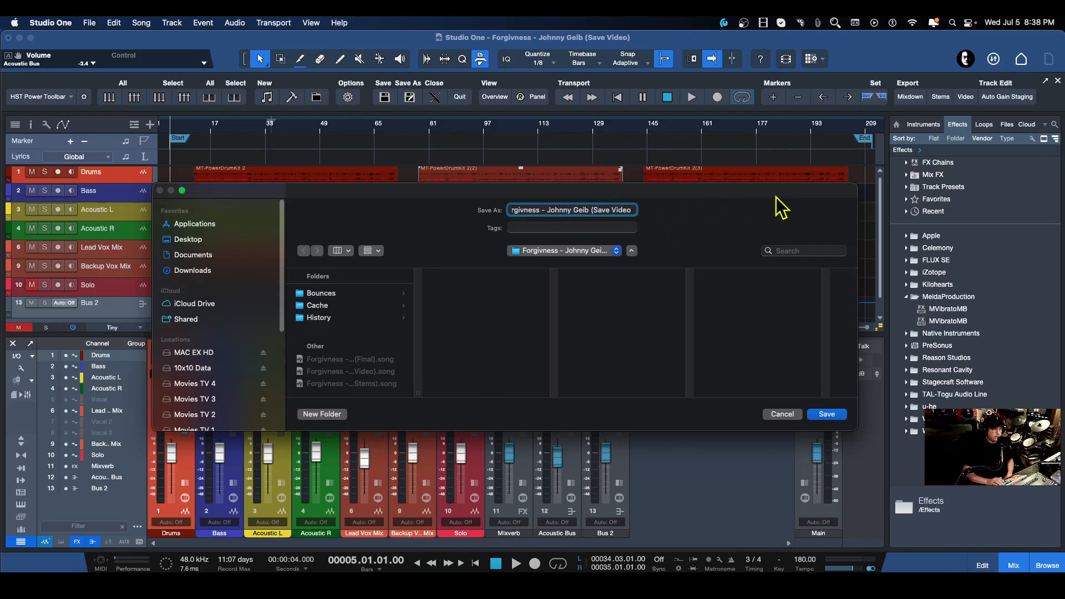
{"action": "key", "text": "BackSpace"}
{"action": "key", "text": "BackSpace"}
{"action": "key", "text": "BackSpace"}
{"action": "key", "text": "BackSpace"}
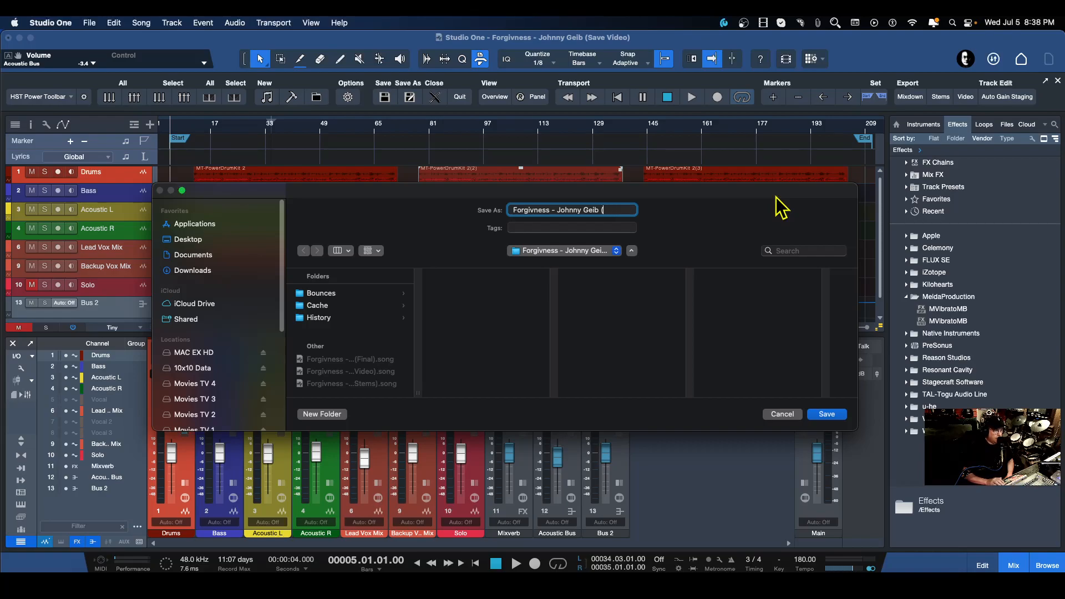
{"action": "type", "text": "(ZIP"}
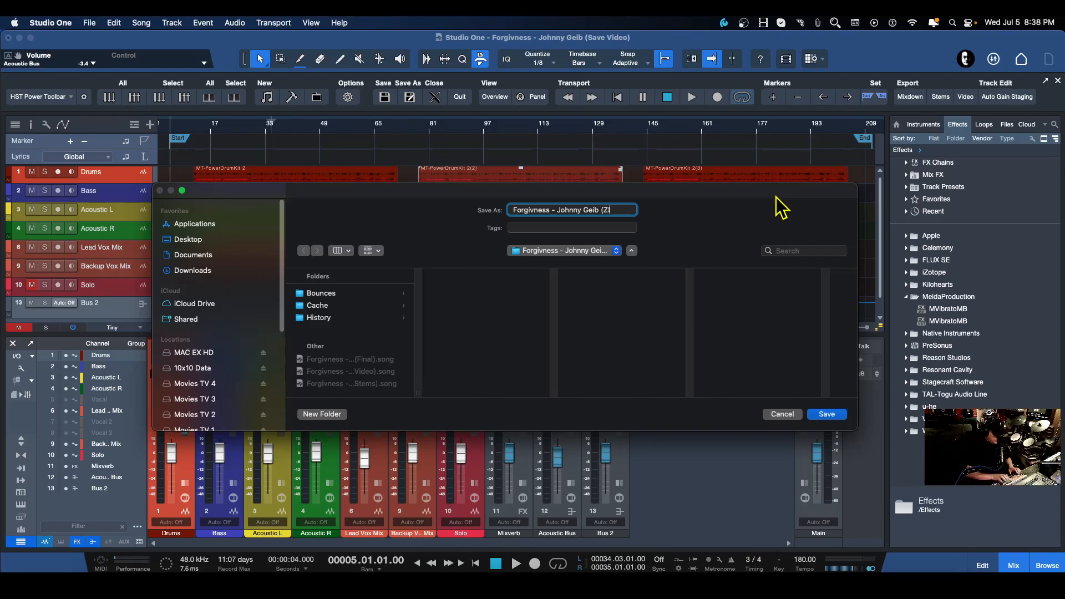
{"action": "type", "text": " FILE)"}
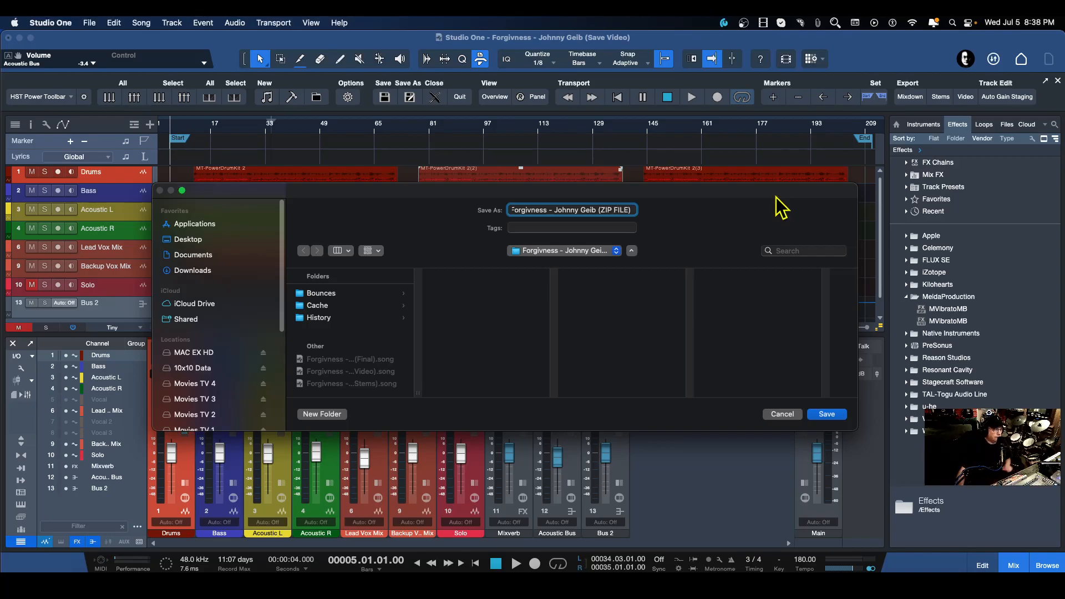
Choose the Desktop as the destination folder and save the ZIP file.
{"action": "left_click", "coordinate": [564, 251]}
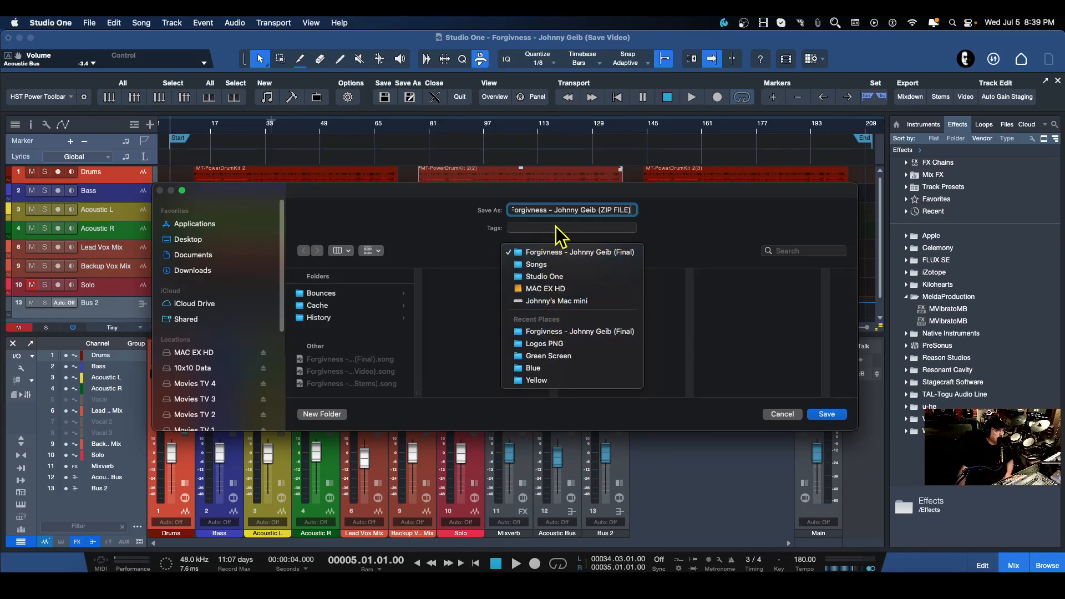
{"action": "left_click", "coordinate": [714, 215]}
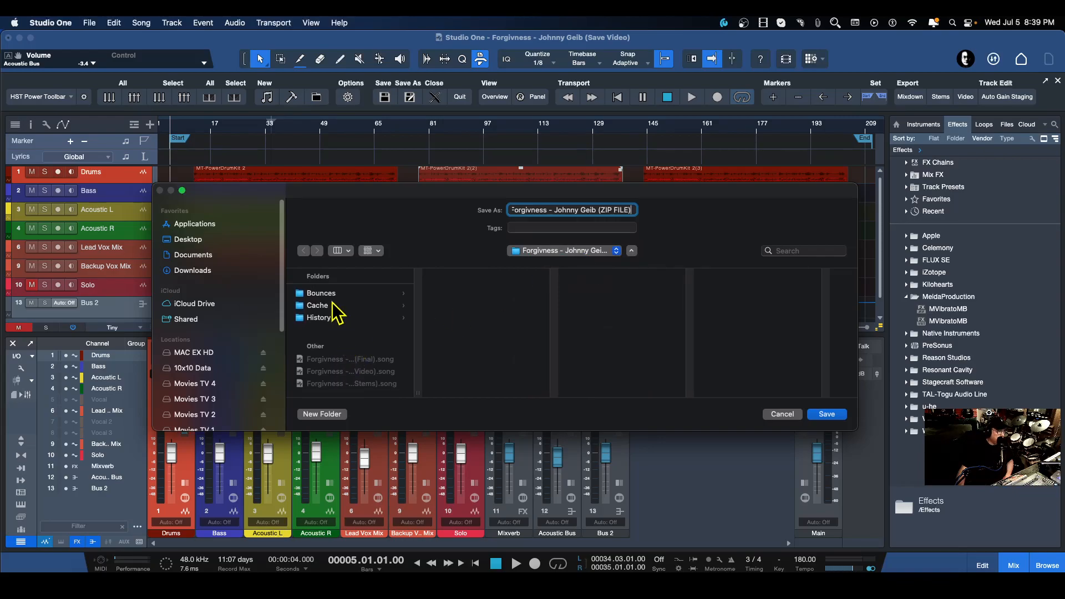
{"action": "left_click", "coordinate": [180, 239]}
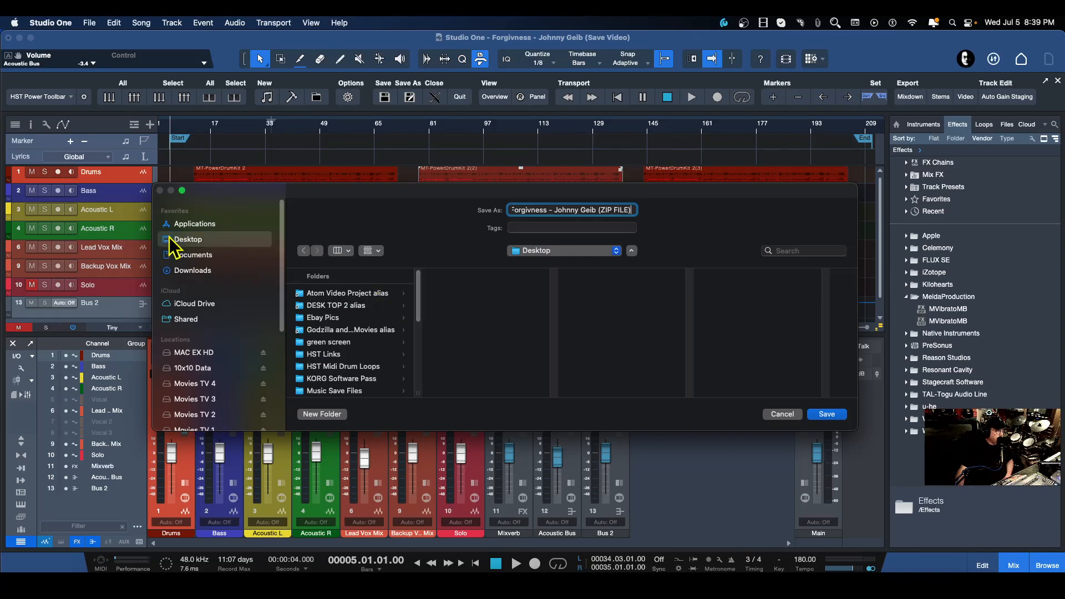
{"action": "left_click", "coordinate": [827, 415]}
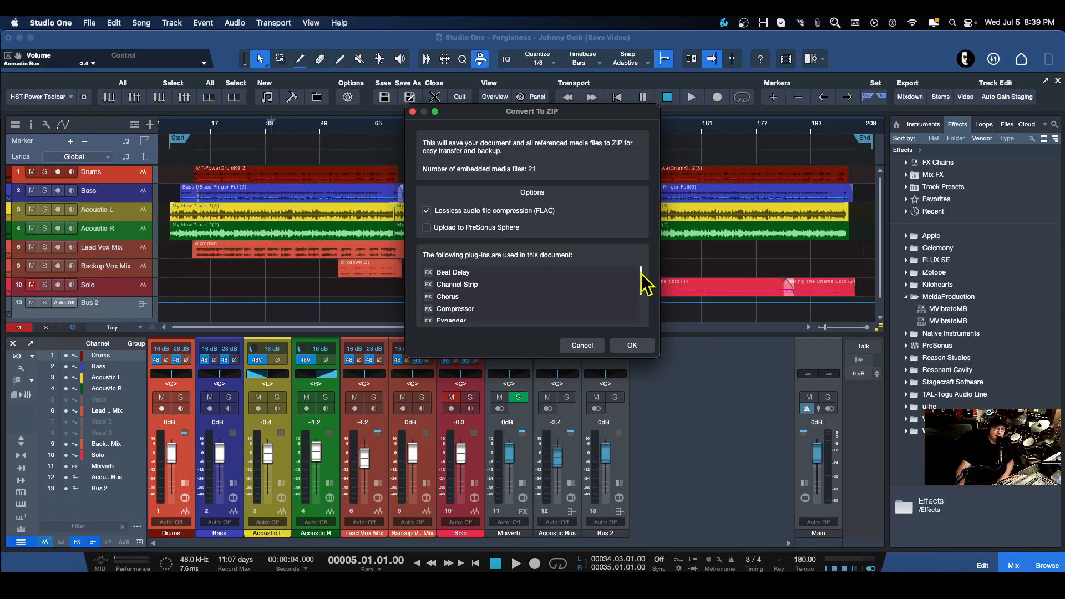
Review the list of plug-ins used in the ZIP conversion options and confirm the conversion.
{"action": "mouse_move", "coordinate": [641, 274]}
{"action": "left_mouse_down"}
{"action": "mouse_move", "coordinate": [636, 309]}
{"action": "mouse_move", "coordinate": [639, 265]}
{"action": "left_mouse_up"}
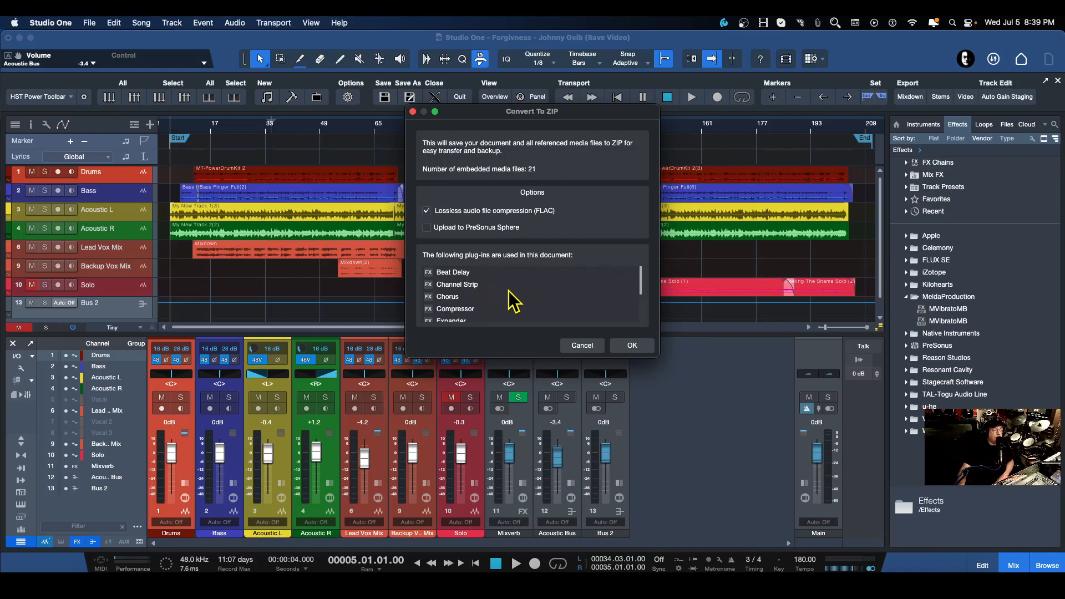
{"action": "scroll", "coordinate": [509, 294], "scroll_direction": "down", "scroll_amount": 3}
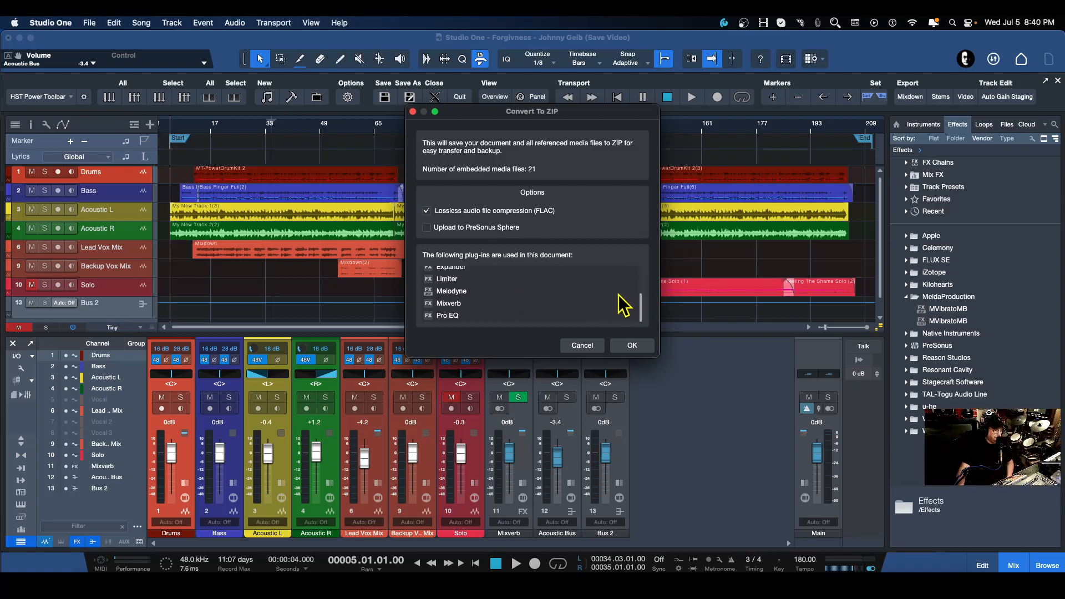
{"action": "scroll", "coordinate": [525, 306], "scroll_direction": "up", "scroll_amount": 1}
{"action": "scroll", "coordinate": [524, 300], "scroll_direction": "up", "scroll_amount": 4}
{"action": "scroll", "coordinate": [525, 305], "scroll_direction": "down", "scroll_amount": 5}
{"action": "left_click", "coordinate": [632, 346]}
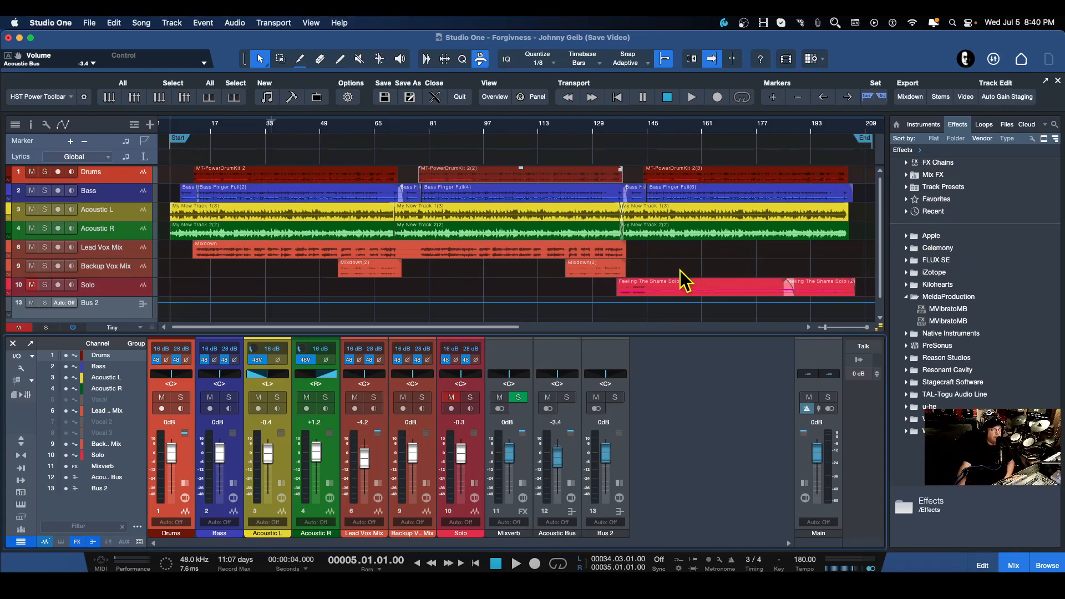
Close the song and shift the Studio One window aside to reveal the desktop.
{"action": "left_click", "coordinate": [90, 22]}
{"action": "left_click", "coordinate": [95, 67]}
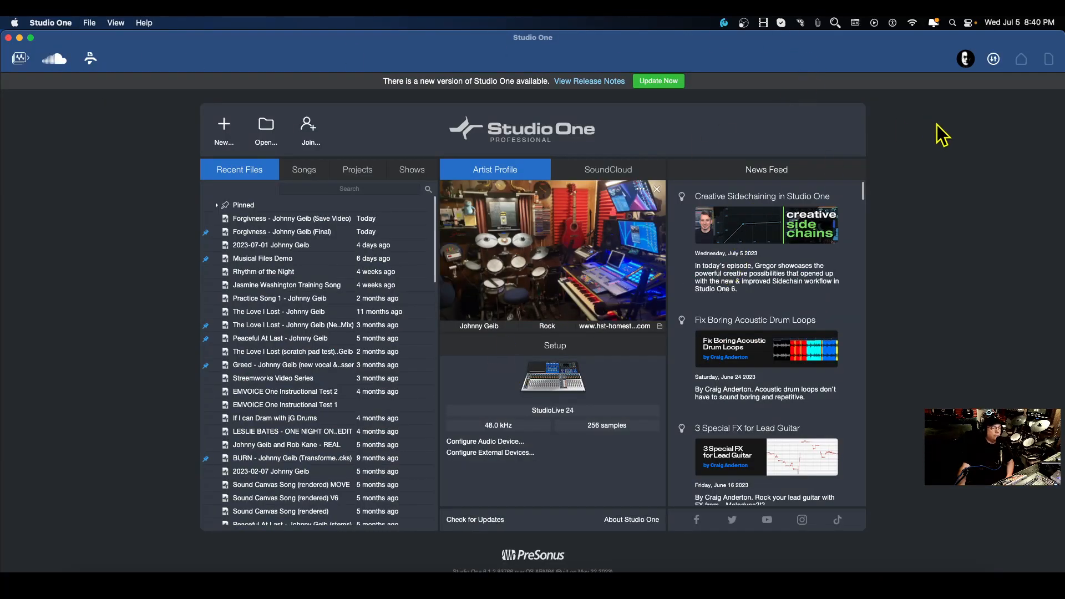
{"action": "left_click_drag", "start_coordinate": [1057, 209], "coordinate": [830, 209]}
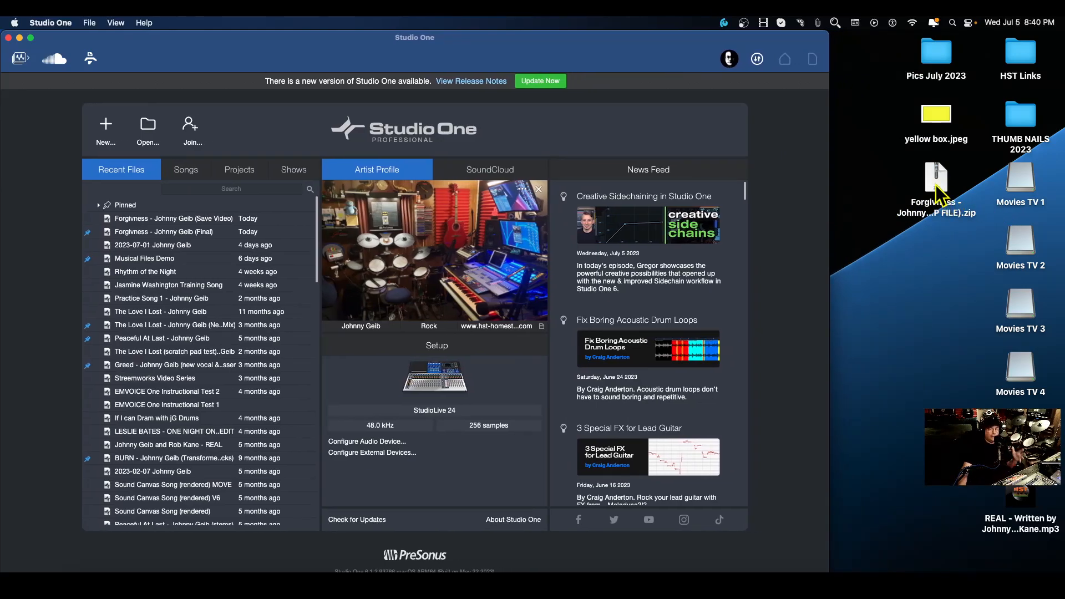
Open the Forgivness ZIP file from the desktop by dropping it onto Studio One.
{"action": "left_click", "coordinate": [926, 273]}
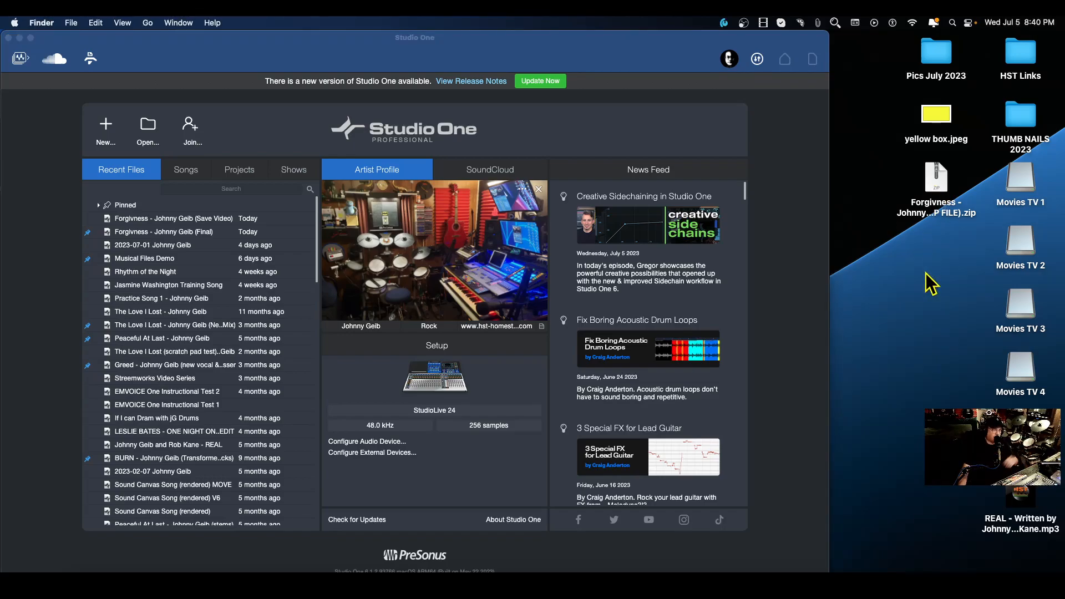
{"action": "left_click", "coordinate": [938, 180]}
{"action": "left_click_drag", "start_coordinate": [938, 180], "coordinate": [471, 312]}
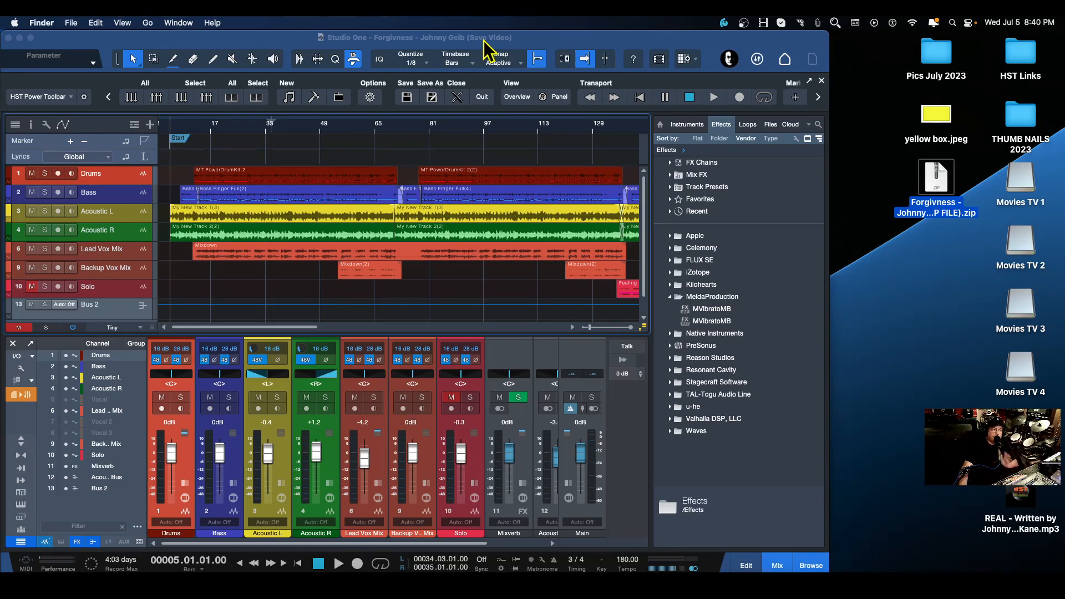
Widen the Studio One window back across the full screen width.
{"action": "left_click", "coordinate": [822, 322]}
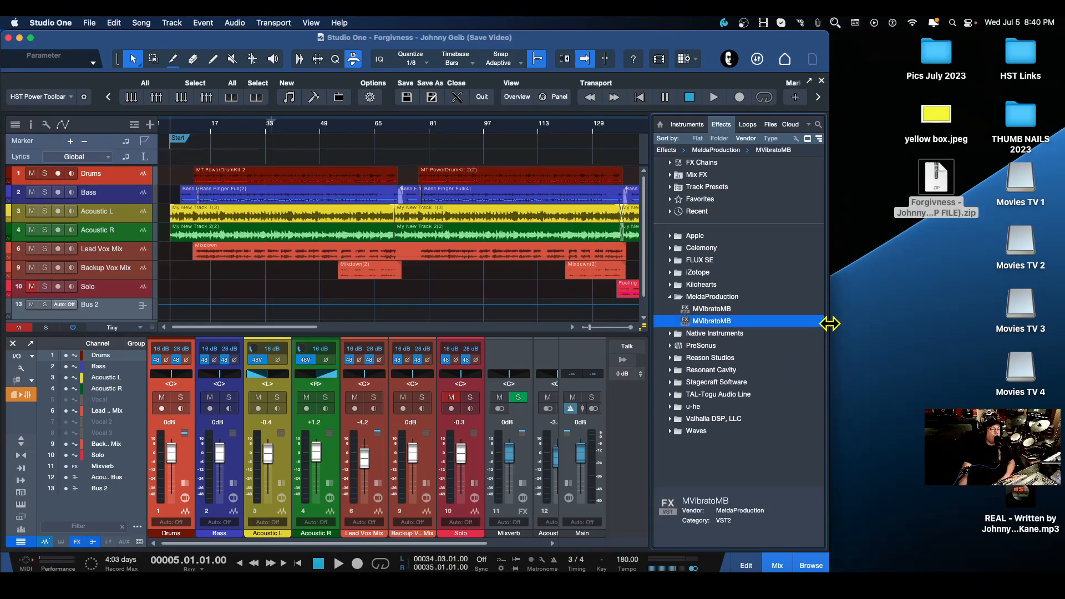
{"action": "left_click_drag", "start_coordinate": [831, 326], "coordinate": [1061, 326]}
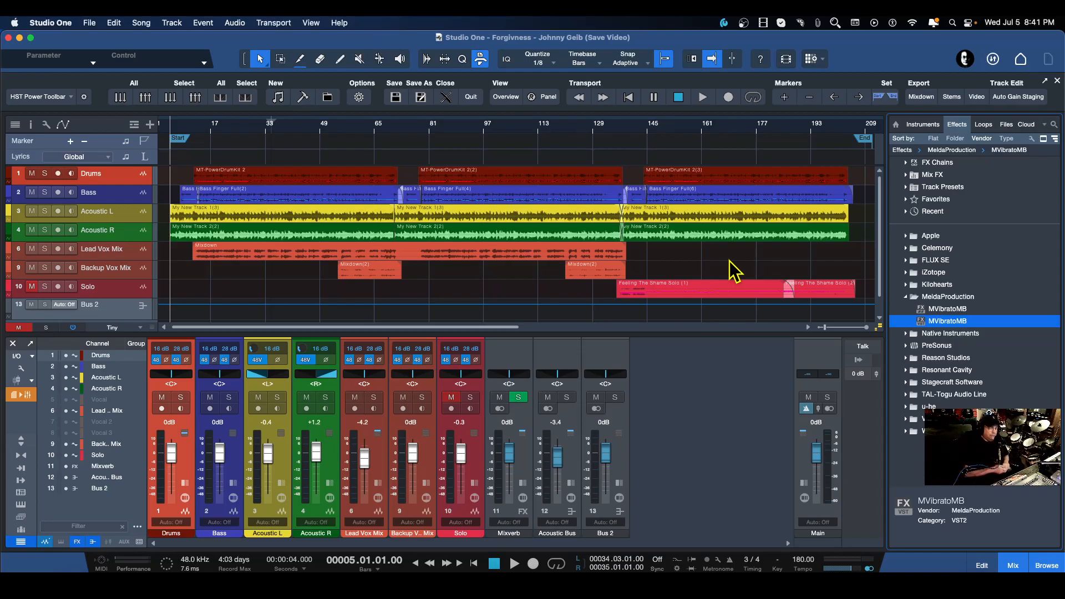
{"action": "scroll", "coordinate": [730, 261], "scroll_direction": "left", "scroll_amount": 1}
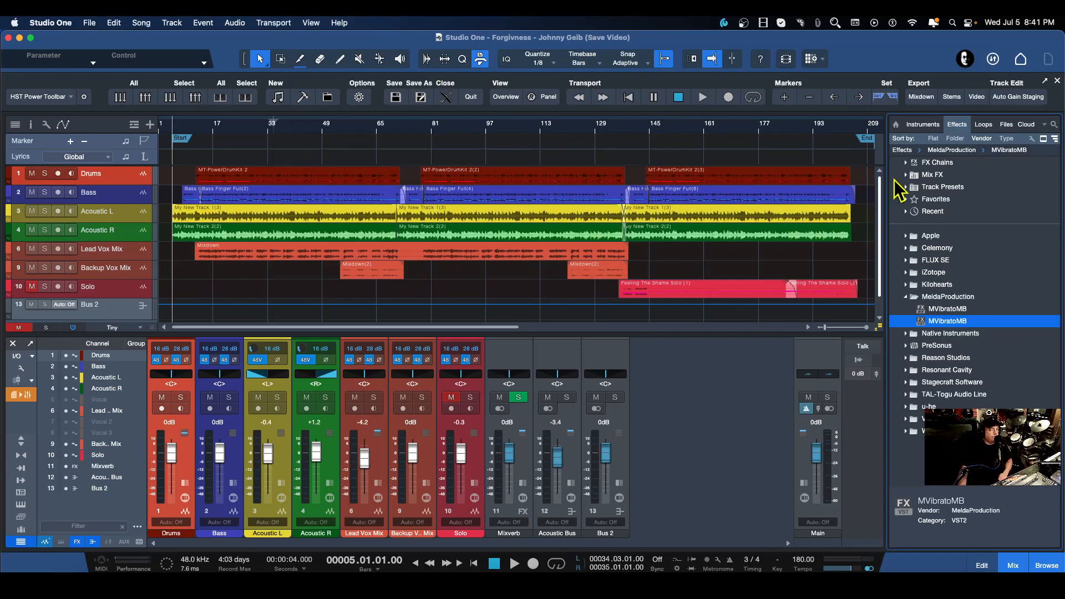
Go to the start page and inspect the saved versions listed for the recent Forgiveness songs.
{"action": "left_click", "coordinate": [1022, 60]}
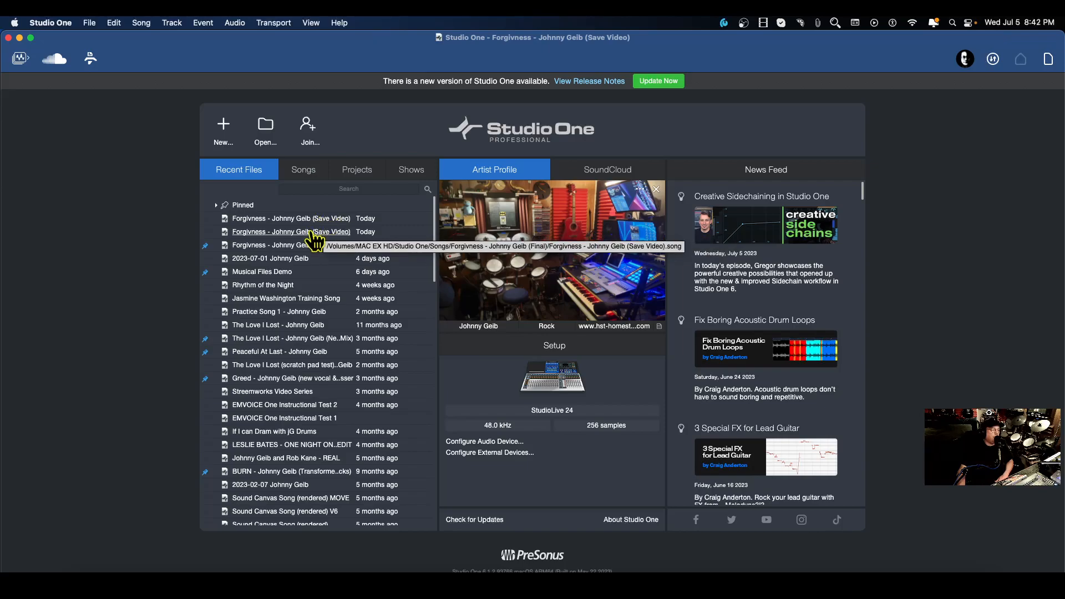
{"action": "right_click", "coordinate": [276, 233]}
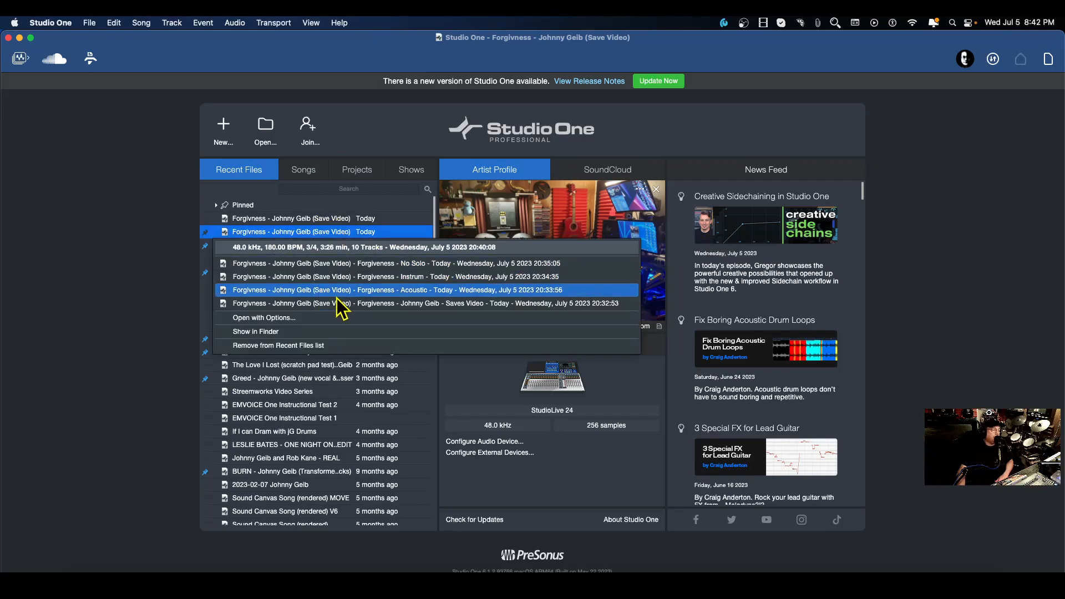
{"action": "left_click", "coordinate": [158, 256]}
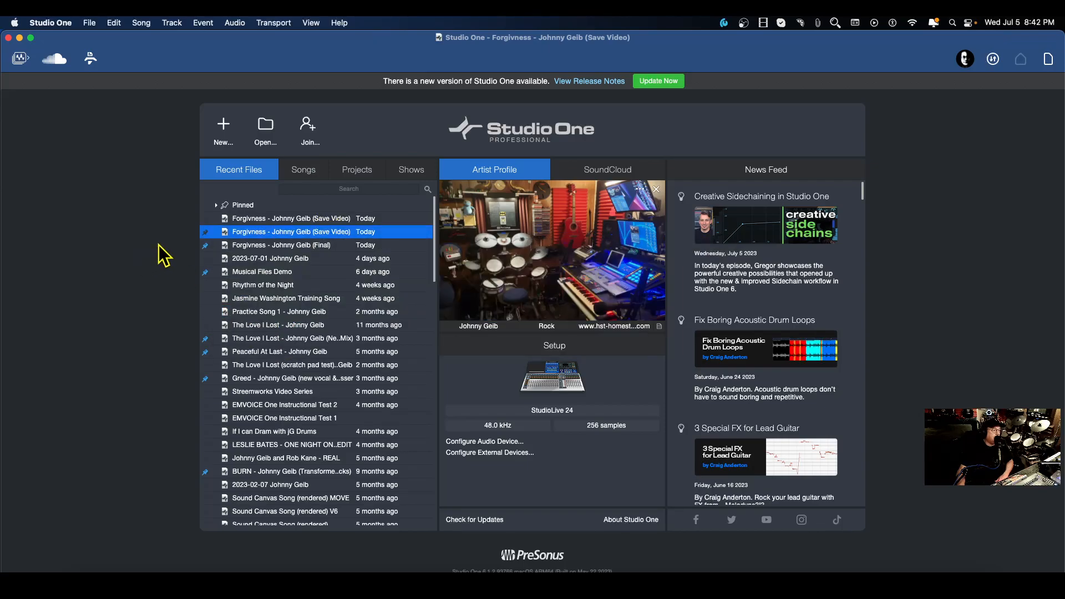
{"action": "right_click", "coordinate": [308, 220]}
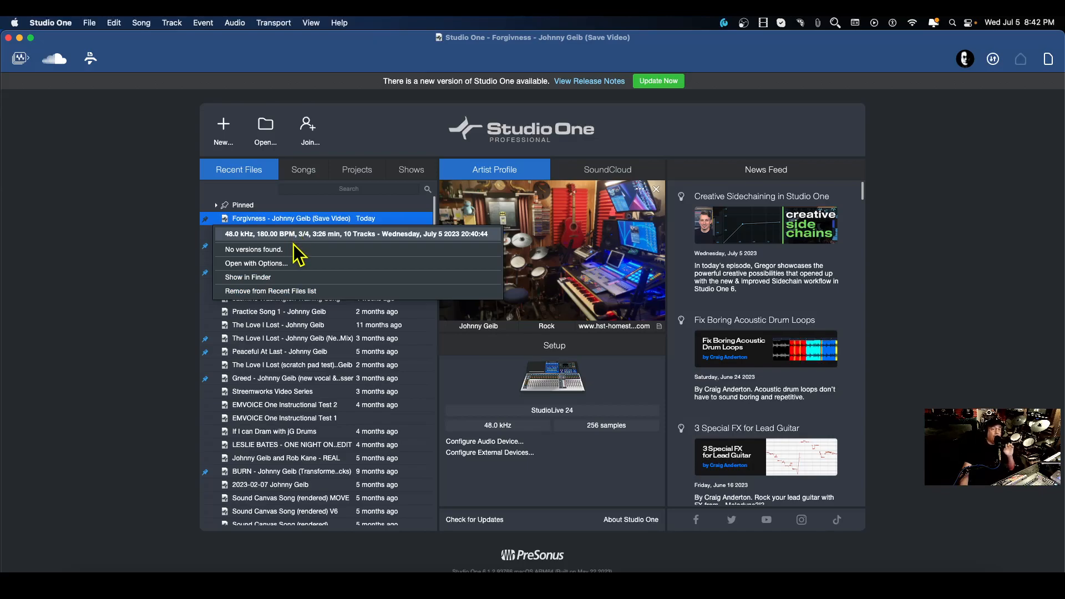
{"action": "left_click", "coordinate": [186, 231]}
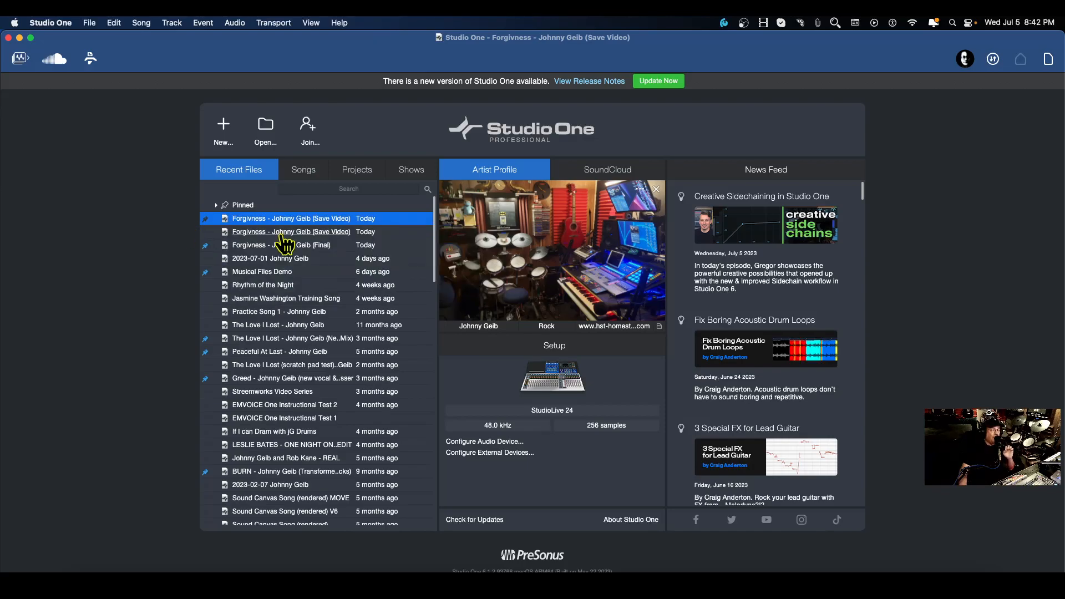
{"action": "right_click", "coordinate": [323, 234]}
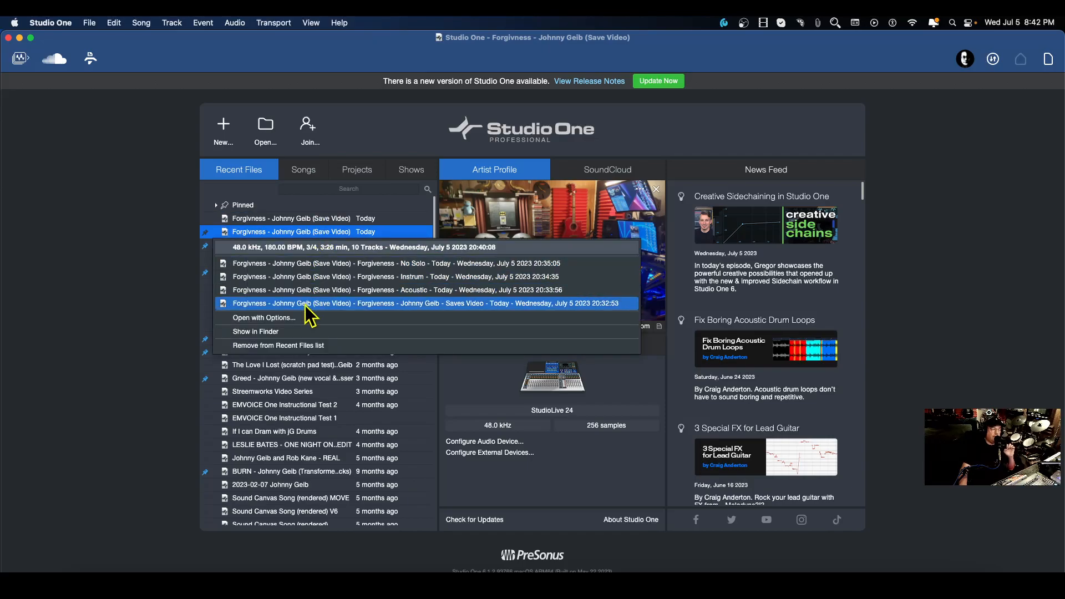
{"action": "left_click", "coordinate": [131, 238]}
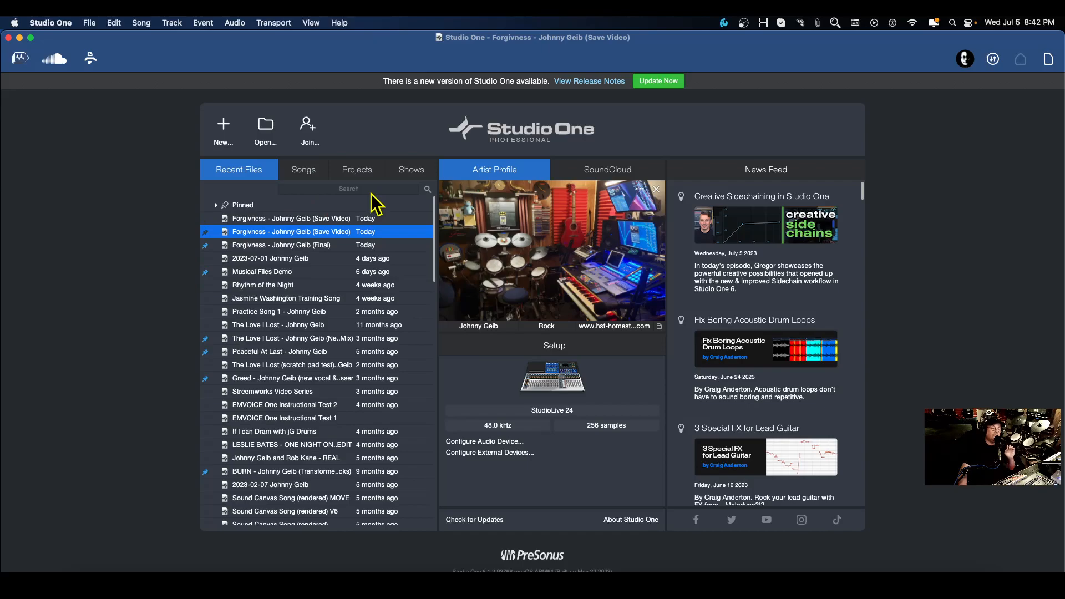
Open the Forgiveness (Save Video) song stored in the ZIP FILE folder from the recent files list.
{"action": "right_click", "coordinate": [317, 220]}
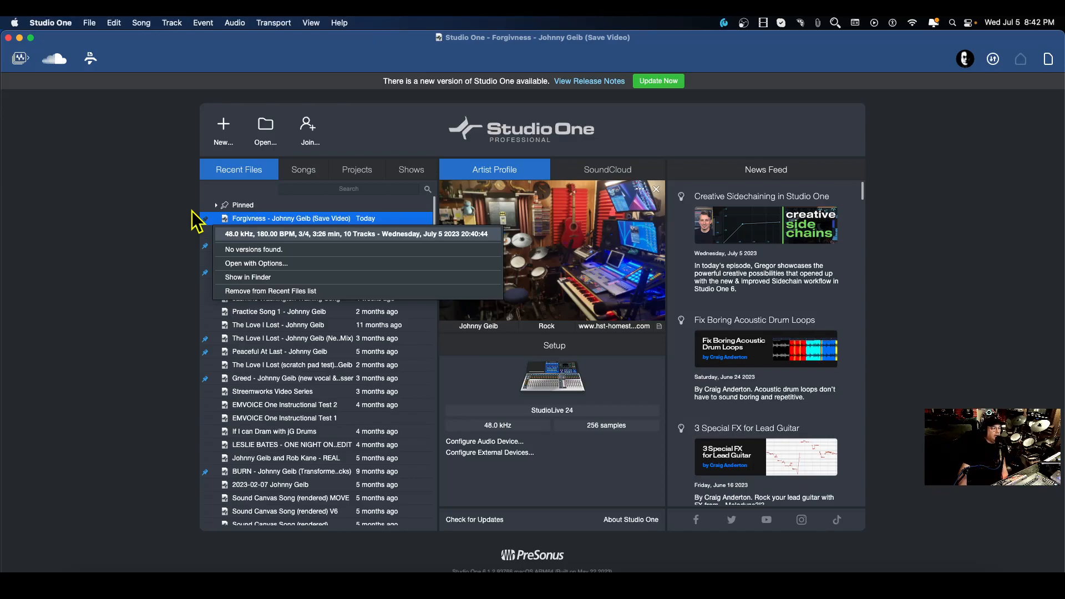
{"action": "left_click", "coordinate": [161, 195]}
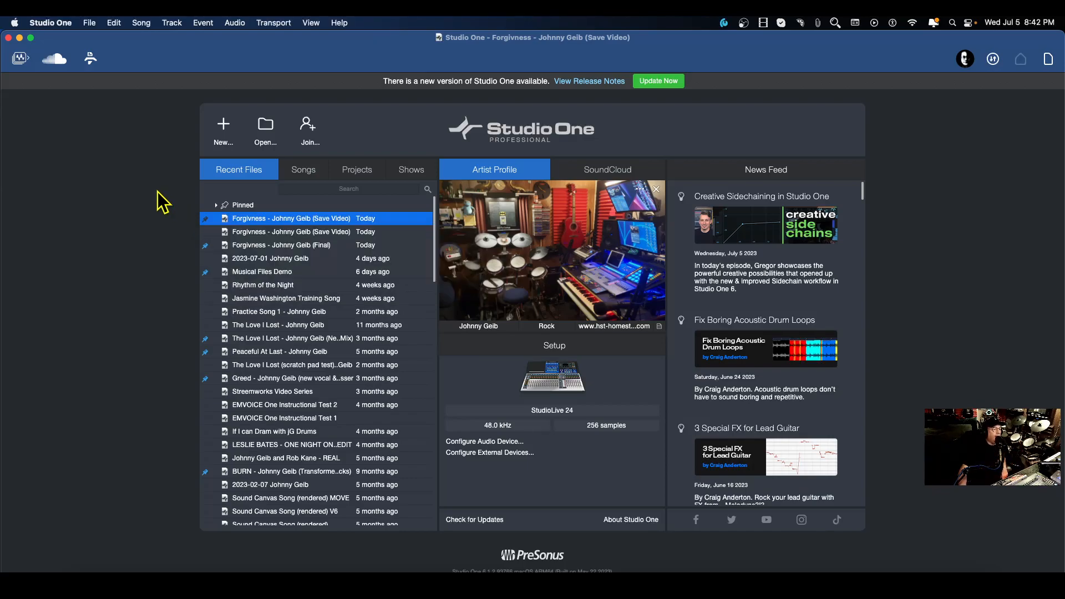
{"action": "double_click", "coordinate": [313, 220]}
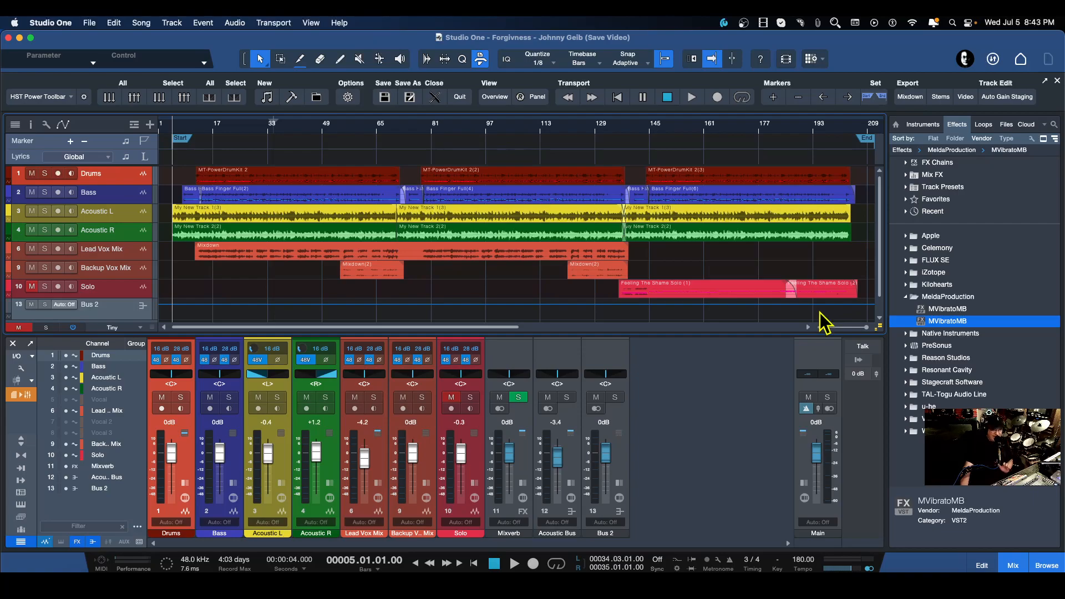
Expand the mixer to show the inserts and the scenes recall options panel.
{"action": "scroll", "coordinate": [820, 314], "scroll_direction": "right", "scroll_amount": 1}
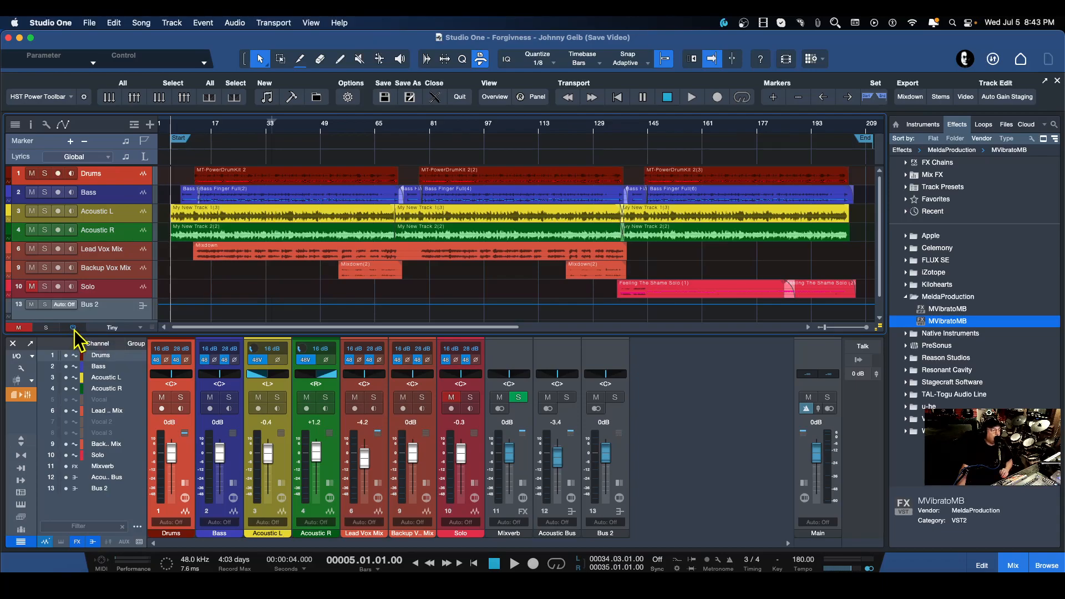
{"action": "left_click", "coordinate": [22, 441]}
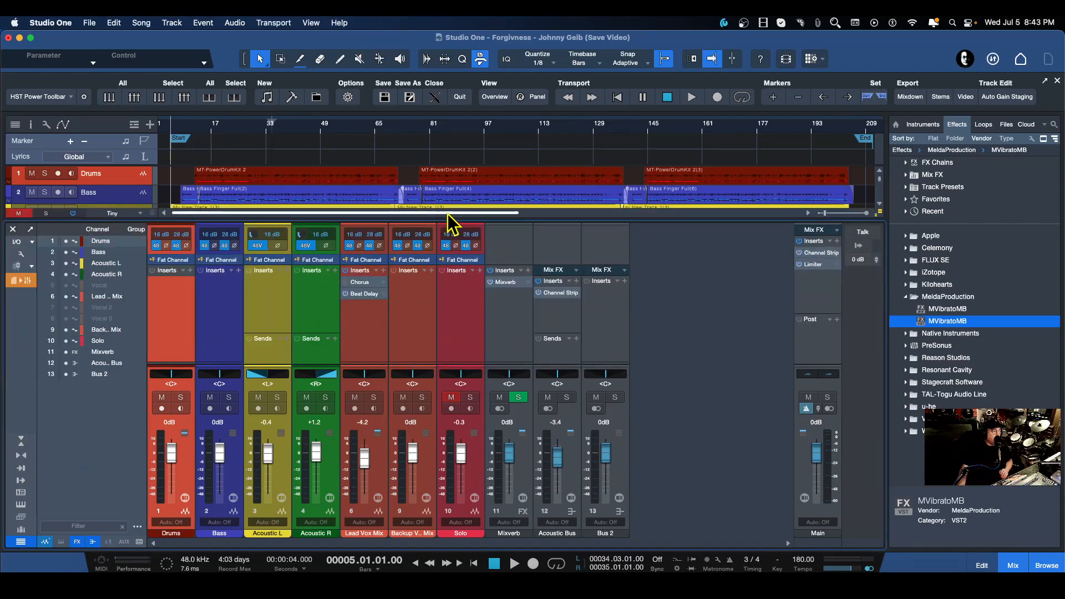
{"action": "left_click", "coordinate": [21, 517]}
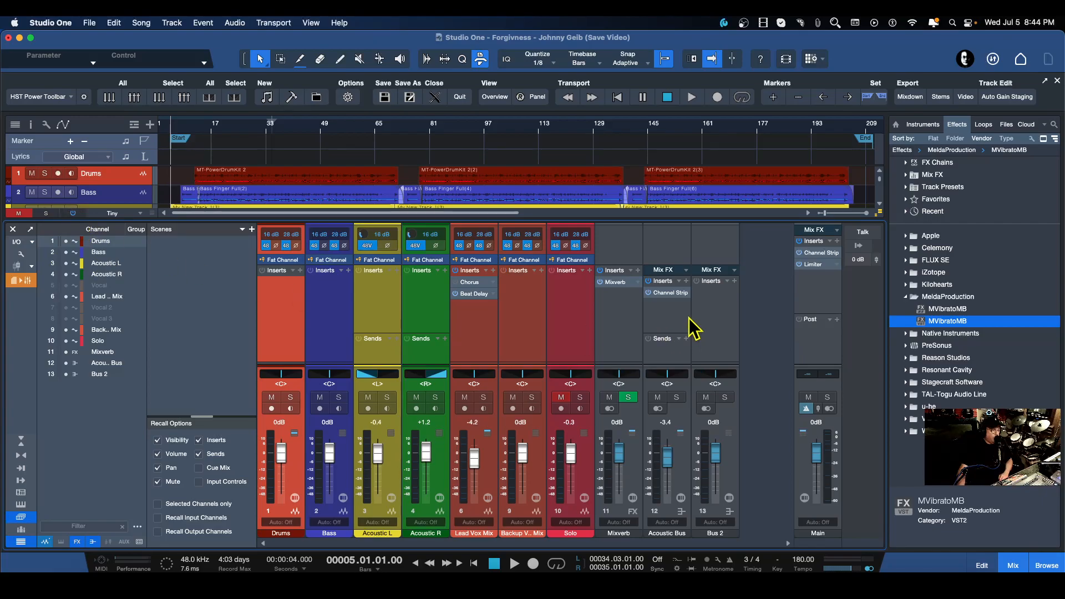
{"action": "left_click", "coordinate": [74, 213]}
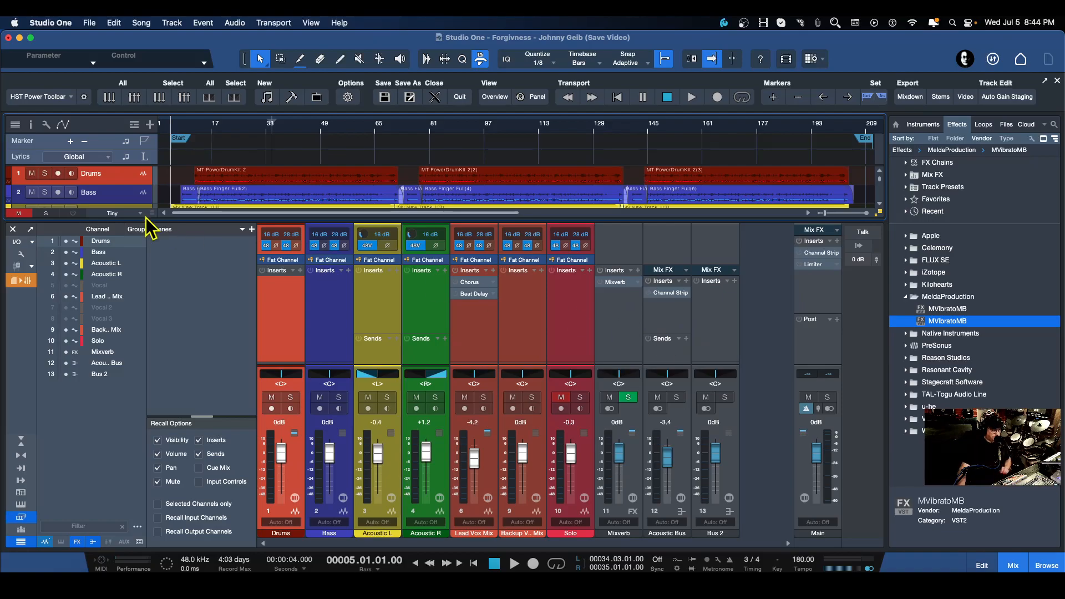
{"action": "left_click", "coordinate": [75, 214]}
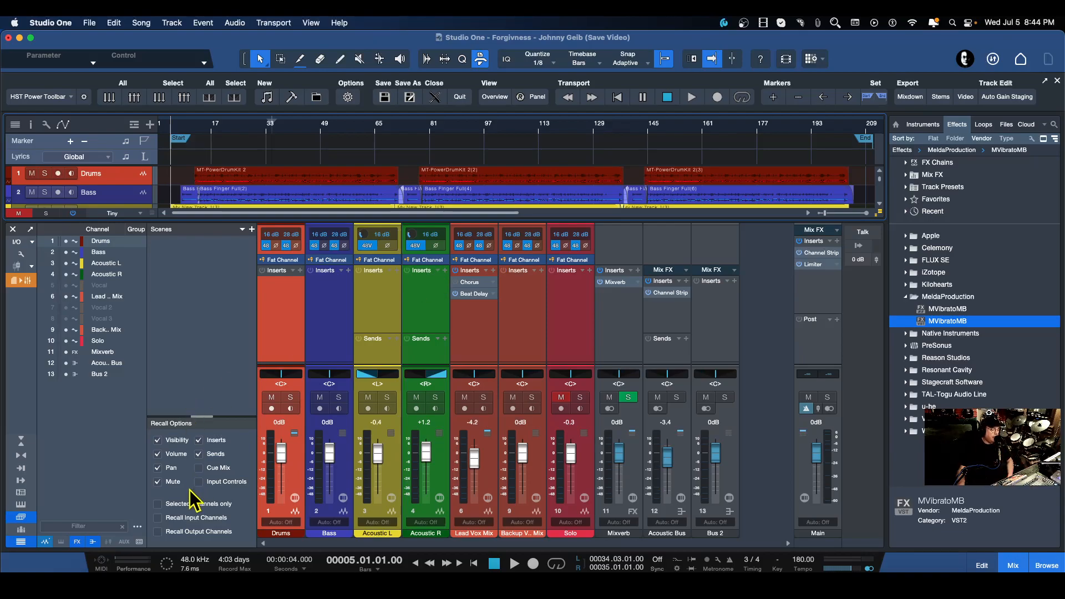
Open the Performance Monitor, reposition it, and toggle Show Devices off and back on.
{"action": "left_click", "coordinate": [127, 565]}
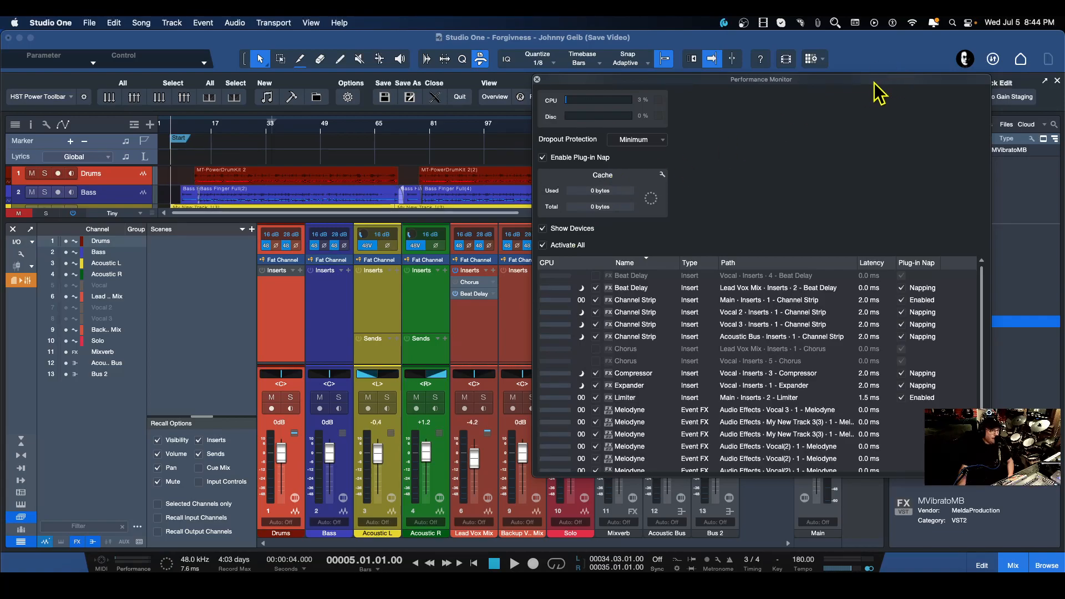
{"action": "left_click_drag", "start_coordinate": [874, 83], "coordinate": [666, 86]}
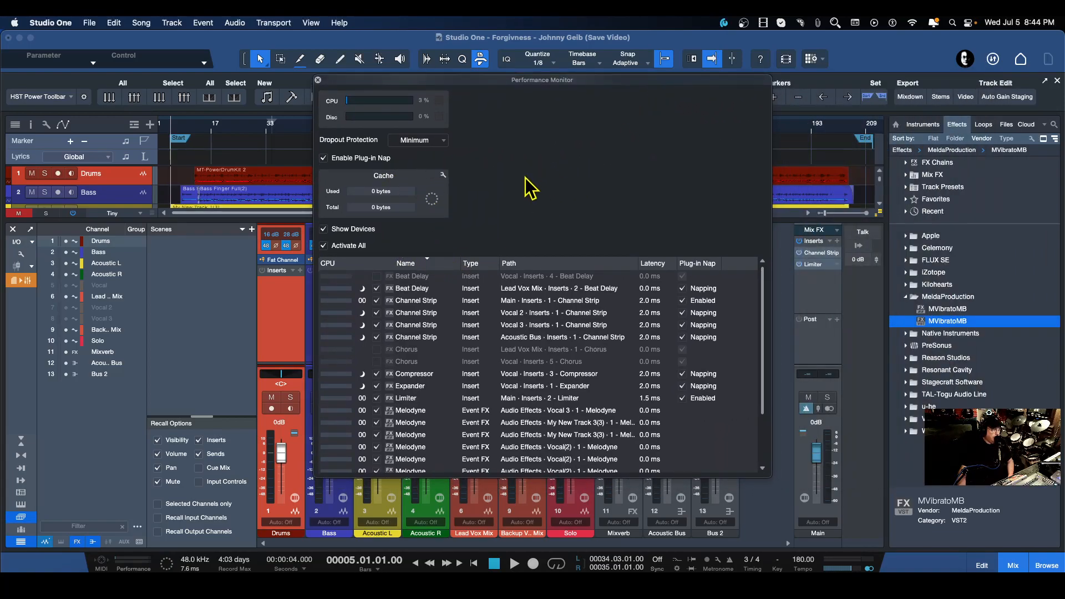
{"action": "left_click", "coordinate": [324, 229]}
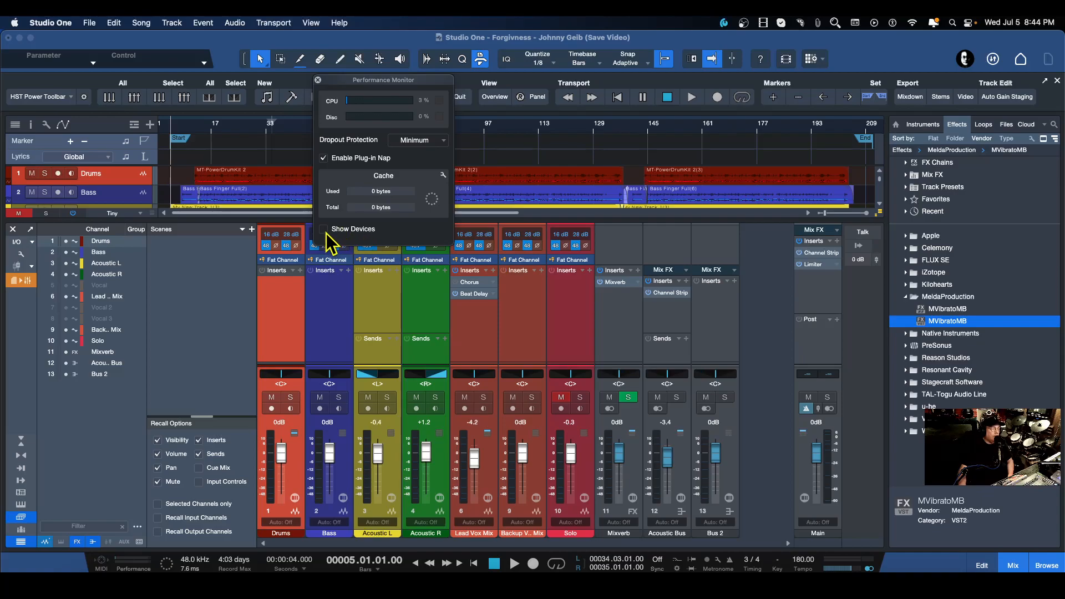
{"action": "left_click", "coordinate": [325, 230]}
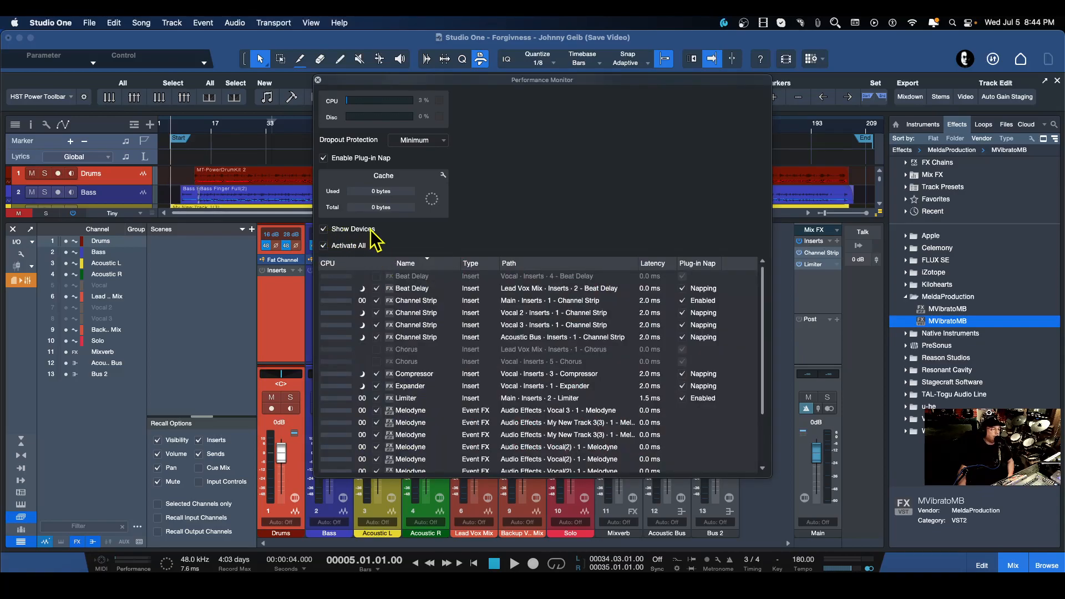
Deactivate all plug-ins in the Performance Monitor, reactivate them, and close the monitor.
{"action": "scroll", "coordinate": [435, 304], "scroll_direction": "down", "scroll_amount": 4}
{"action": "scroll", "coordinate": [438, 328], "scroll_direction": "up", "scroll_amount": 4}
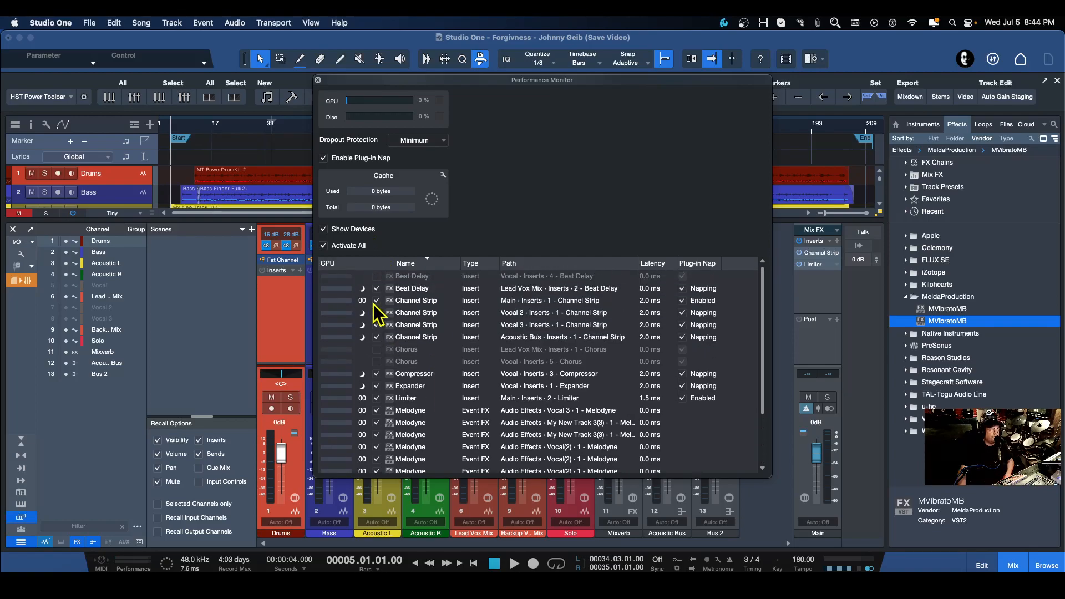
{"action": "left_click", "coordinate": [323, 246]}
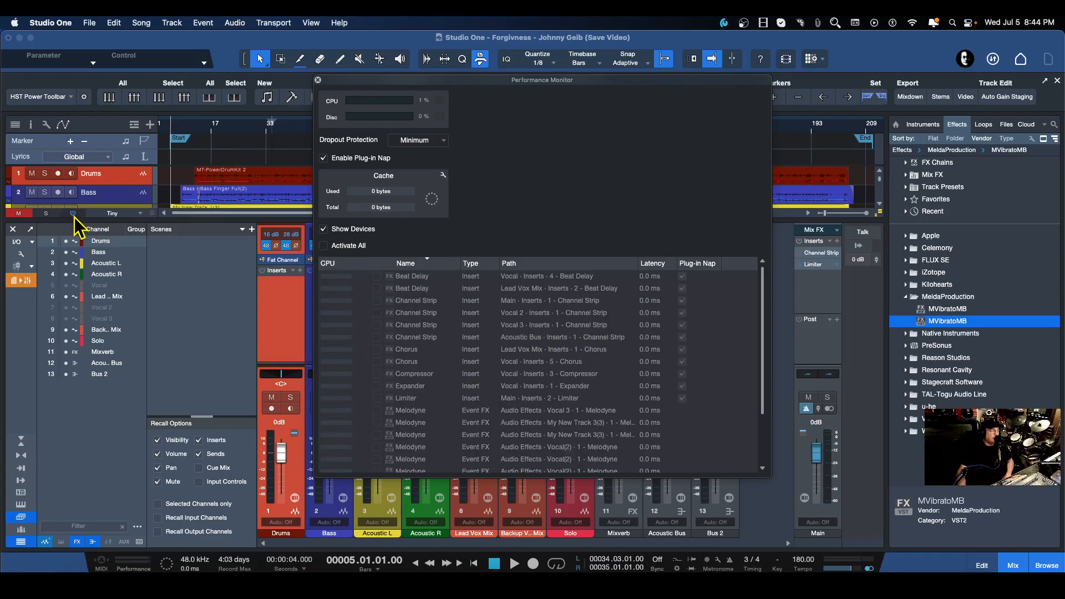
{"action": "scroll", "coordinate": [468, 335], "scroll_direction": "down", "scroll_amount": 3}
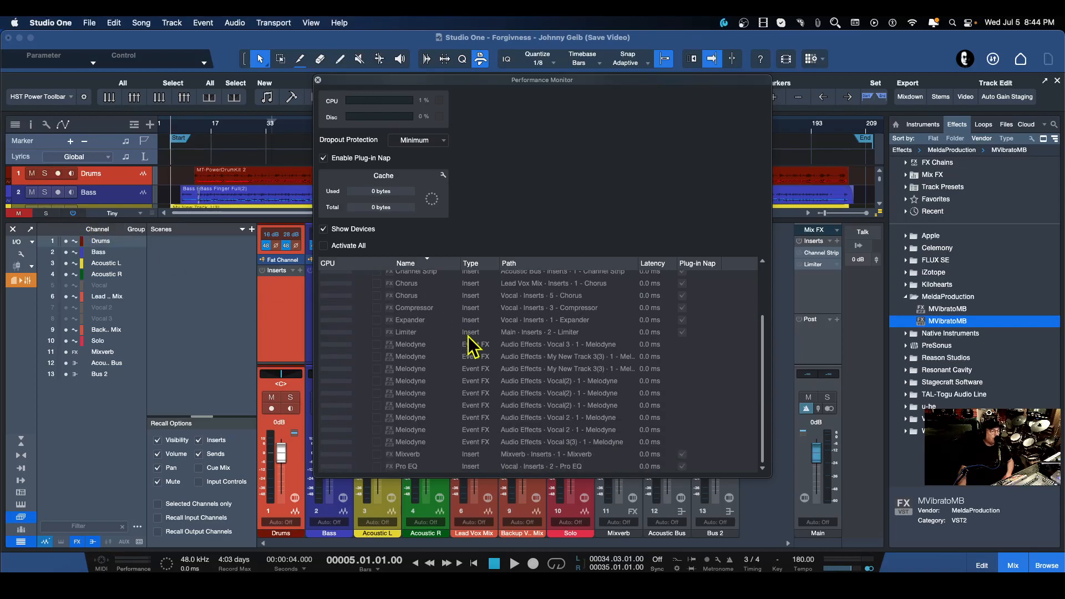
{"action": "scroll", "coordinate": [468, 344], "scroll_direction": "up", "scroll_amount": 3}
{"action": "left_click", "coordinate": [323, 246]}
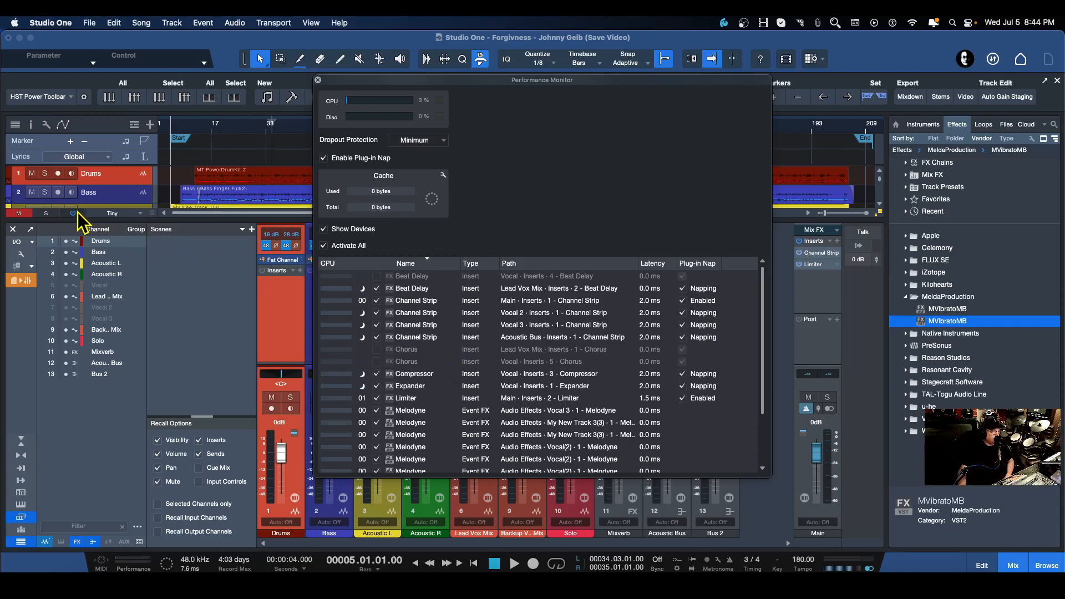
{"action": "left_click", "coordinate": [318, 81]}
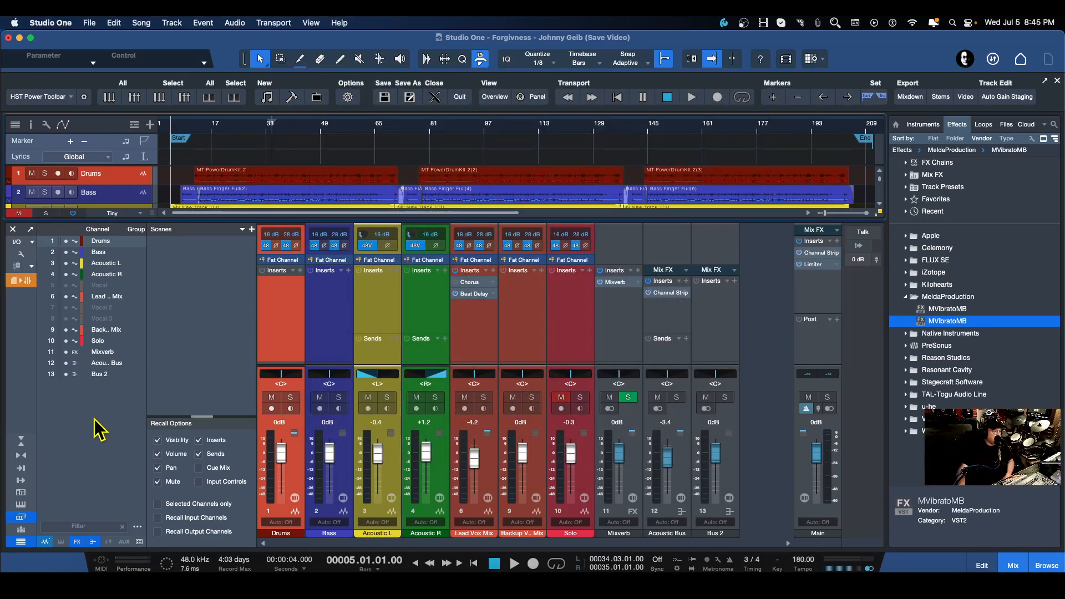
Collapse the mixer's inserts panel.
{"action": "left_click", "coordinate": [21, 441]}
{"action": "scroll", "coordinate": [410, 253], "scroll_direction": "down", "scroll_amount": 1}
{"action": "scroll", "coordinate": [411, 253], "scroll_direction": "up", "scroll_amount": 1}
{"action": "scroll", "coordinate": [411, 250], "scroll_direction": "down", "scroll_amount": 1}
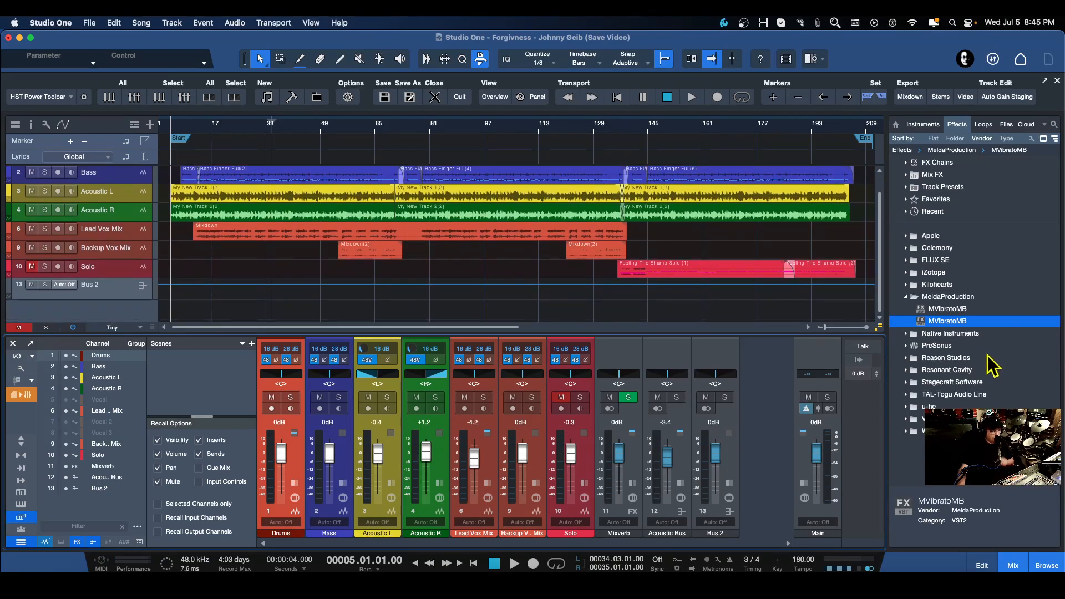
Add an Impact instrument track by bringing Impact from the Instruments browser into the song.
{"action": "left_click", "coordinate": [923, 124]}
{"action": "mouse_move", "coordinate": [941, 332]}
{"action": "left_click_drag", "start_coordinate": [920, 374], "coordinate": [388, 311]}
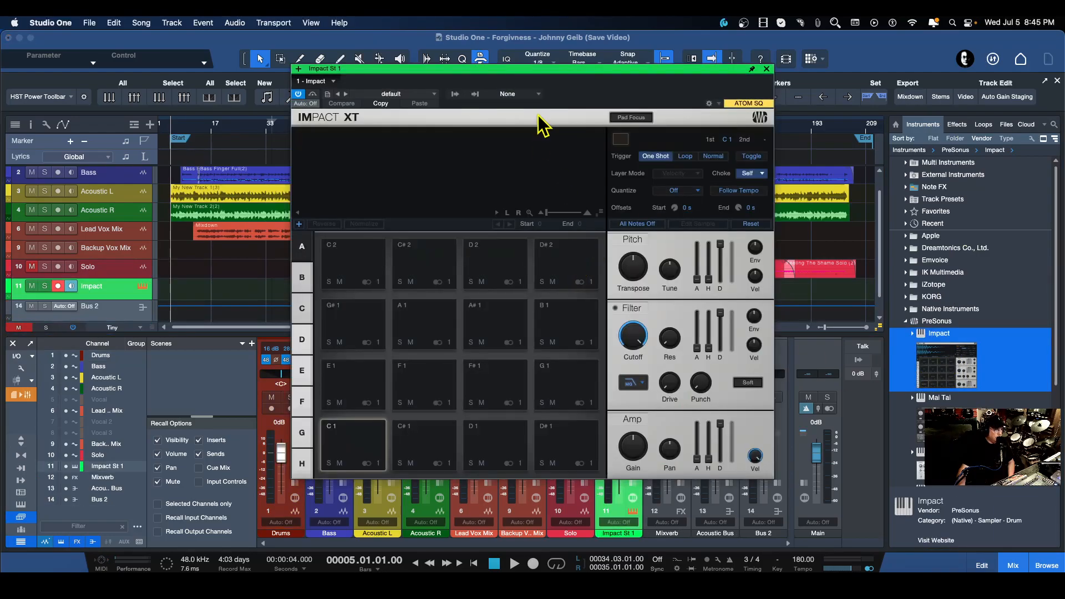
Load the 60s a GoGo kit preset in Impact and close the plug-in window.
{"action": "left_click", "coordinate": [408, 95]}
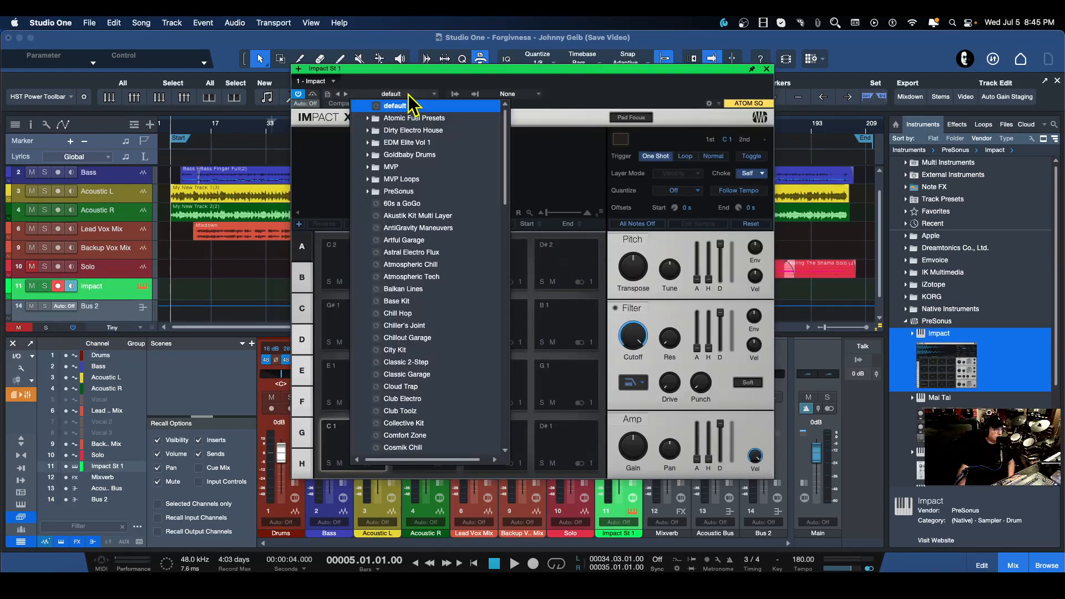
{"action": "left_click", "coordinate": [402, 203]}
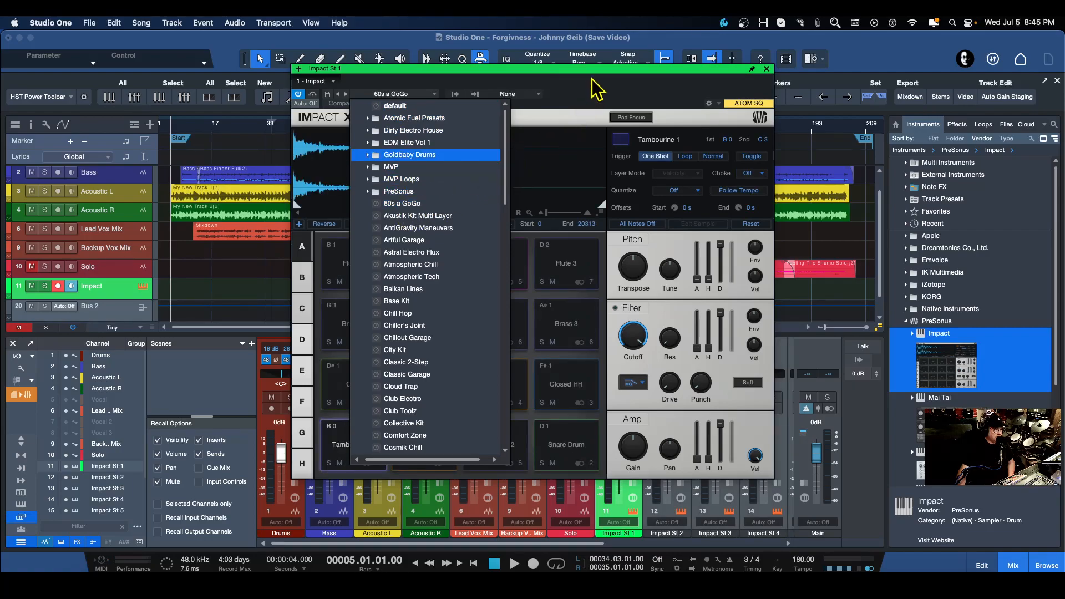
{"action": "left_click", "coordinate": [605, 74]}
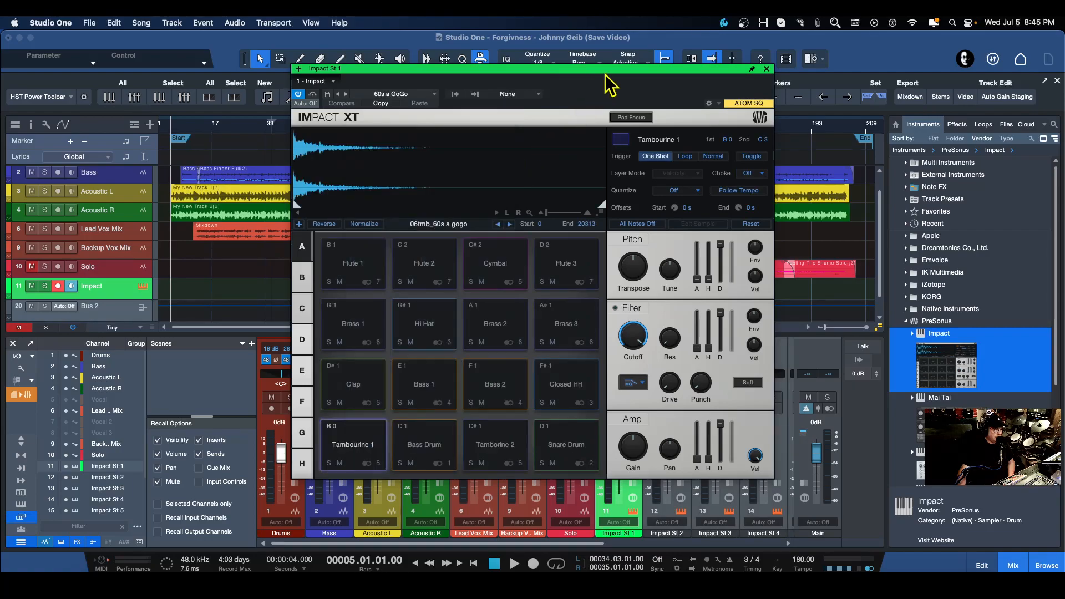
{"action": "left_click", "coordinate": [766, 69]}
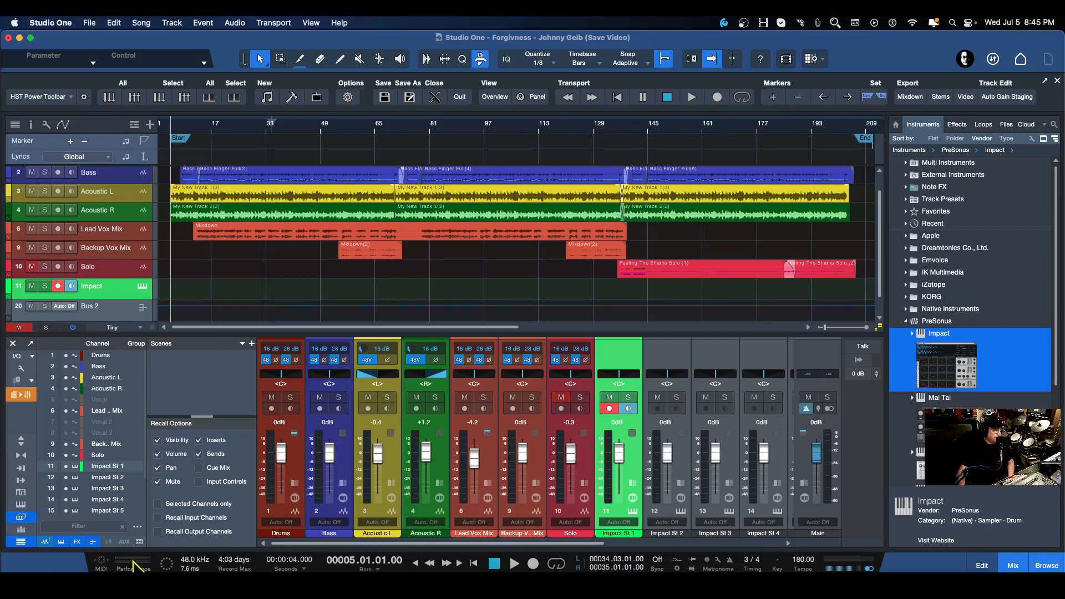
Open the Performance Monitor and deactivate all plug-ins with Activate All.
{"action": "left_click", "coordinate": [133, 565]}
{"action": "scroll", "coordinate": [382, 346], "scroll_direction": "down", "scroll_amount": 2}
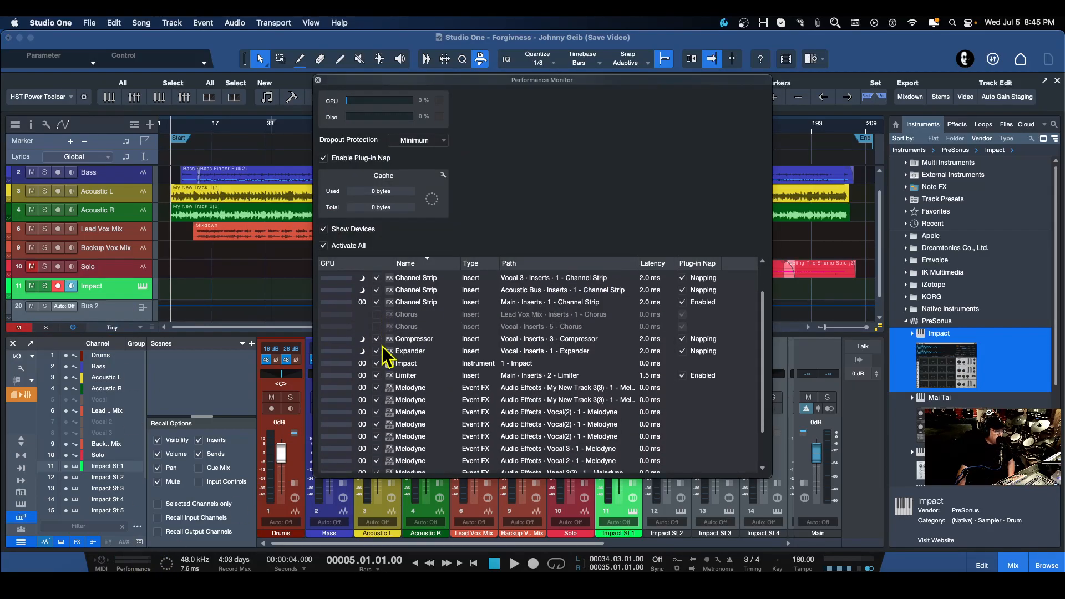
{"action": "left_click", "coordinate": [324, 246]}
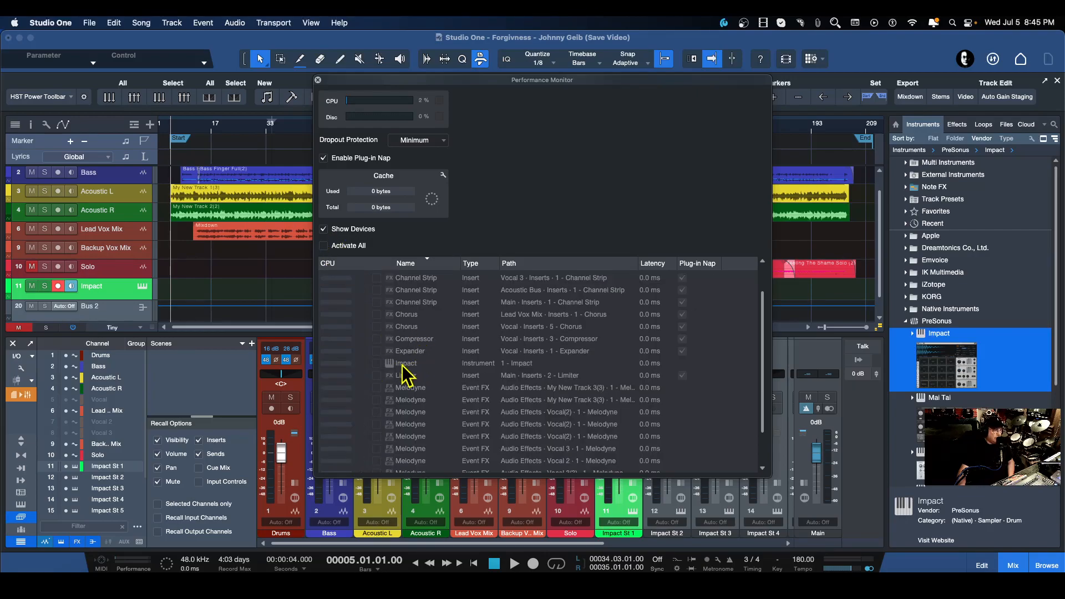
Toggle all plug-ins off and on with Activate All in the Performance Monitor, finishing with everything activated.
{"action": "left_click", "coordinate": [324, 246]}
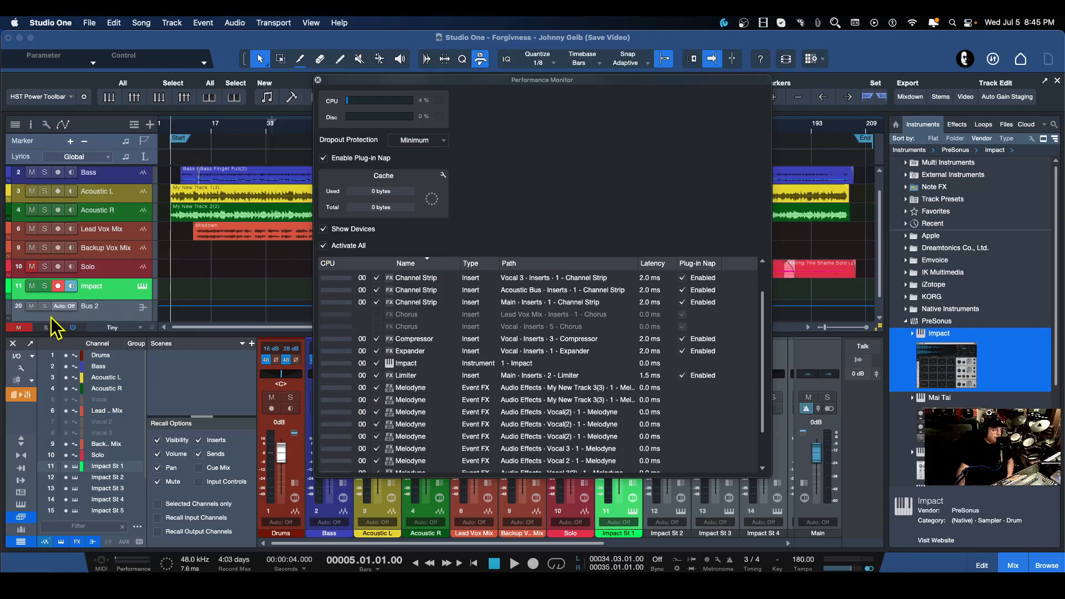
{"action": "left_click", "coordinate": [72, 328]}
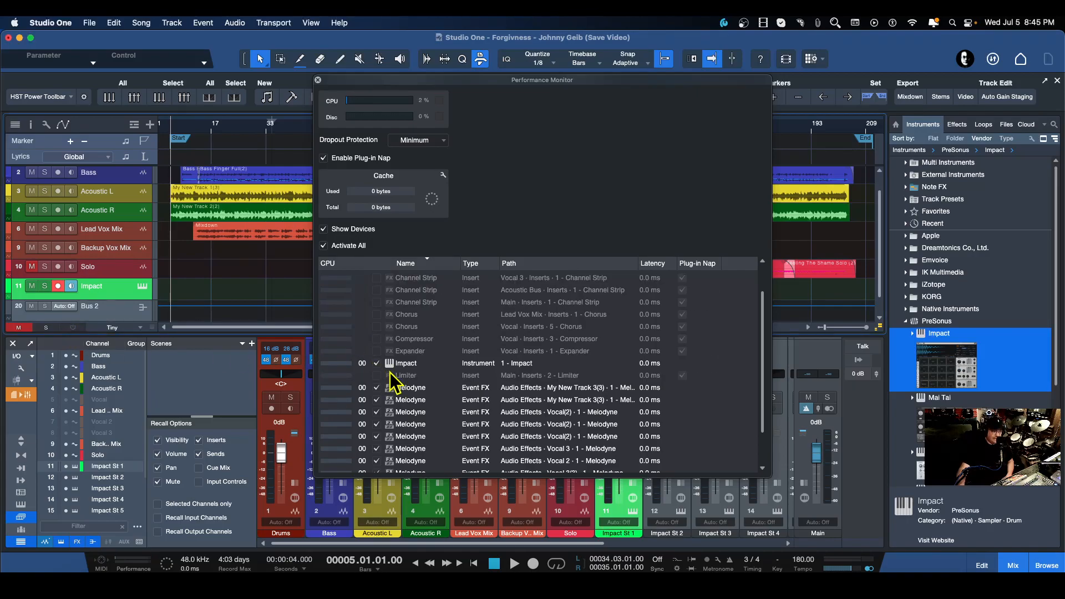
{"action": "scroll", "coordinate": [482, 400], "scroll_direction": "down", "scroll_amount": 3}
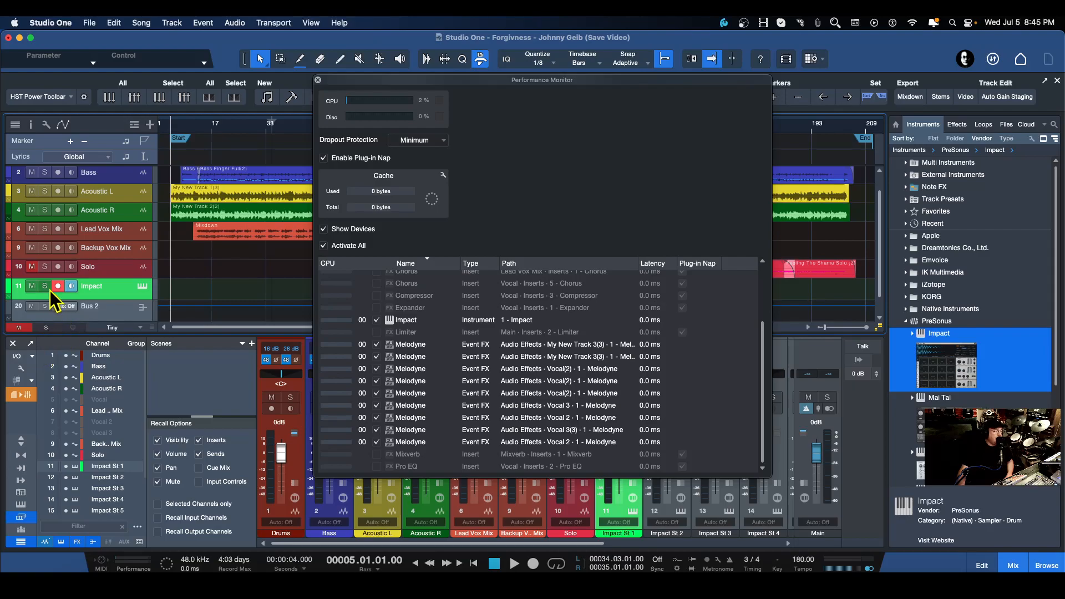
{"action": "left_click", "coordinate": [76, 328]}
{"action": "scroll", "coordinate": [567, 336], "scroll_direction": "up", "scroll_amount": 3}
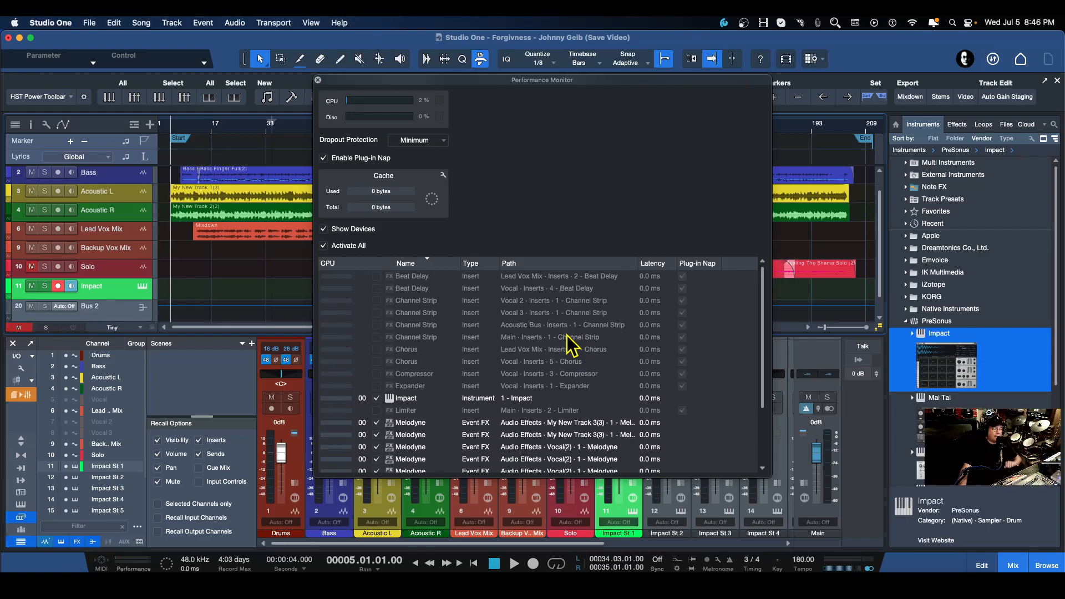
{"action": "left_click", "coordinate": [72, 328]}
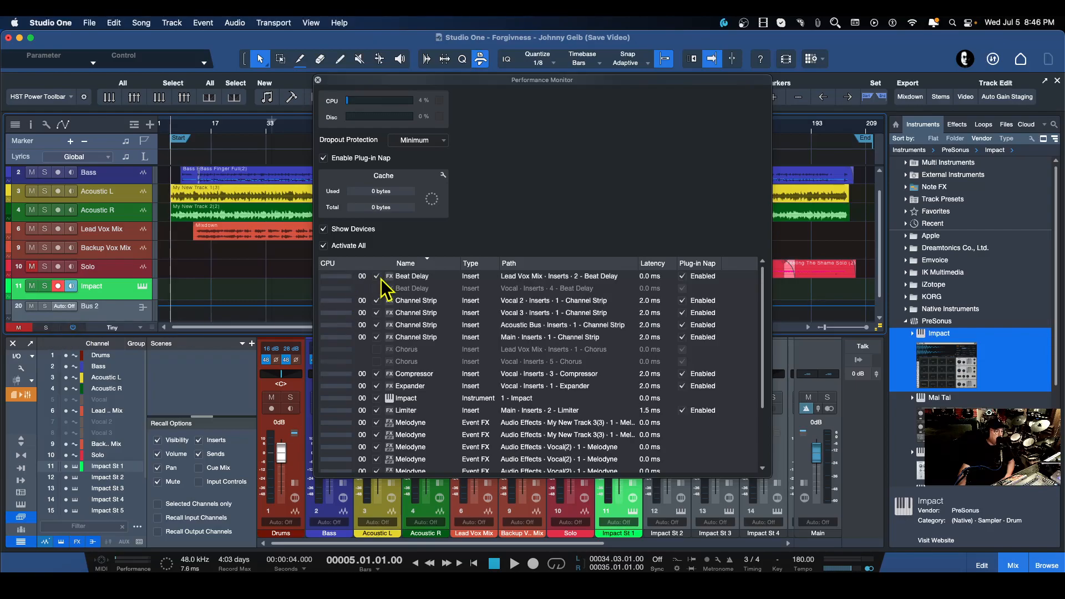
{"action": "left_click", "coordinate": [323, 245]}
{"action": "scroll", "coordinate": [527, 361], "scroll_direction": "down", "scroll_amount": 3}
{"action": "scroll", "coordinate": [529, 369], "scroll_direction": "down", "scroll_amount": 2}
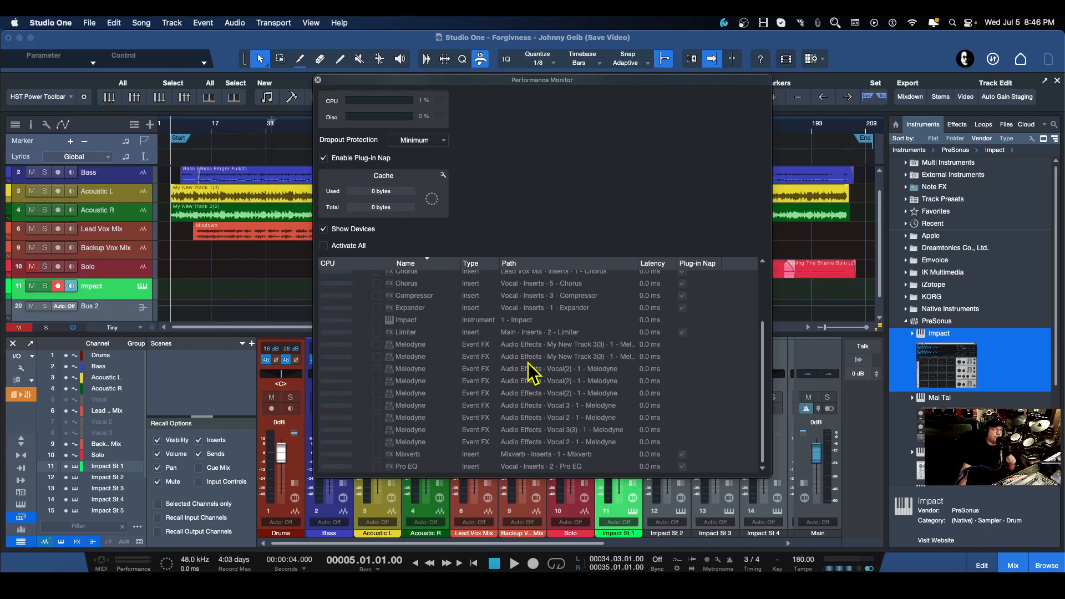
{"action": "left_click", "coordinate": [323, 246]}
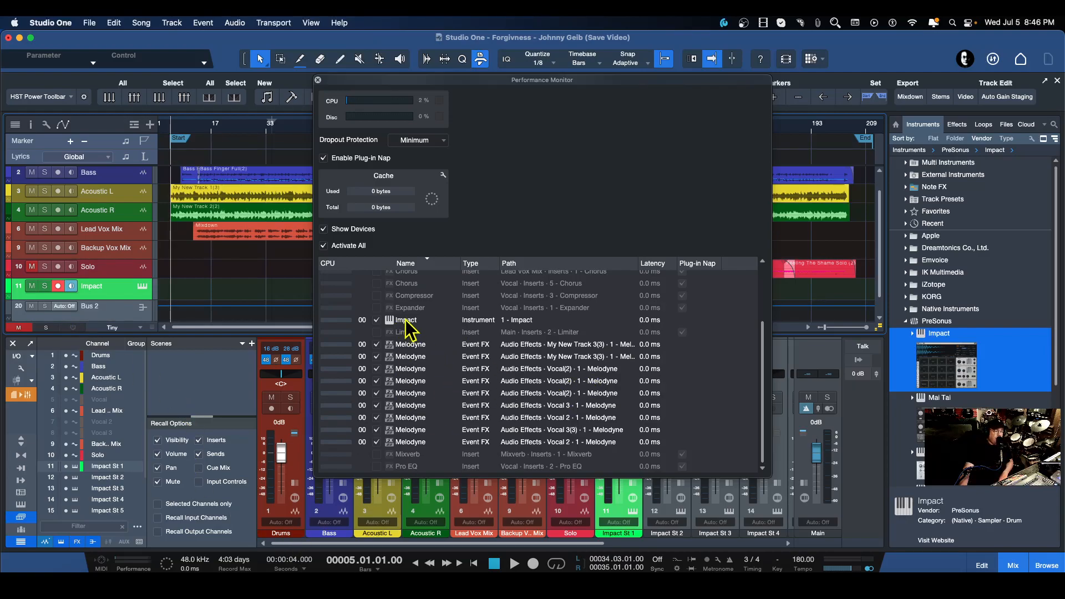
{"action": "left_click", "coordinate": [73, 328]}
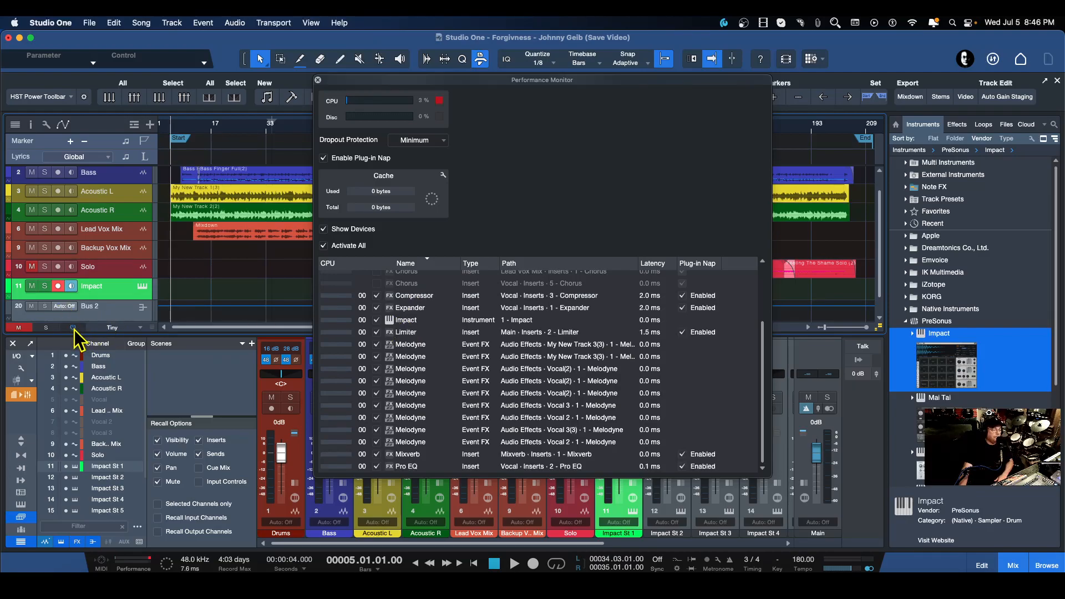
{"action": "left_click", "coordinate": [323, 246]}
{"action": "left_click", "coordinate": [324, 246]}
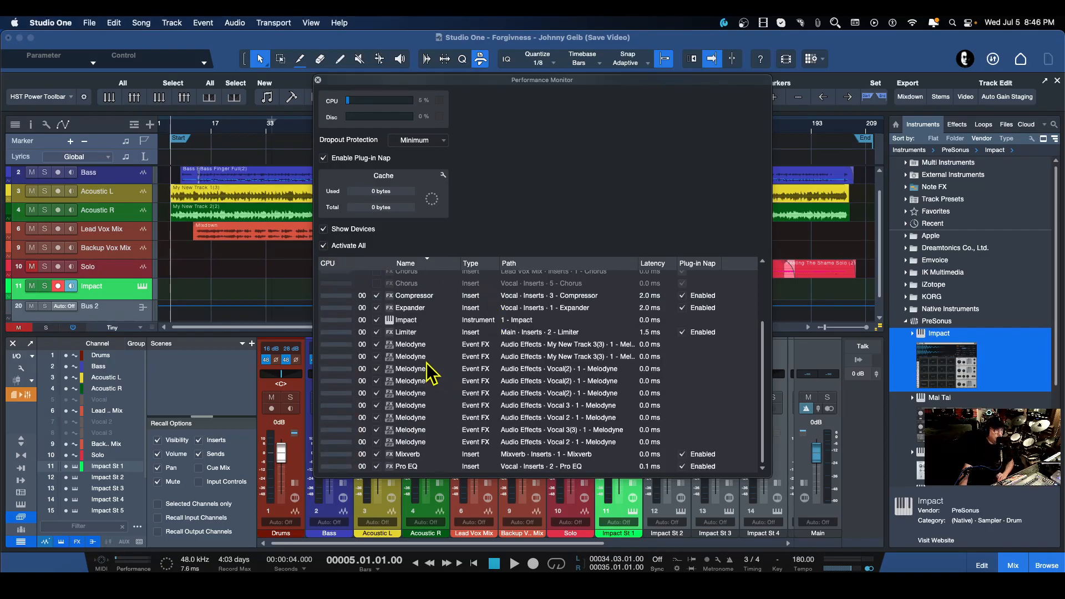
Switch individual plug-ins off and back on with their activation checkboxes, then close the Performance Monitor.
{"action": "left_click", "coordinate": [376, 295]}
{"action": "left_click", "coordinate": [376, 308]}
{"action": "left_click_drag", "start_coordinate": [377, 313], "coordinate": [376, 461]}
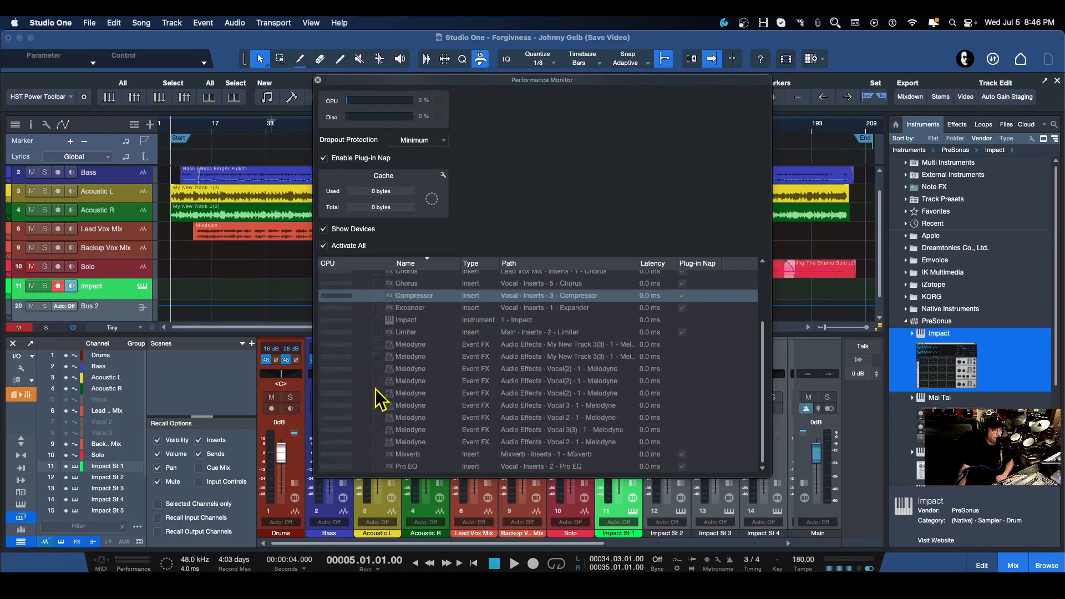
{"action": "left_click_drag", "start_coordinate": [380, 274], "coordinate": [376, 469]}
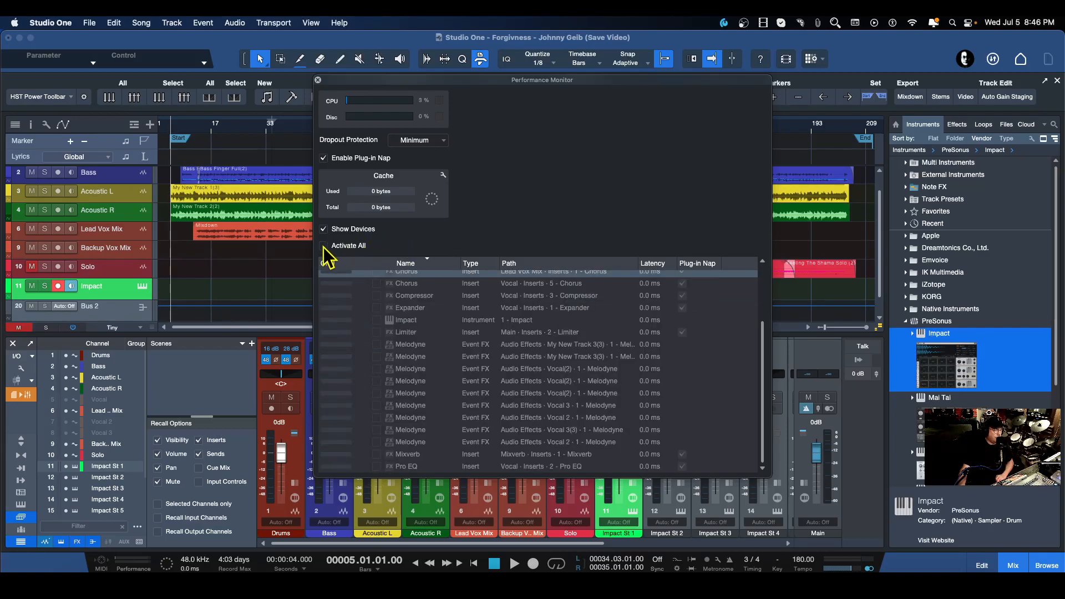
{"action": "scroll", "coordinate": [499, 339], "scroll_direction": "up", "scroll_amount": 3}
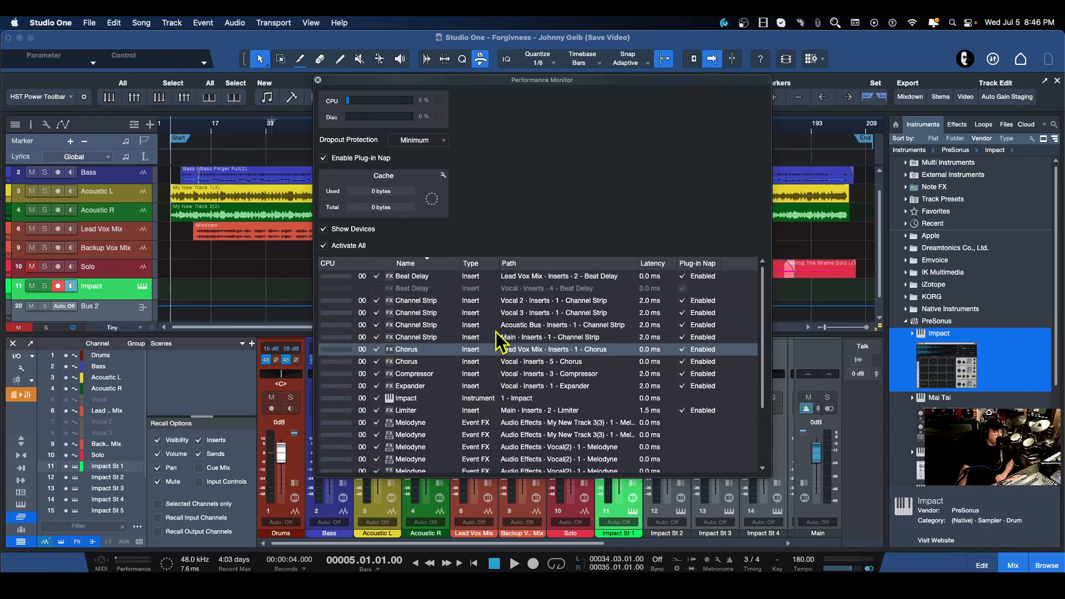
{"action": "left_click", "coordinate": [376, 288]}
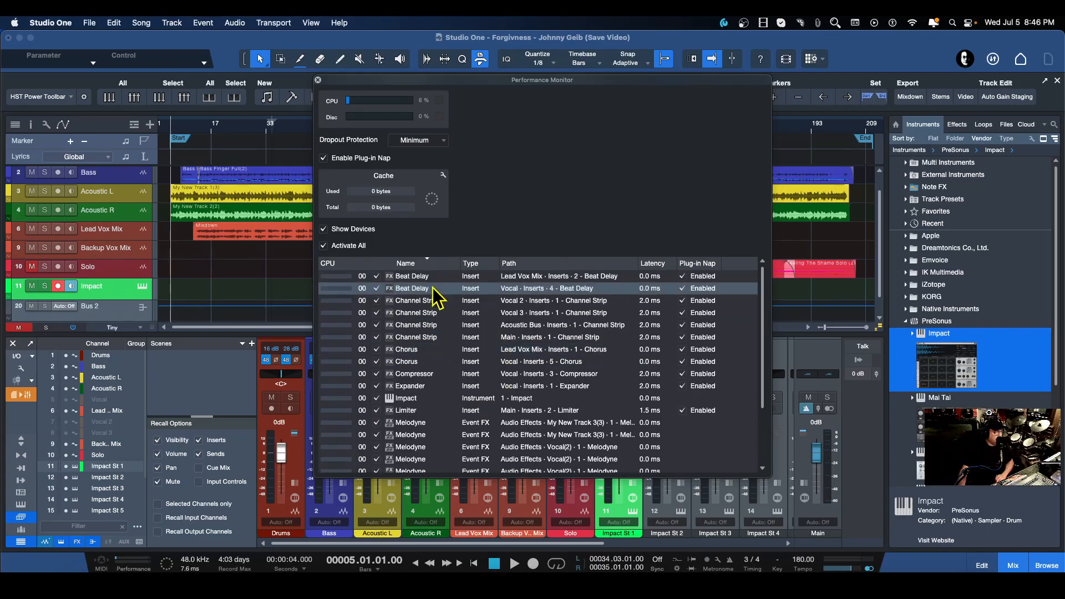
{"action": "scroll", "coordinate": [513, 383], "scroll_direction": "down", "scroll_amount": 3}
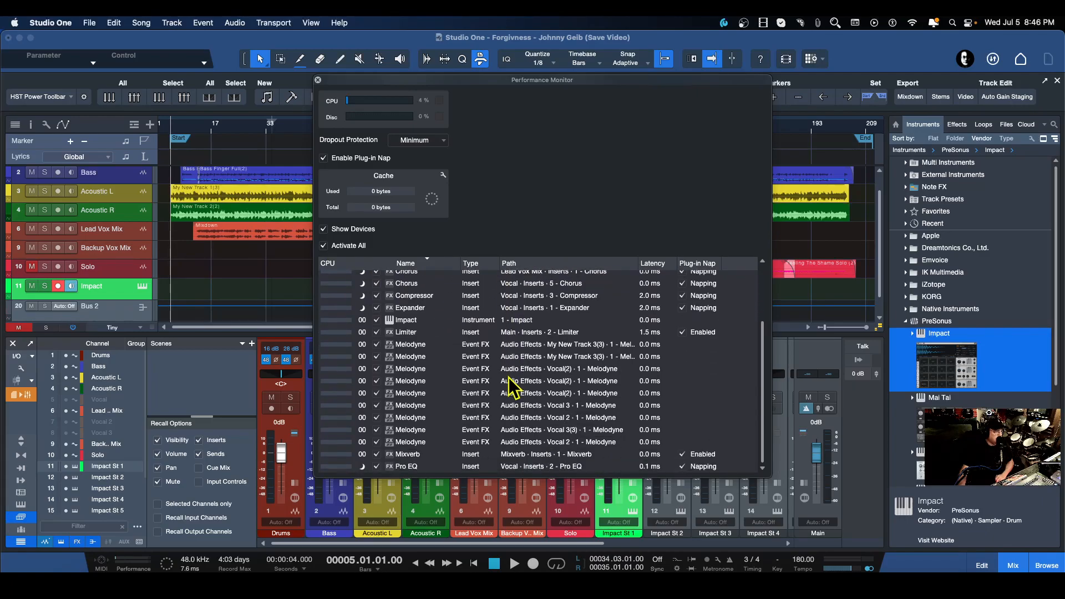
{"action": "scroll", "coordinate": [510, 385], "scroll_direction": "up", "scroll_amount": 3}
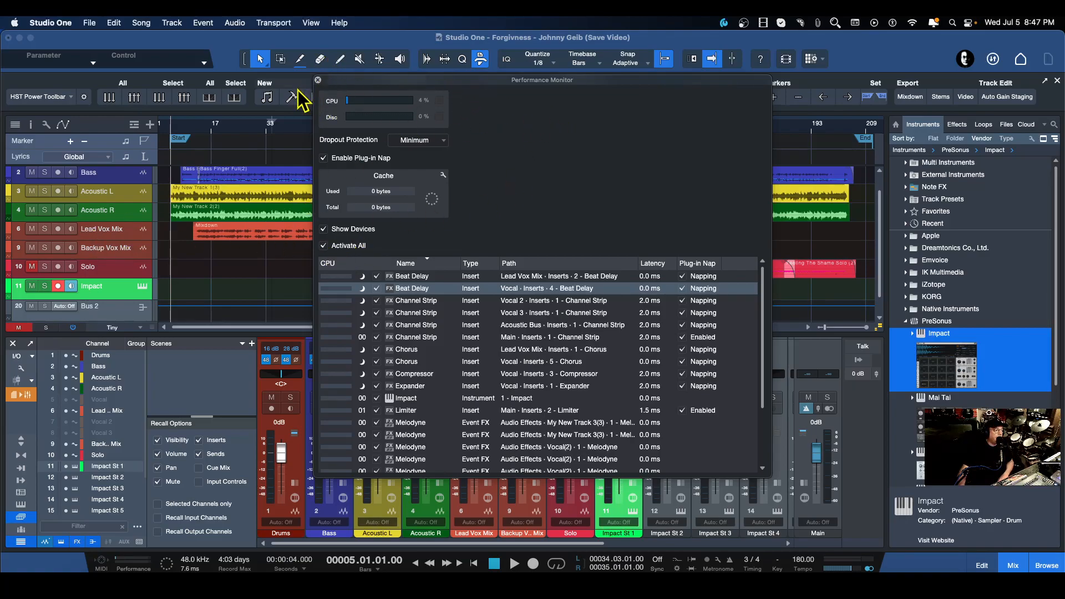
{"action": "left_click", "coordinate": [318, 80]}
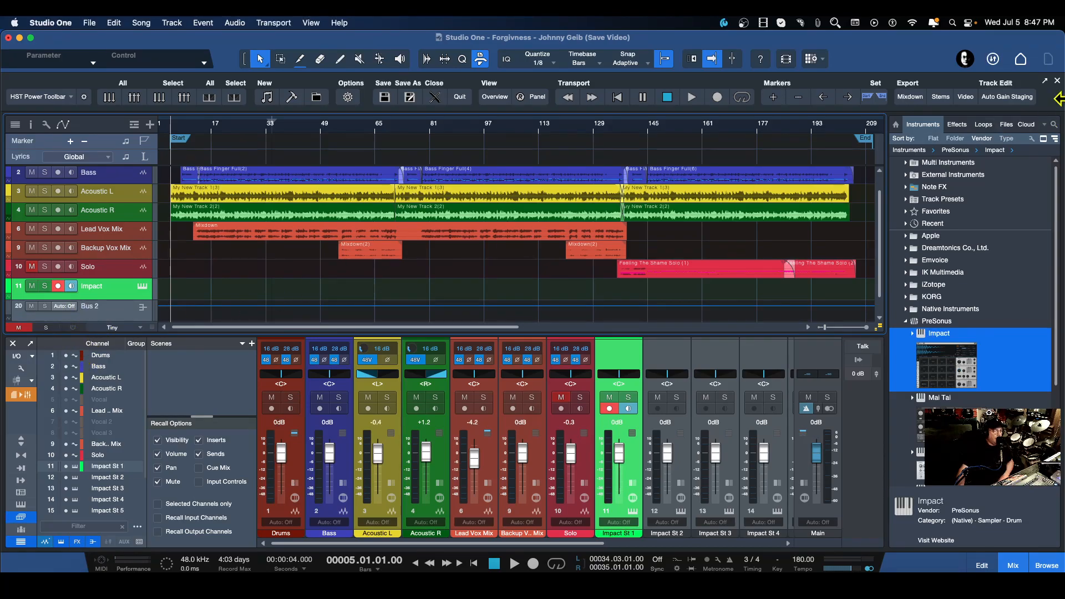
Open the Export Stems dialog from the Song menu and enlarge and reposition it.
{"action": "left_click", "coordinate": [90, 23]}
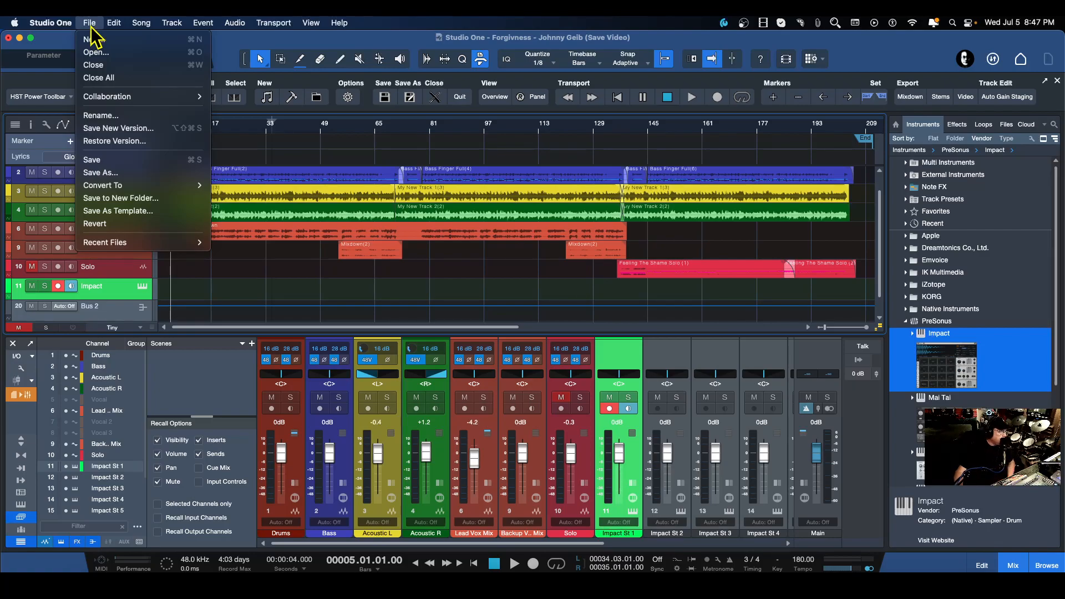
{"action": "mouse_move", "coordinate": [64, 25]}
{"action": "mouse_move", "coordinate": [141, 28]}
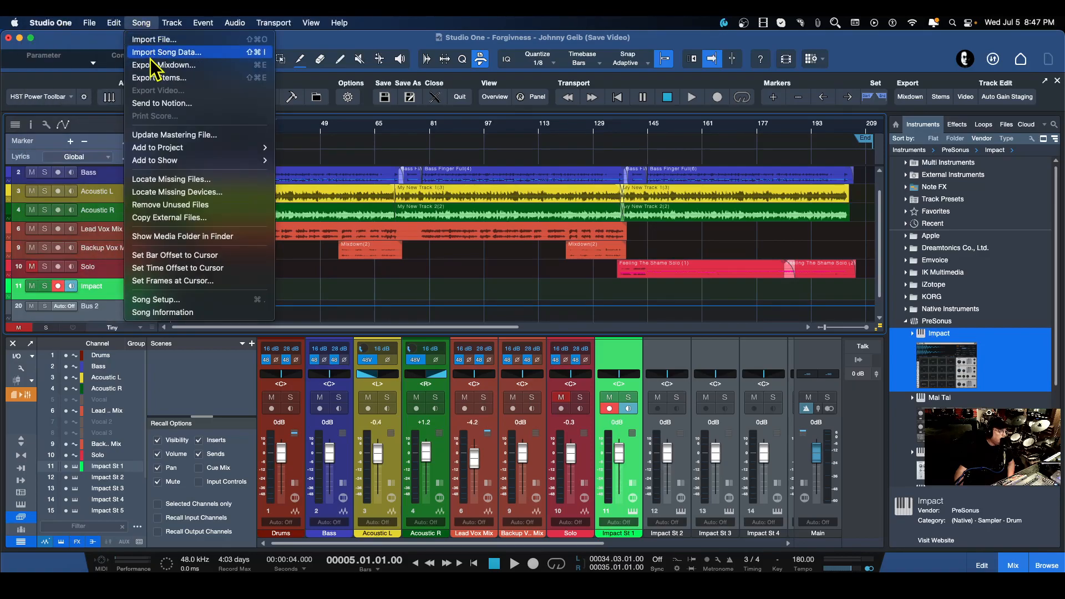
{"action": "left_click", "coordinate": [156, 80]}
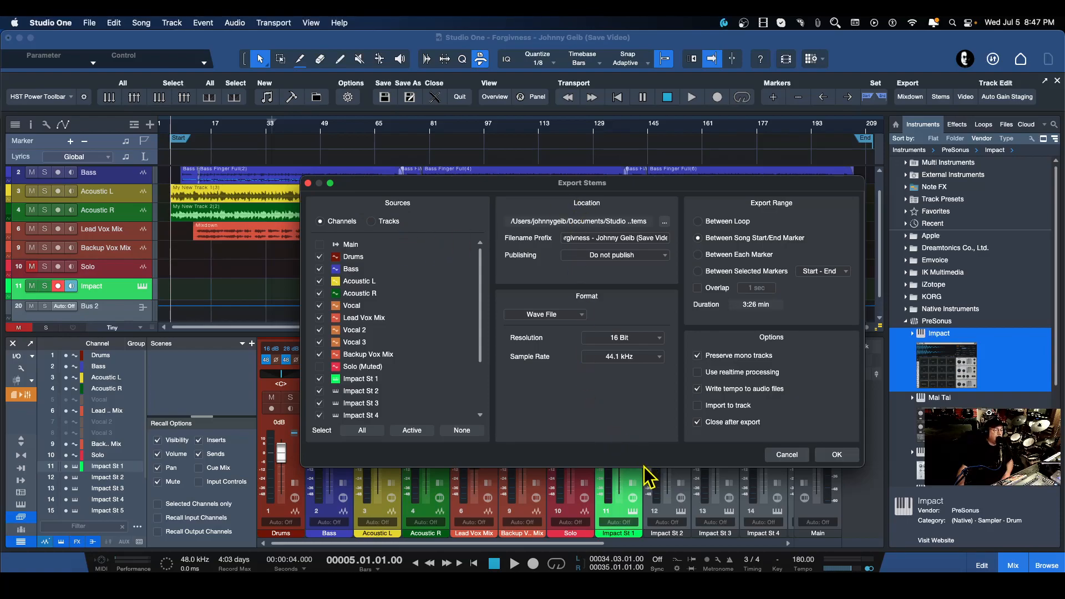
{"action": "left_click_drag", "start_coordinate": [642, 467], "coordinate": [639, 520]}
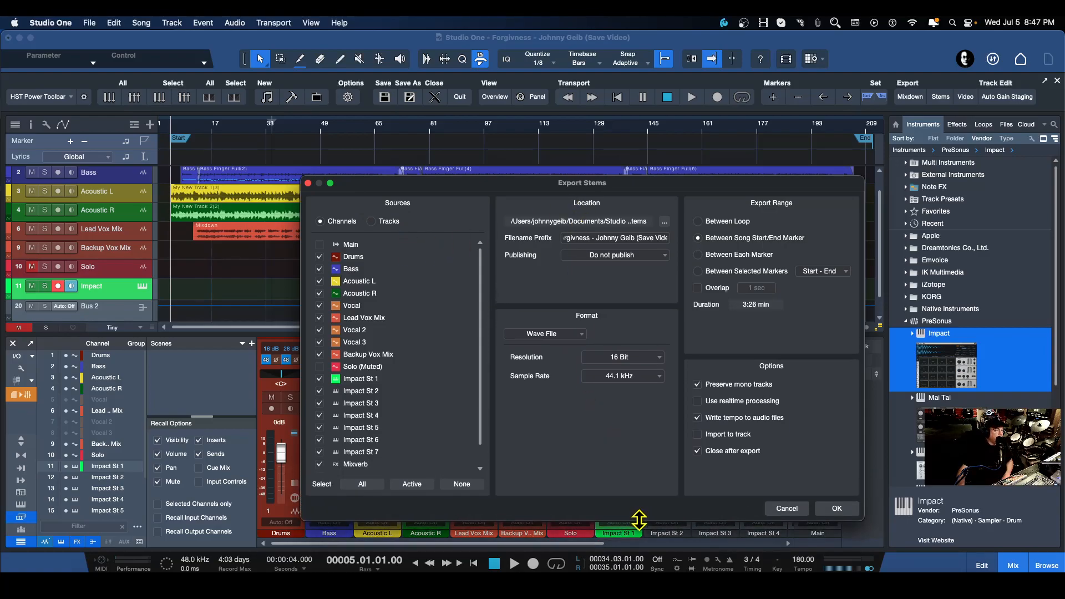
{"action": "left_click_drag", "start_coordinate": [467, 188], "coordinate": [429, 150]}
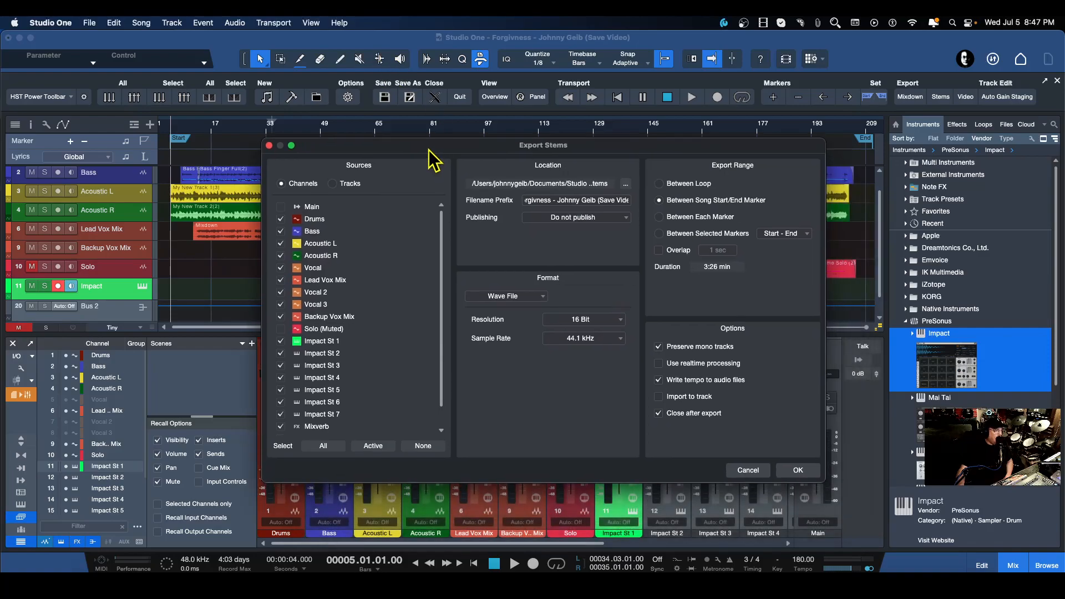
Set the stem sources to Tracks after comparing them with the Channels list.
{"action": "left_click", "coordinate": [332, 183]}
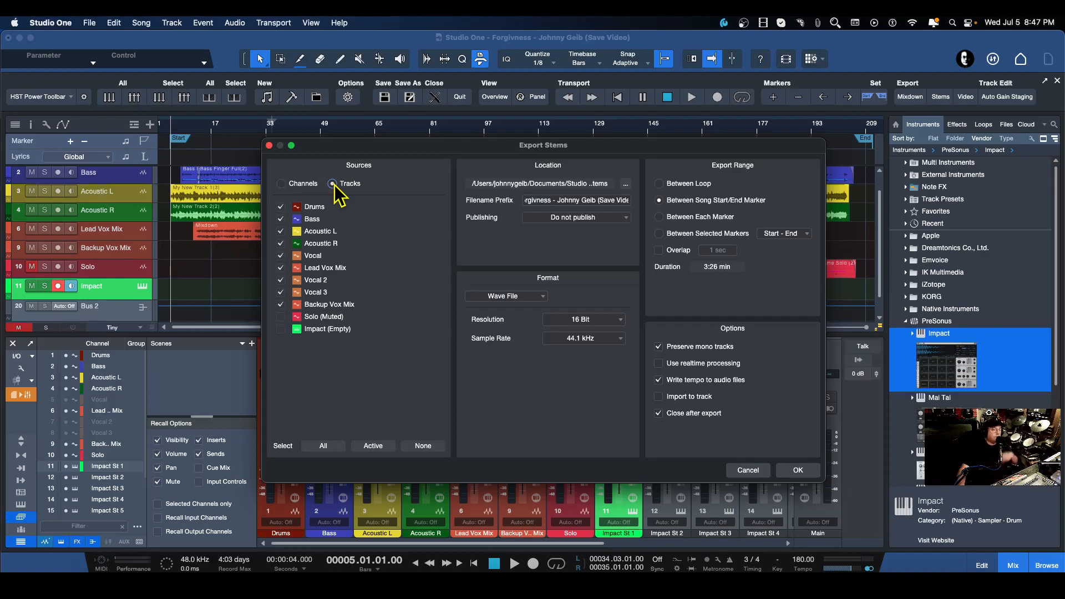
{"action": "left_click", "coordinate": [282, 185]}
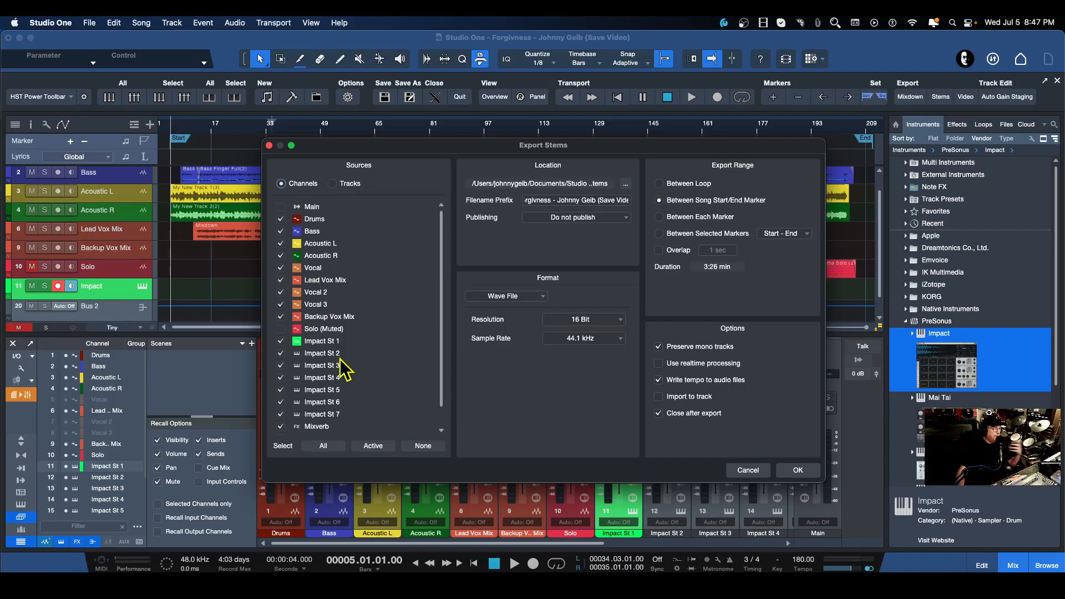
{"action": "scroll", "coordinate": [311, 366], "scroll_direction": "down", "scroll_amount": 2}
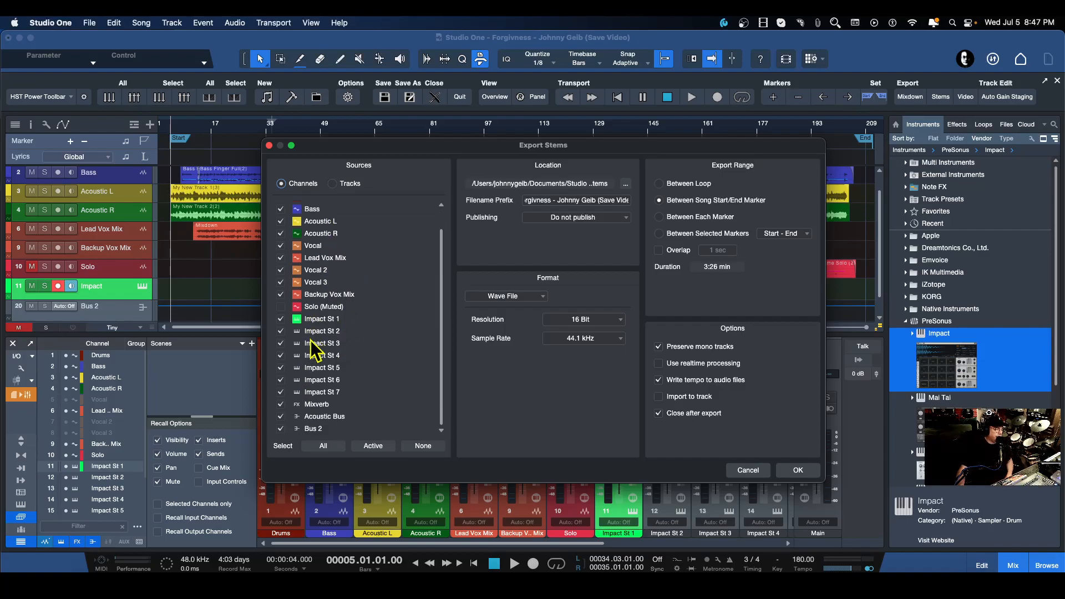
{"action": "scroll", "coordinate": [311, 340], "scroll_direction": "up", "scroll_amount": 1}
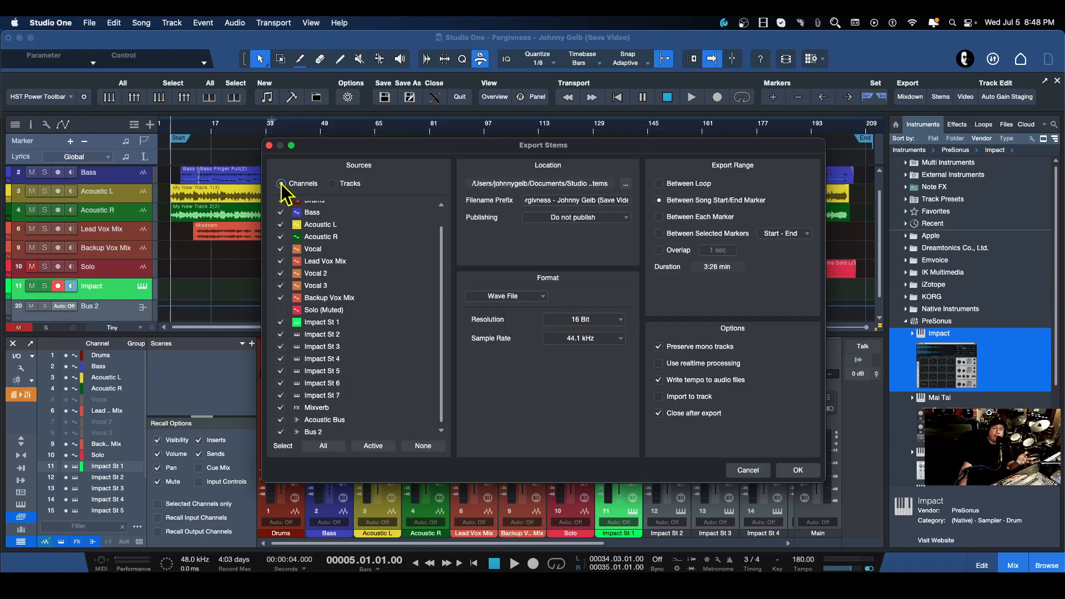
{"action": "left_click", "coordinate": [332, 183]}
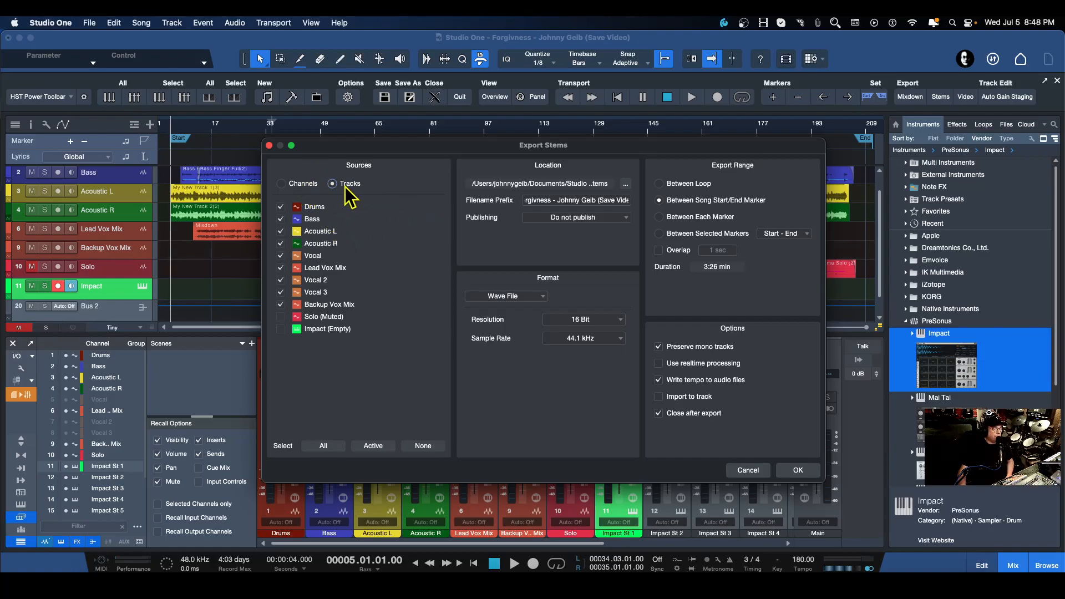
Review the Publishing, file format and export range options, returning the range to Between Song Start/End Marker.
{"action": "left_click", "coordinate": [571, 218]}
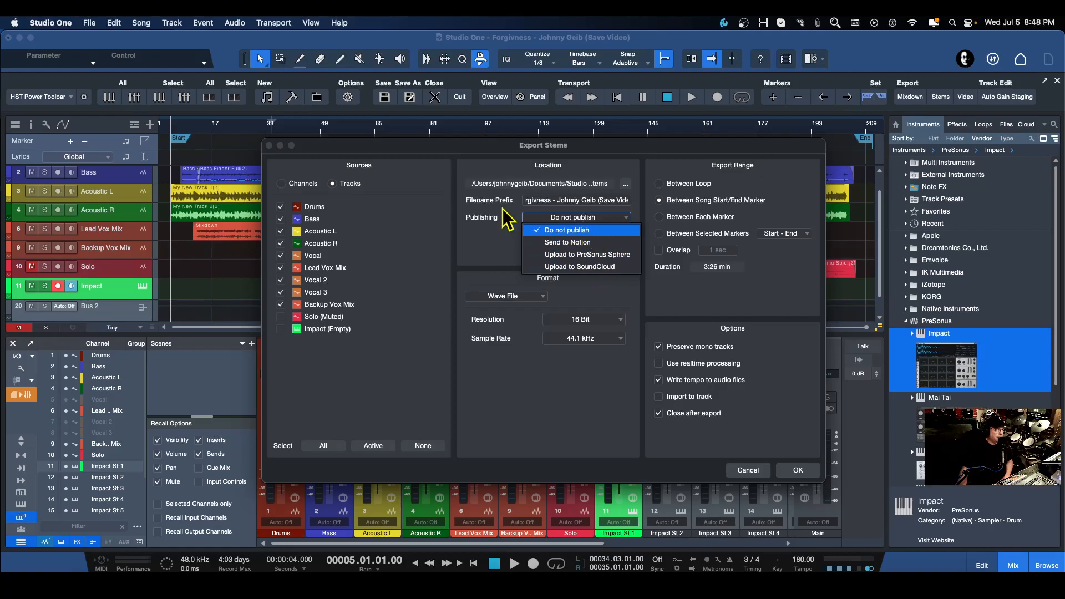
{"action": "left_click", "coordinate": [480, 235]}
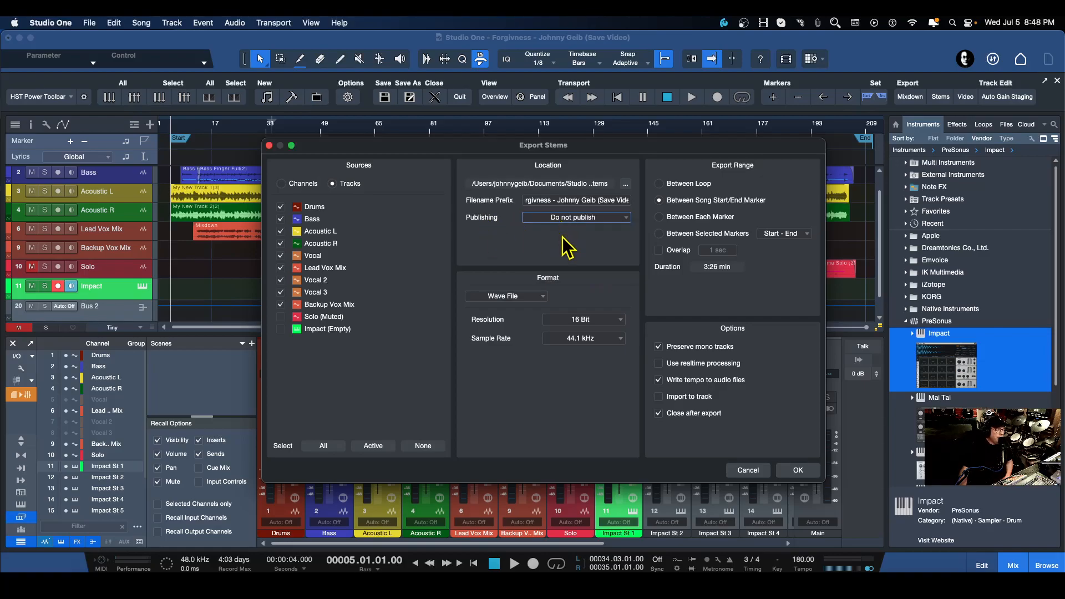
{"action": "left_click", "coordinate": [537, 299]}
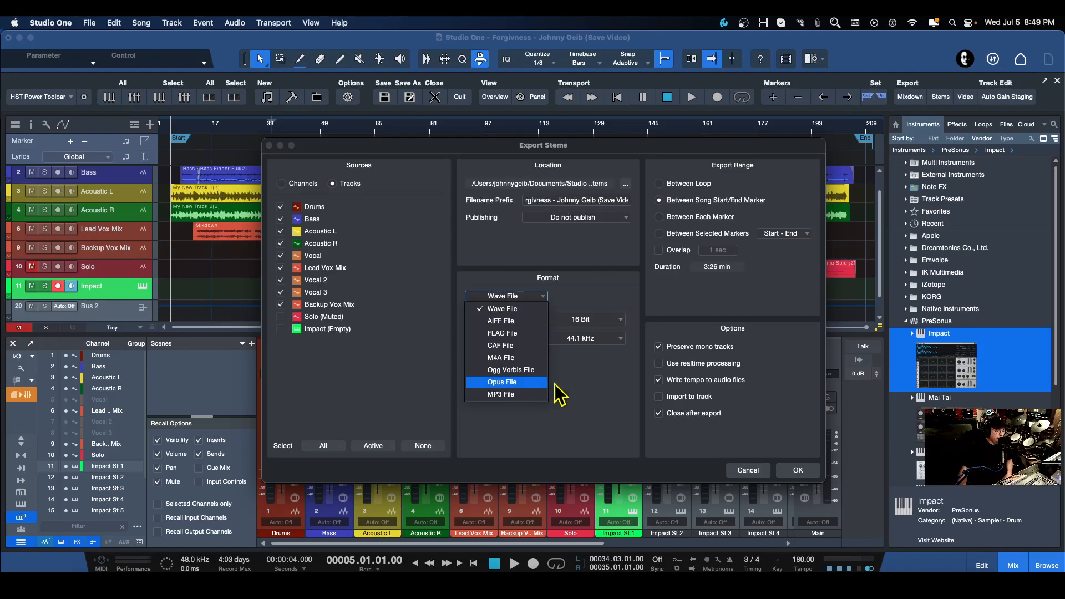
{"action": "left_click", "coordinate": [585, 354]}
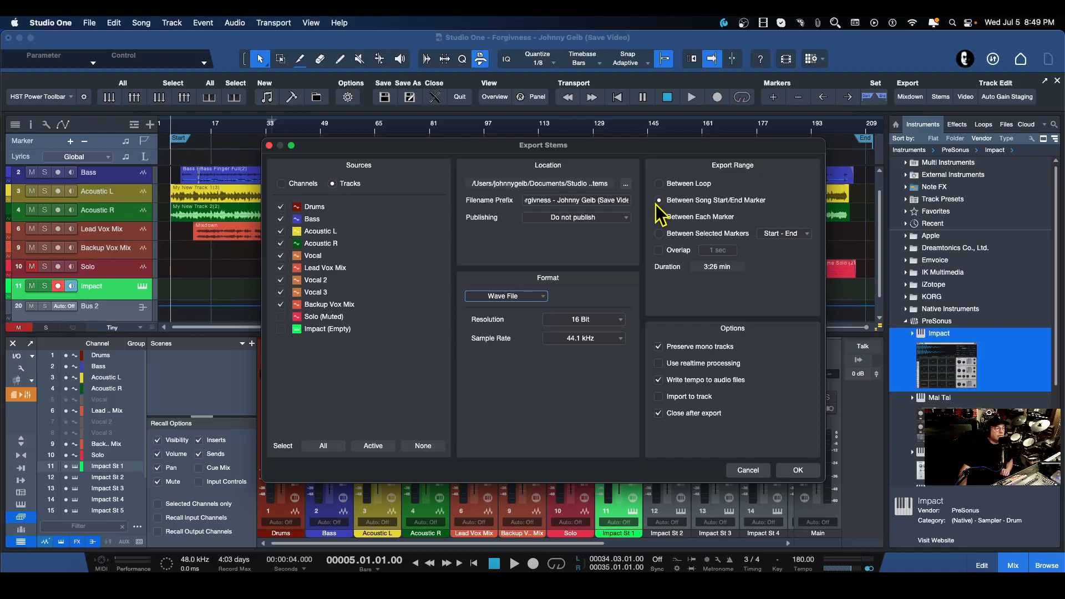
{"action": "left_click_drag", "start_coordinate": [576, 207], "coordinate": [573, 210]}
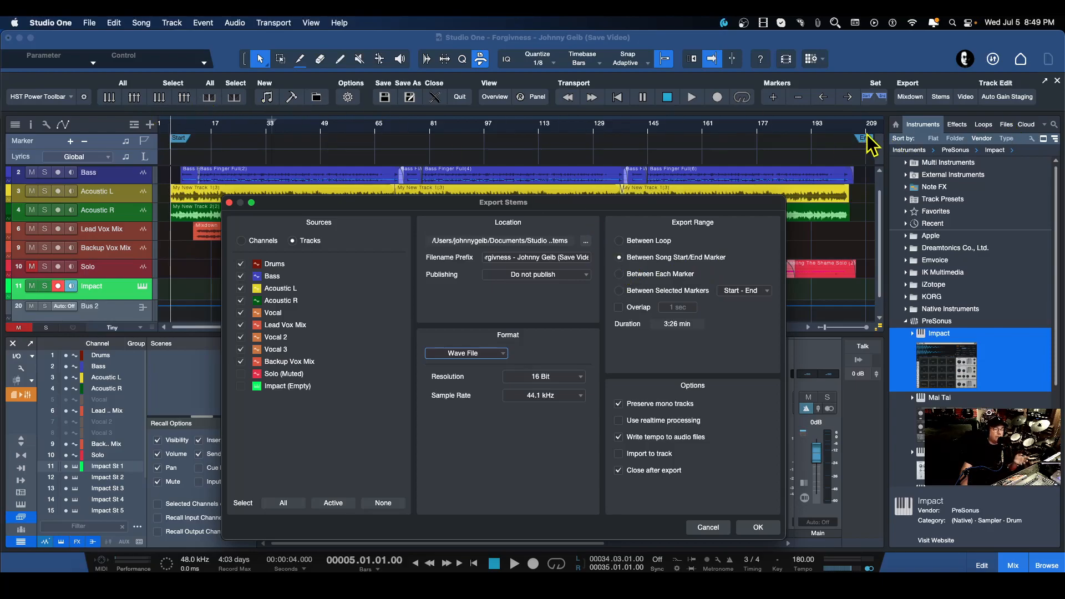
{"action": "left_click", "coordinate": [633, 242]}
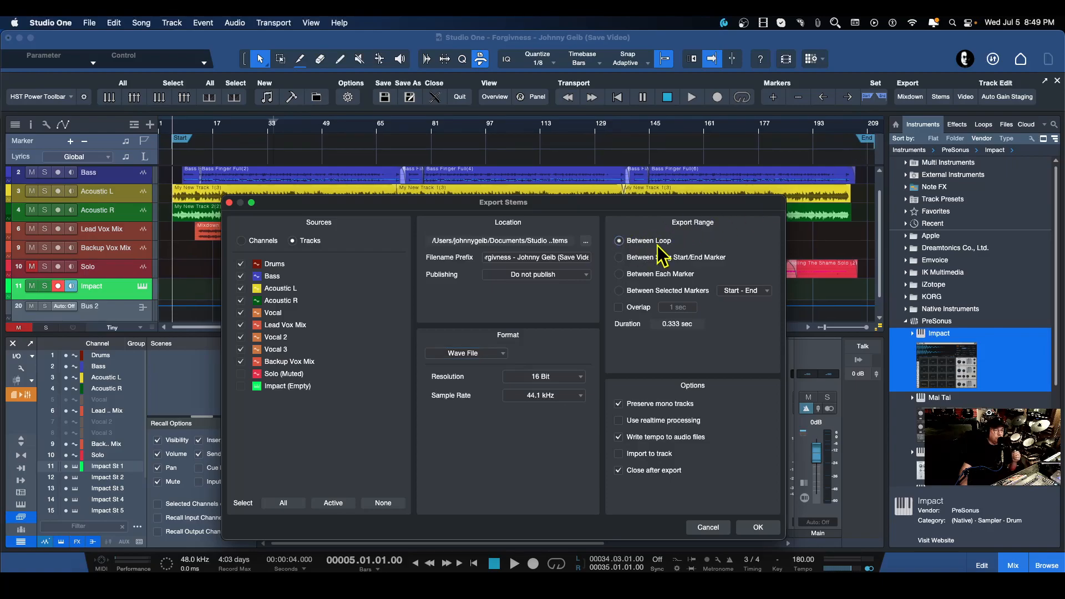
{"action": "left_click", "coordinate": [621, 258]}
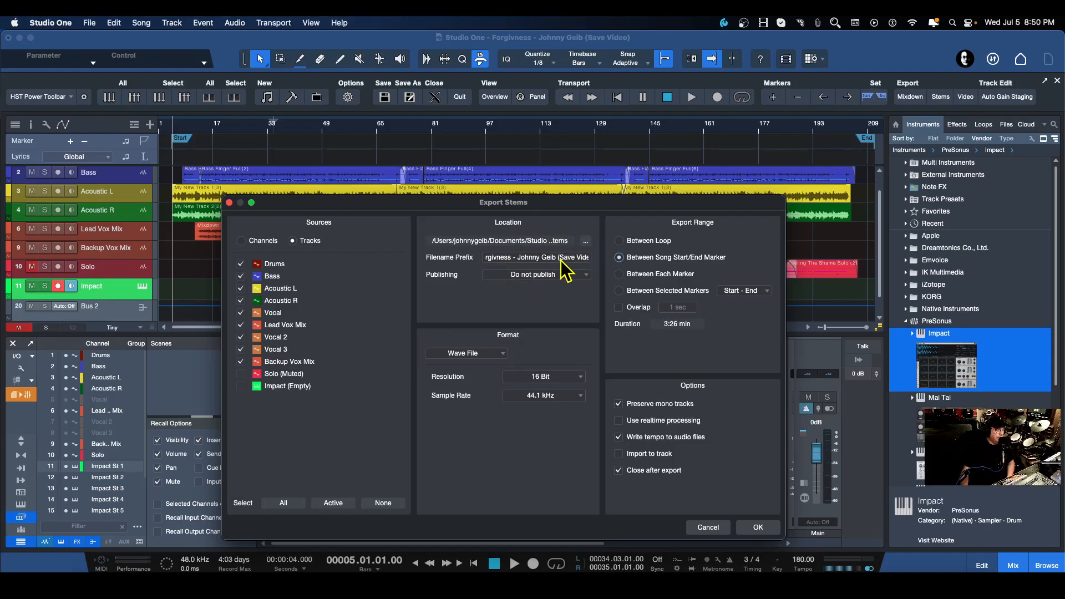
Set the stem export location to the Desktop and export the stems.
{"action": "left_click", "coordinate": [586, 243]}
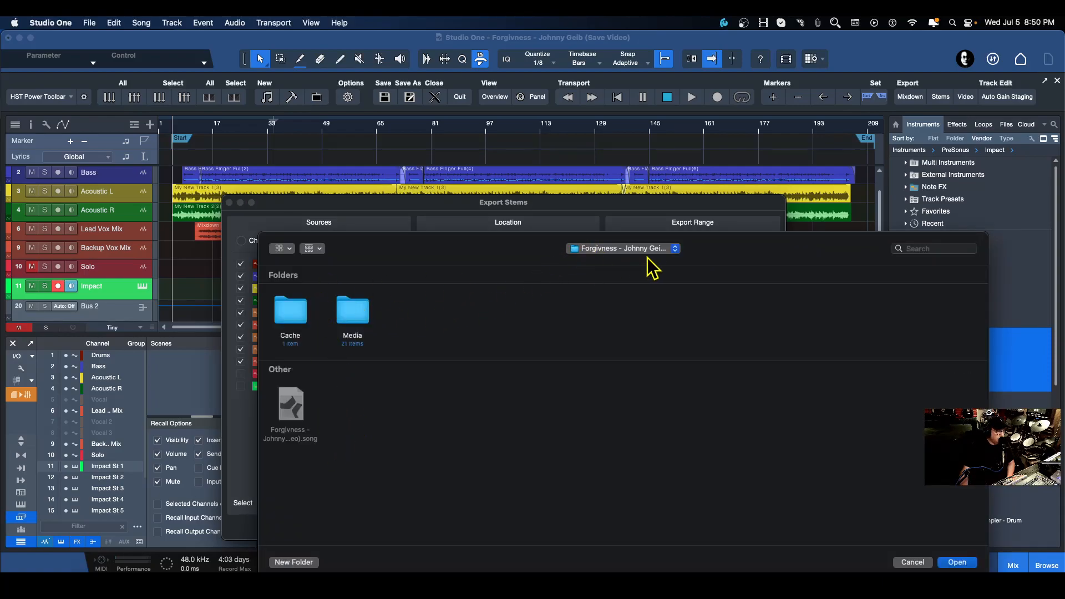
{"action": "left_click", "coordinate": [624, 248]}
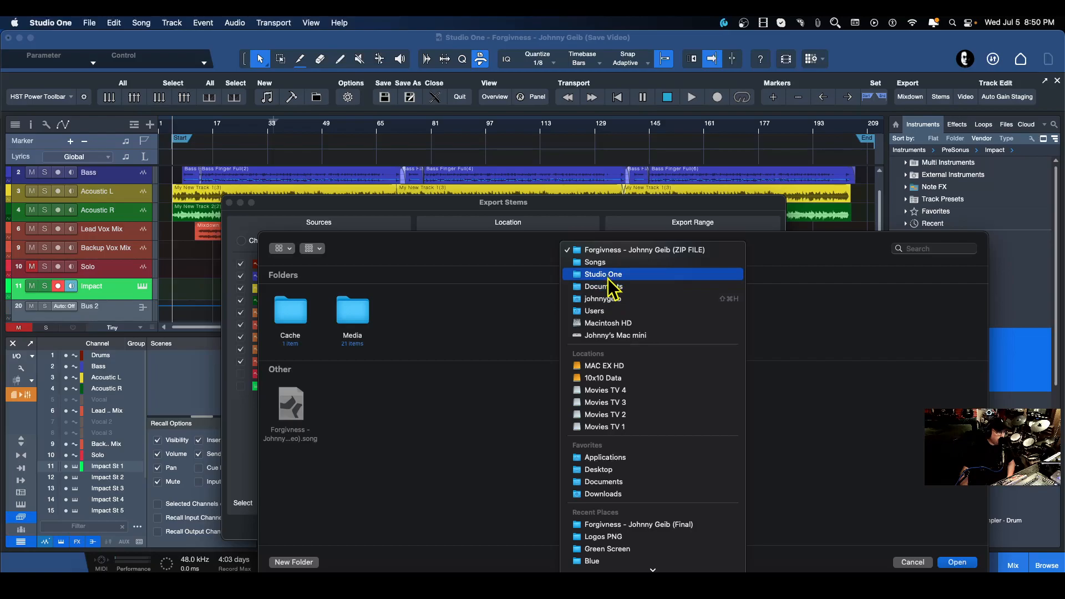
{"action": "left_click", "coordinate": [598, 470]}
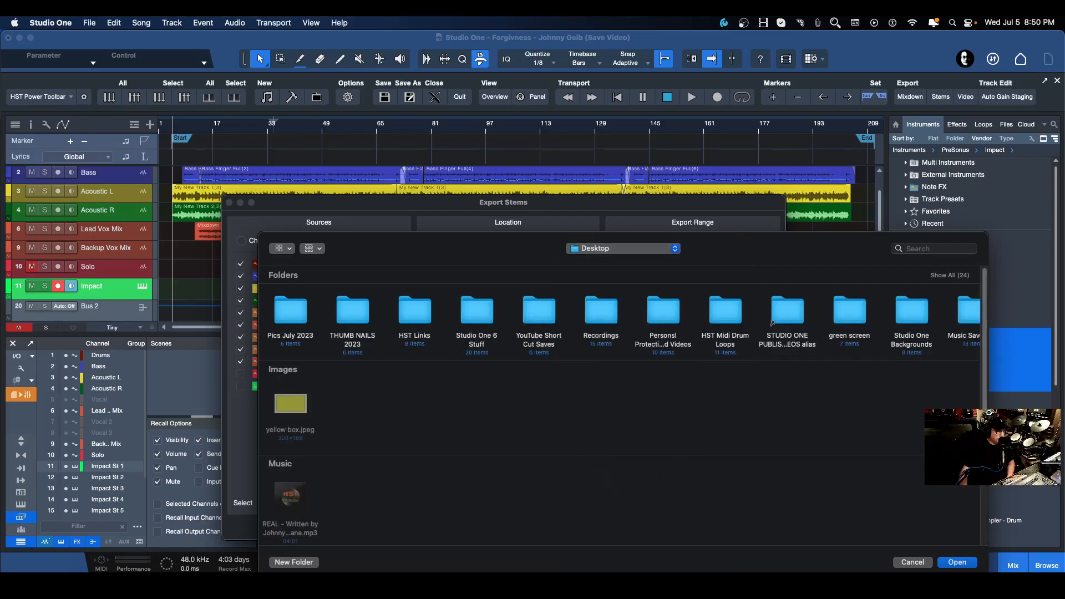
{"action": "left_click", "coordinate": [956, 563]}
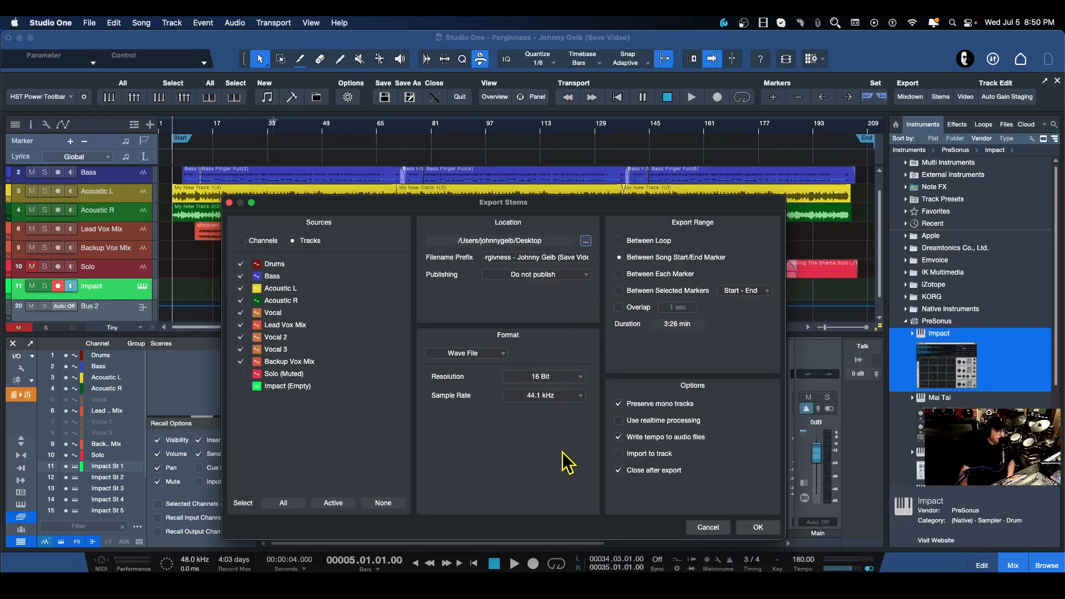
{"action": "left_click", "coordinate": [755, 528]}
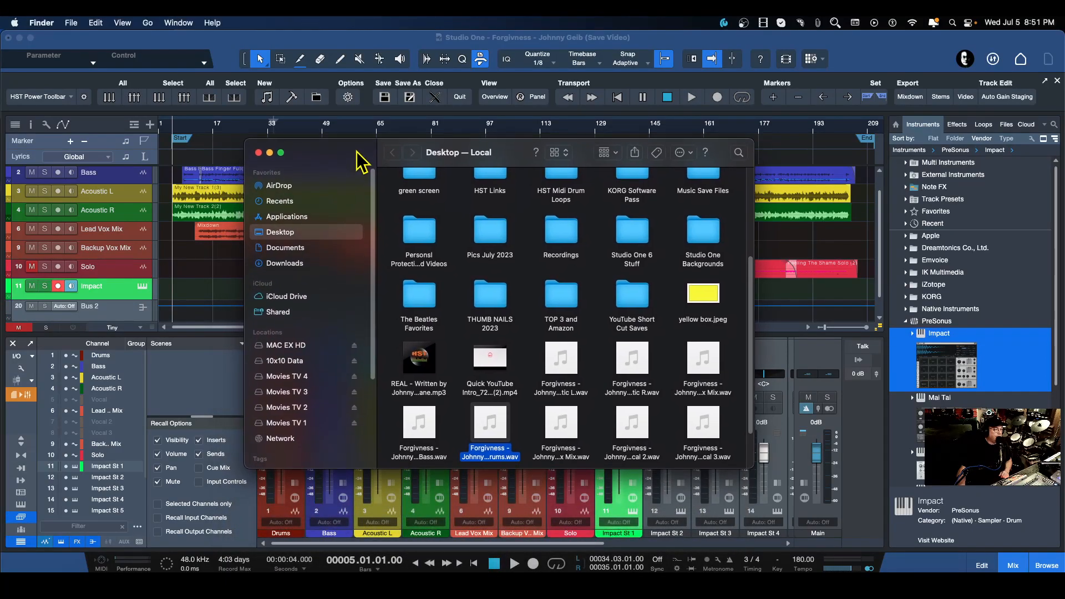
Close the Finder window and gather the exported stem WAV files together on the desktop.
{"action": "scroll", "coordinate": [553, 327], "scroll_direction": "up", "scroll_amount": 6}
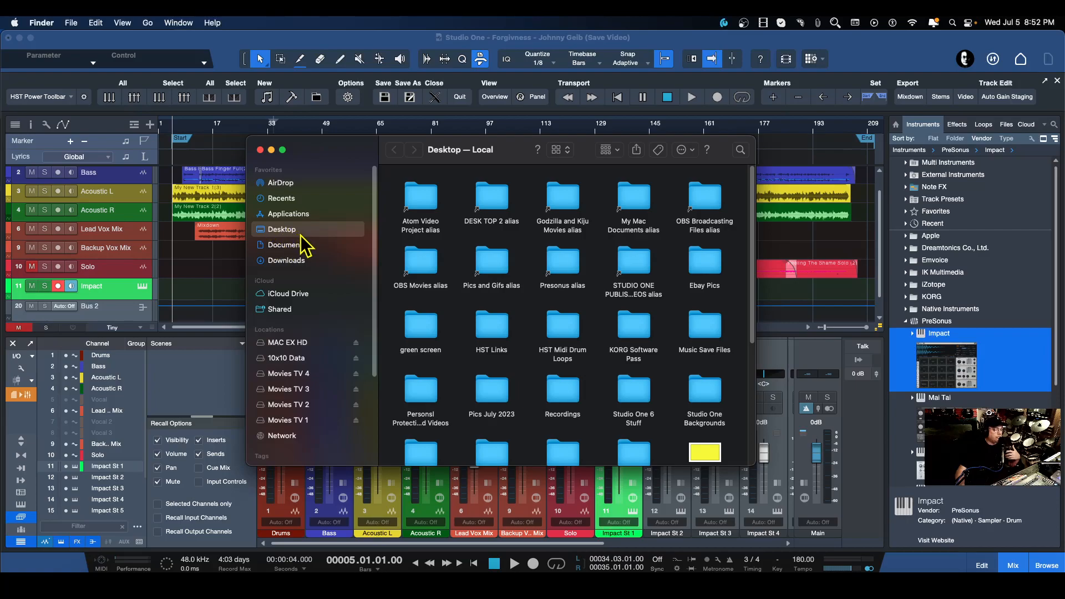
{"action": "left_click", "coordinate": [261, 150]}
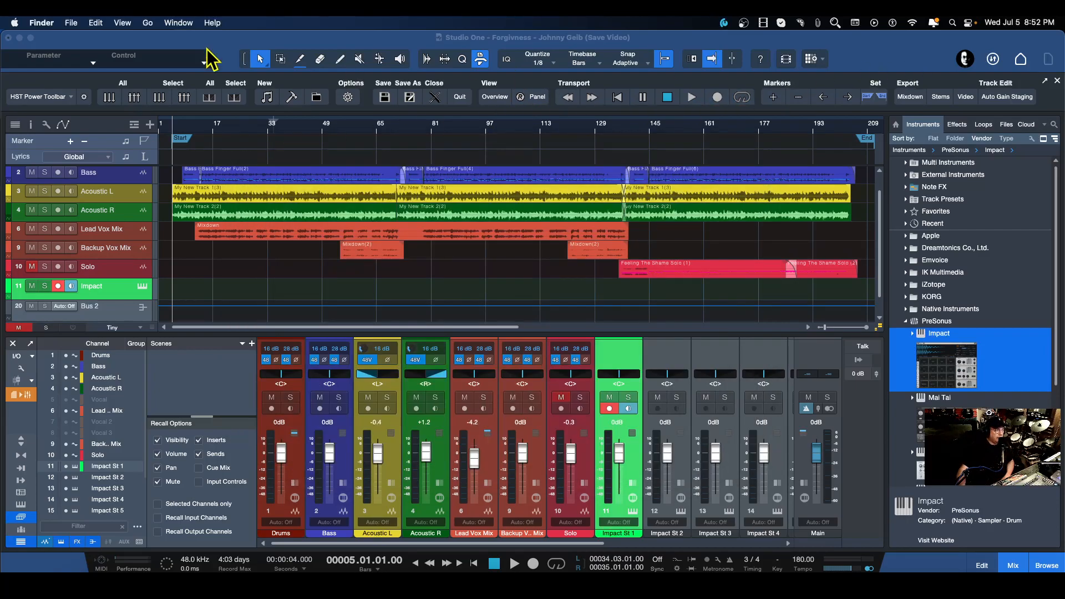
{"action": "left_click", "coordinate": [20, 38]}
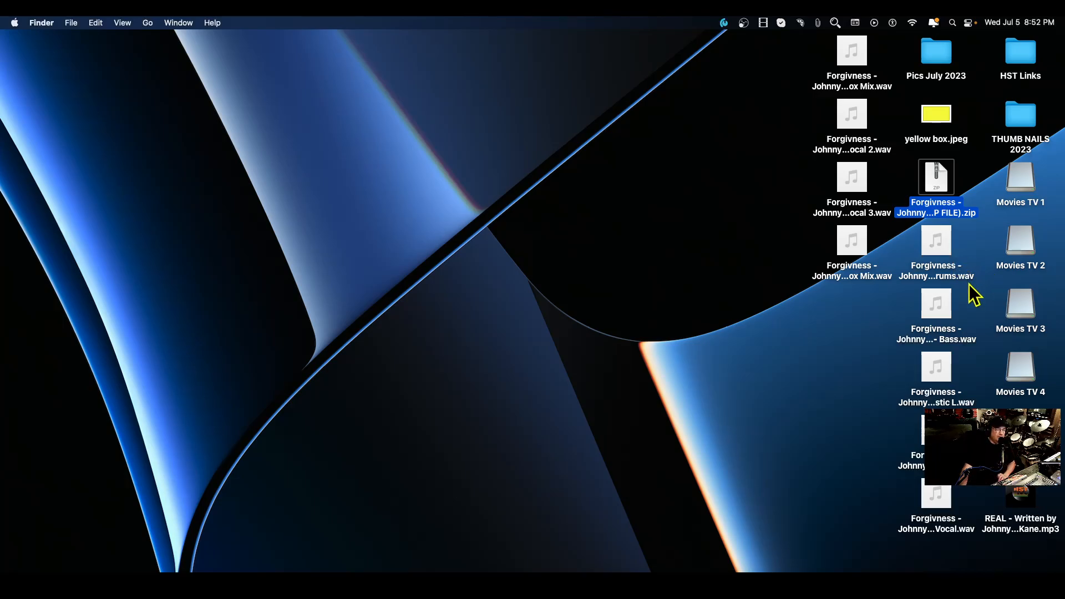
{"action": "left_click_drag", "start_coordinate": [932, 544], "coordinate": [443, 186]}
{"action": "left_click_drag", "start_coordinate": [823, 302], "coordinate": [875, 52]}
{"action": "left_click_drag", "start_coordinate": [861, 75], "coordinate": [555, 194]}
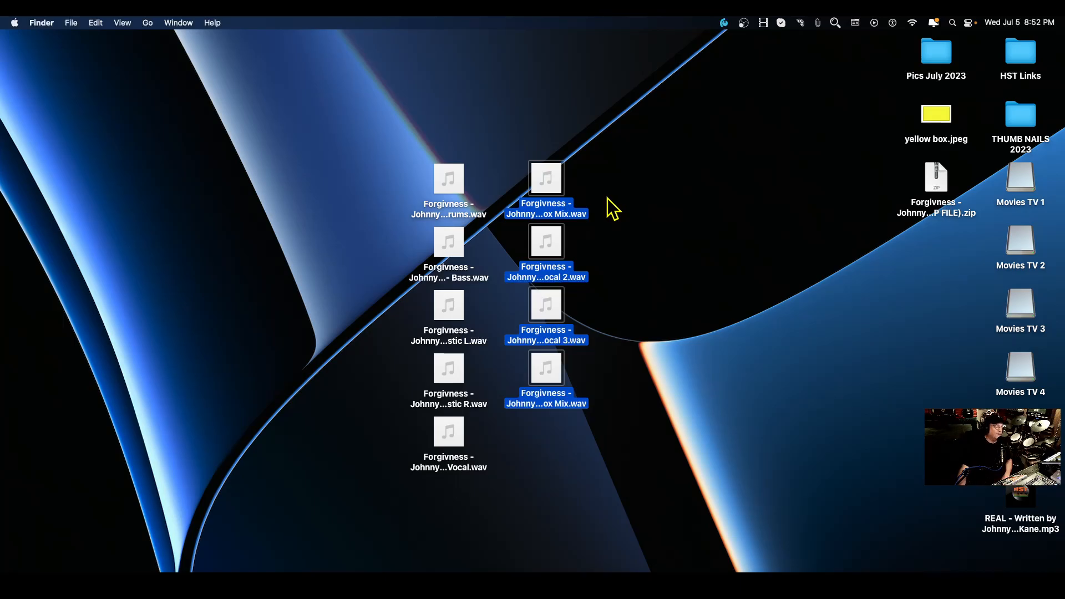
Create a new desktop folder named Forgiveness Stems.
{"action": "right_click", "coordinate": [705, 182]}
{"action": "left_click", "coordinate": [725, 189]}
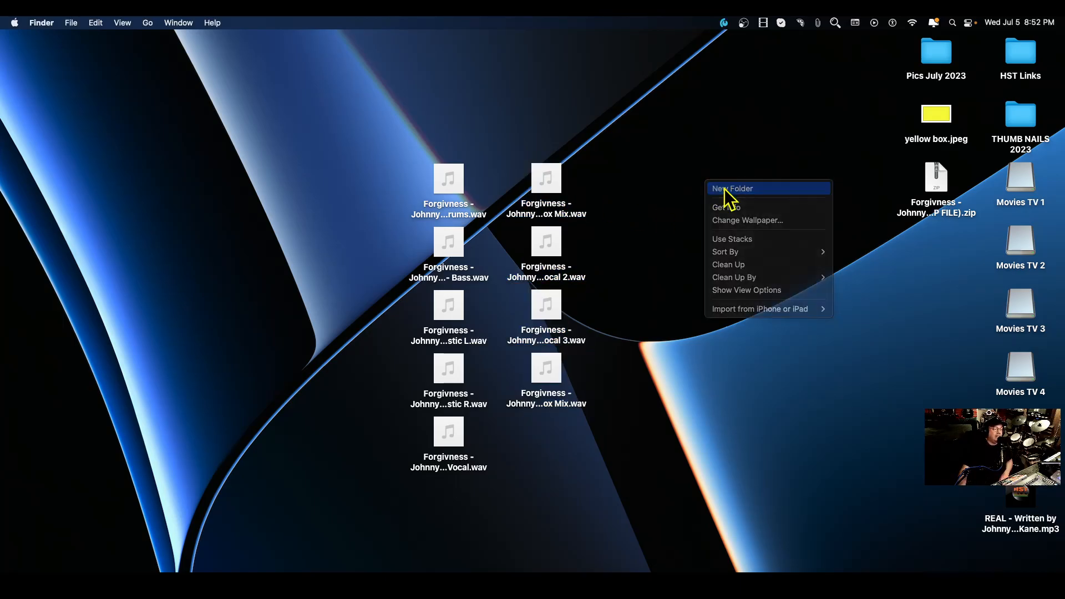
{"action": "type", "text": "F"}
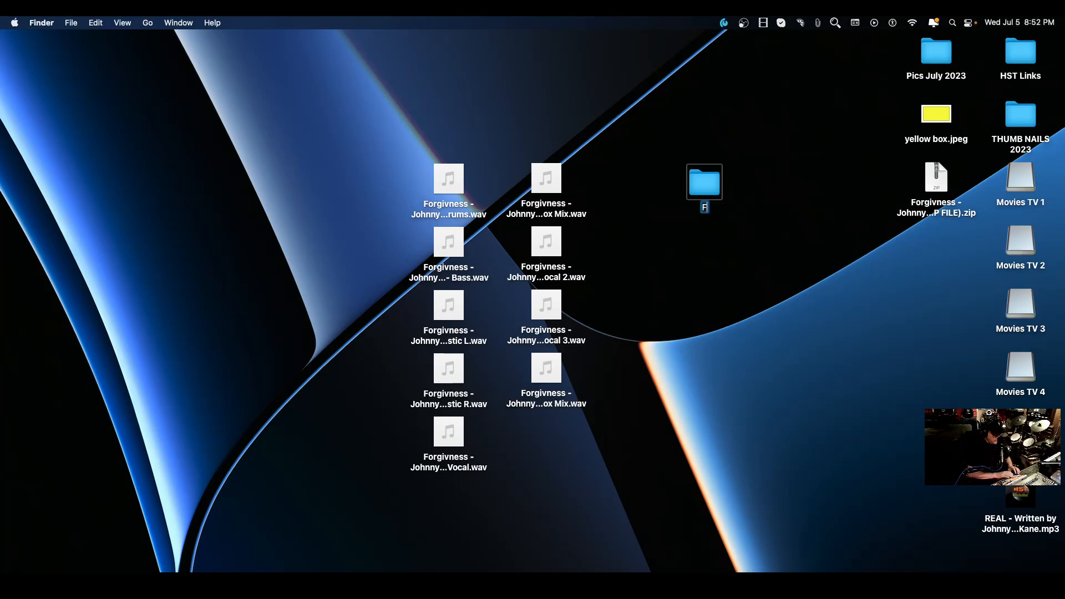
{"action": "type", "text": "orgiveness"}
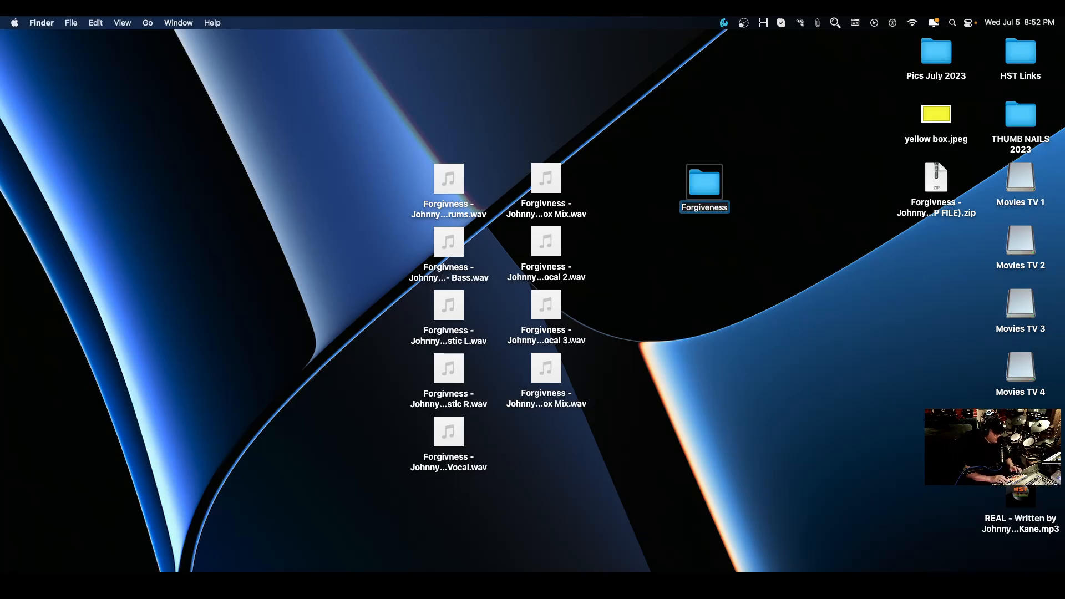
{"action": "type", "text": " Stems"}
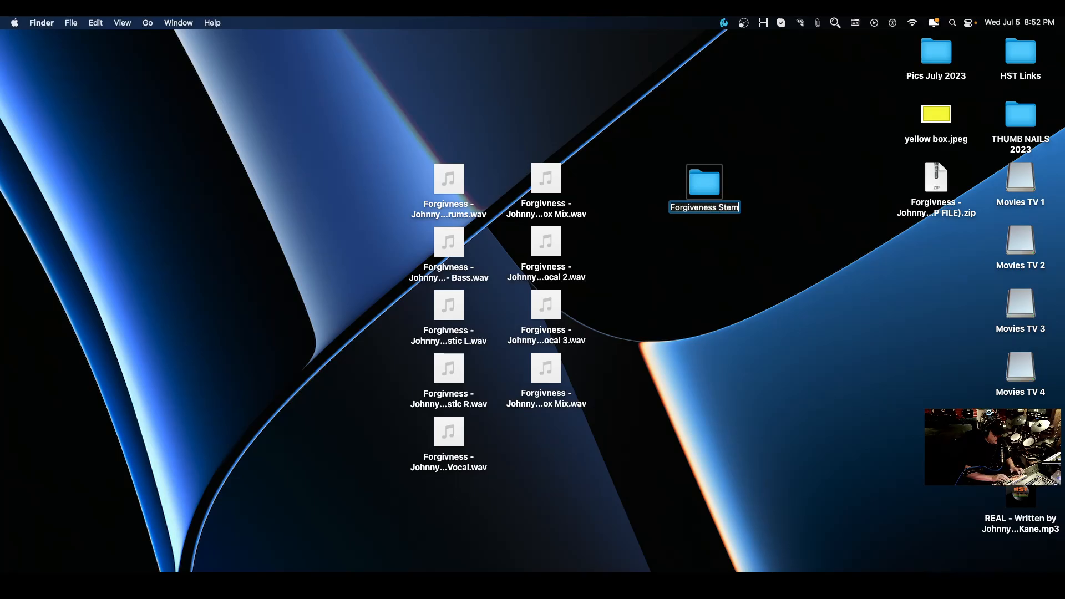
{"action": "key", "text": "Return"}
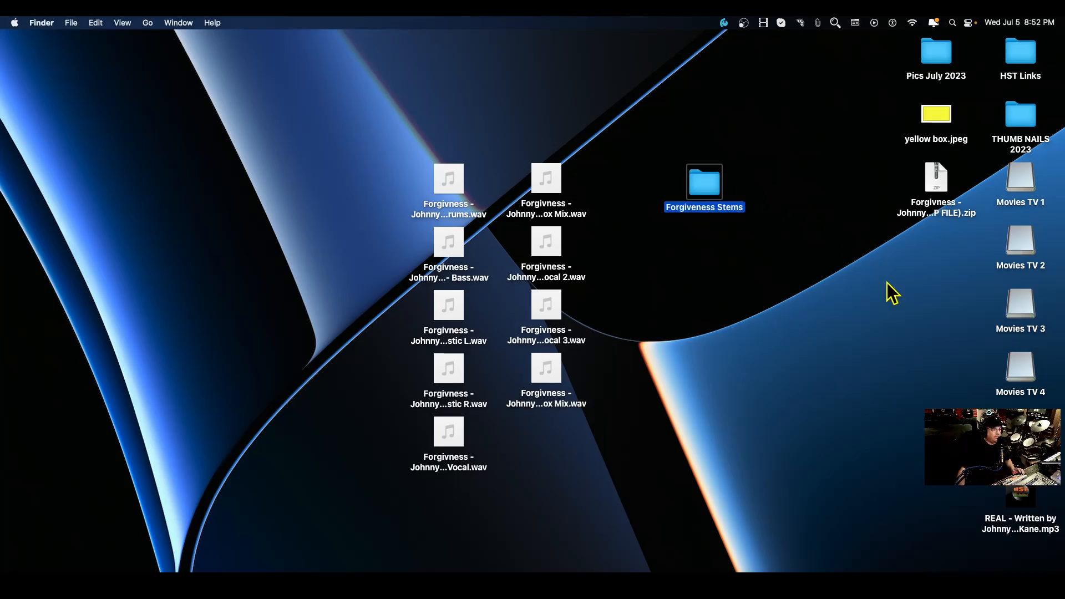
Select all the exported stem WAV files and move them into the Forgiveness Stems folder.
{"action": "left_click", "coordinate": [661, 291]}
{"action": "left_click_drag", "start_coordinate": [440, 498], "coordinate": [594, 151]}
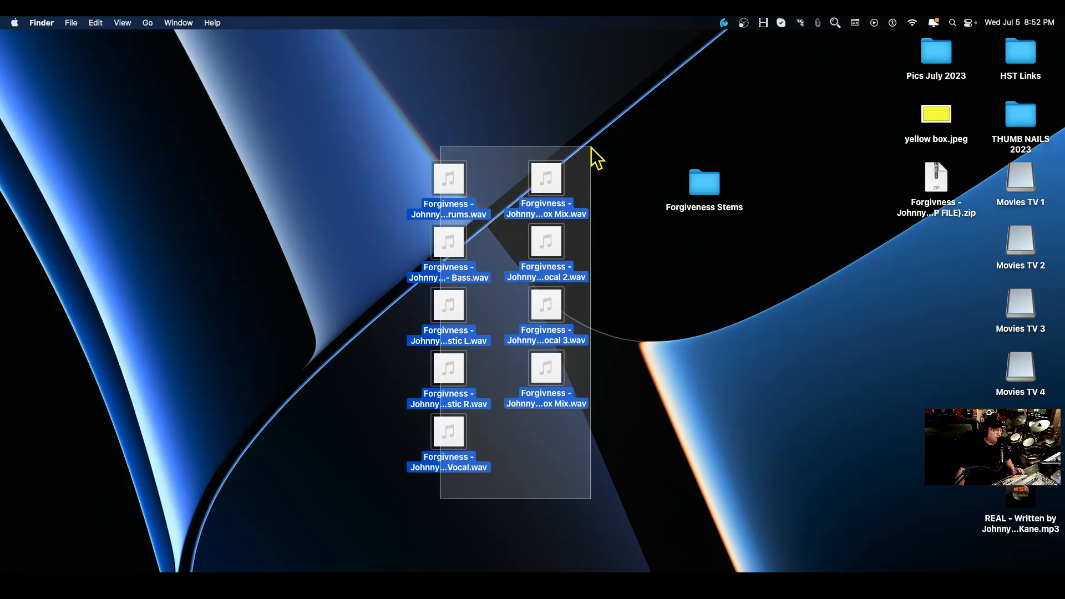
{"action": "left_click_drag", "start_coordinate": [551, 183], "coordinate": [714, 193]}
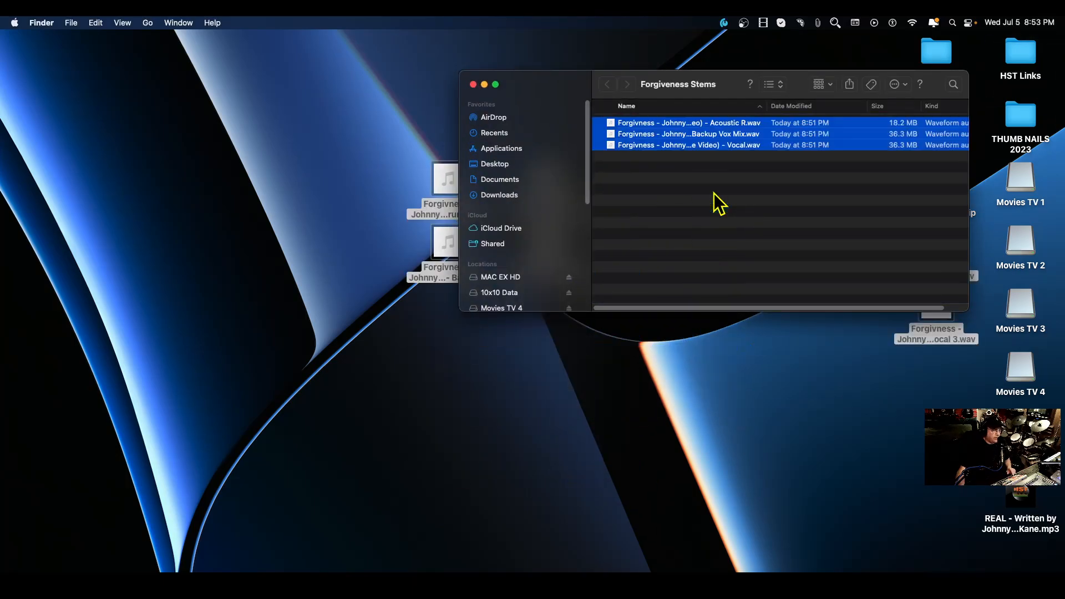
Place the Forgiveness Stems folder beside the ZIP file on the desktop and return to Studio One.
{"action": "left_click_drag", "start_coordinate": [731, 85], "coordinate": [364, 211]}
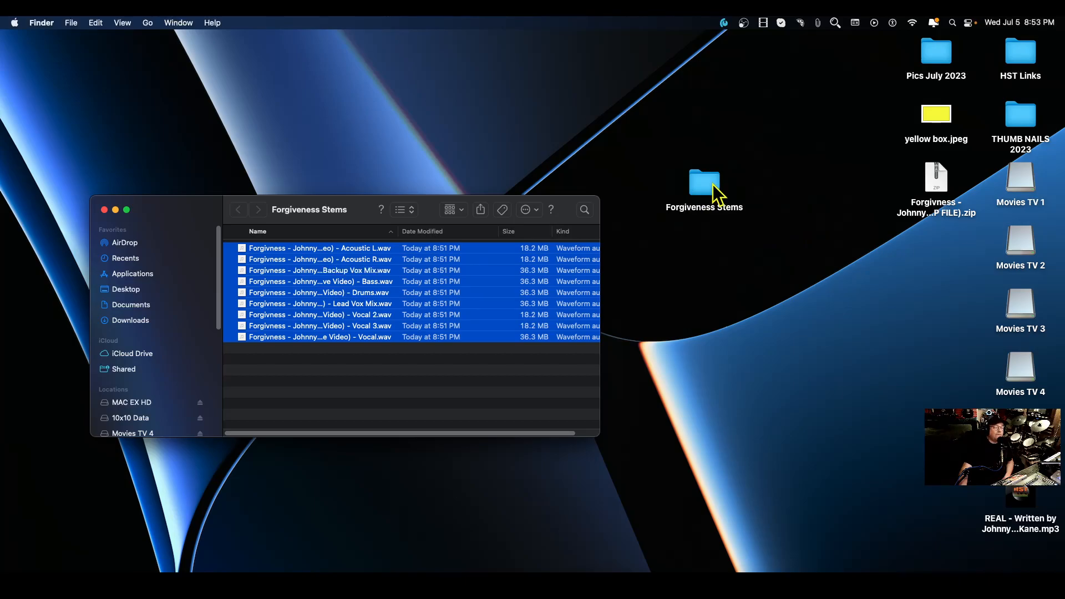
{"action": "left_click_drag", "start_coordinate": [714, 184], "coordinate": [947, 243]}
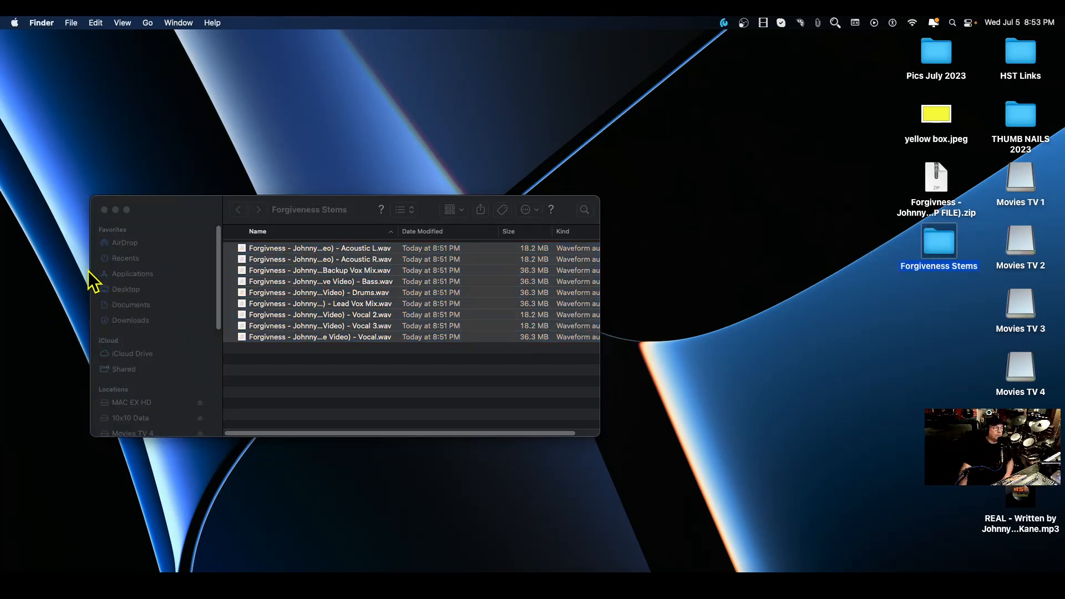
{"action": "left_click", "coordinate": [165, 222]}
{"action": "left_click", "coordinate": [964, 583]}
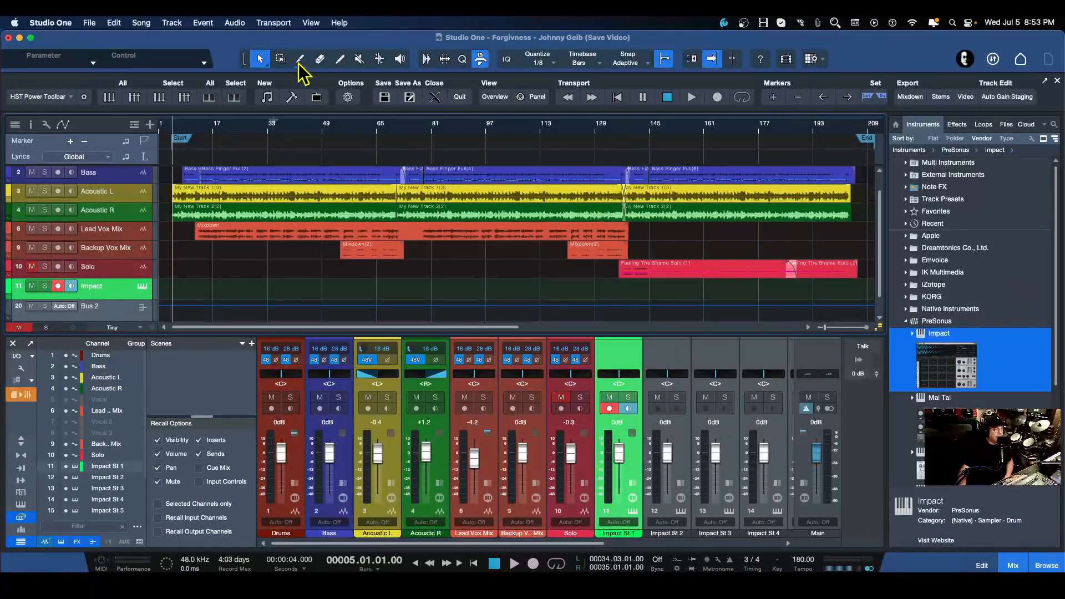
Open the Export Mixdown dialog and set the maximum loudness to -13.0 LUFS.
{"action": "left_click", "coordinate": [141, 22]}
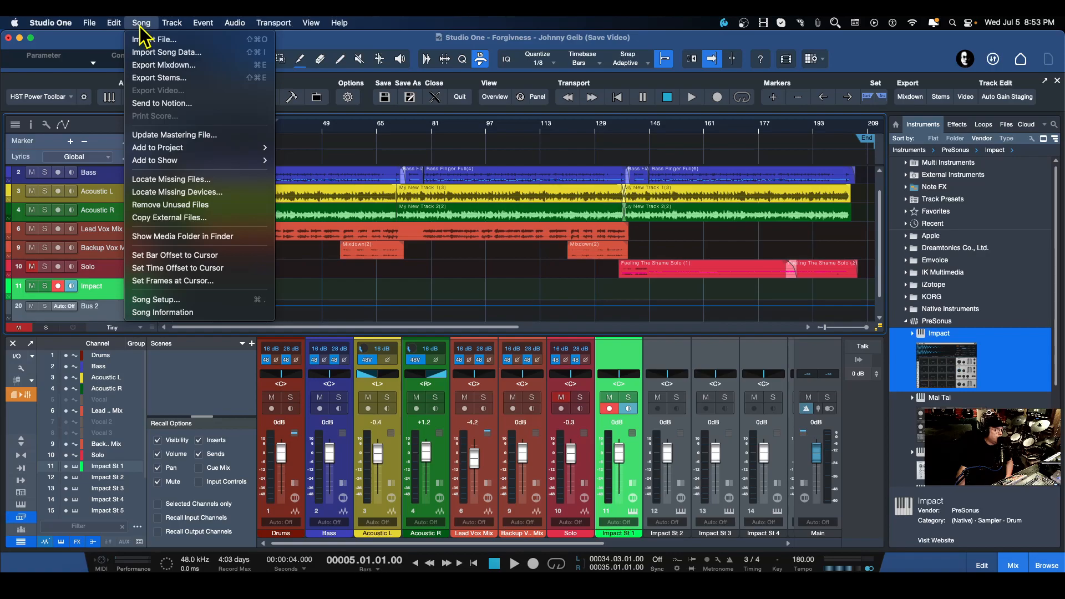
{"action": "left_click", "coordinate": [164, 68]}
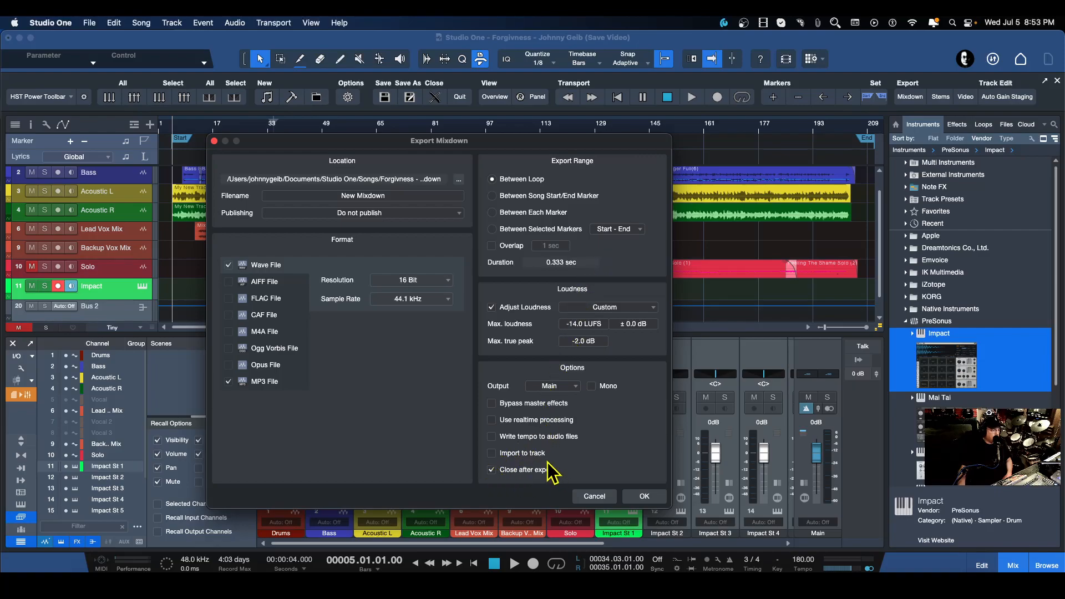
{"action": "scroll", "coordinate": [593, 330], "scroll_direction": "up", "scroll_amount": 1}
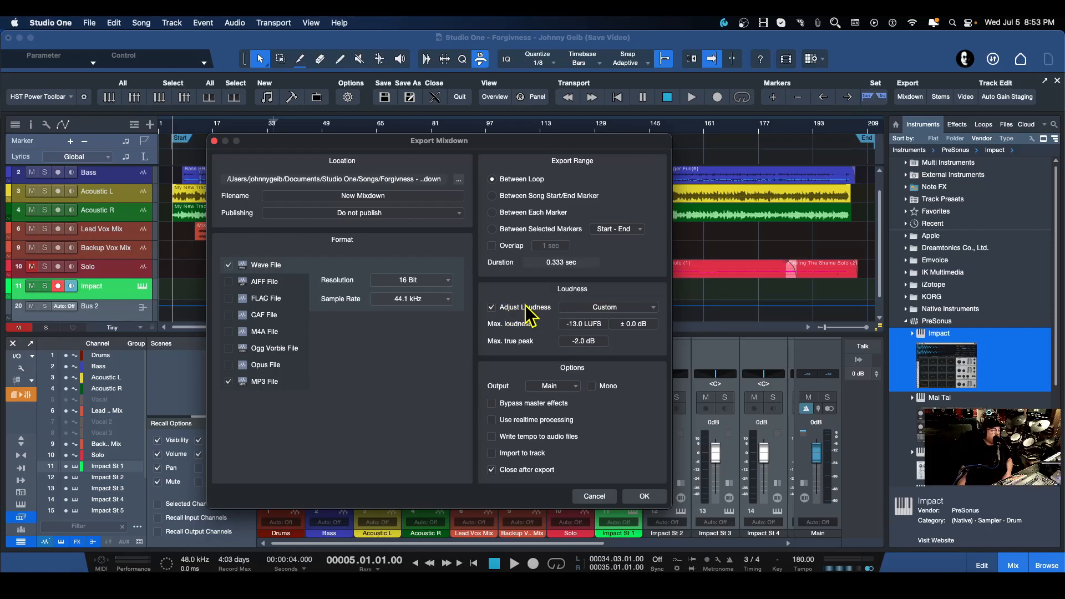
Review the available presets in the Adjust Loudness list.
{"action": "left_click", "coordinate": [630, 308]}
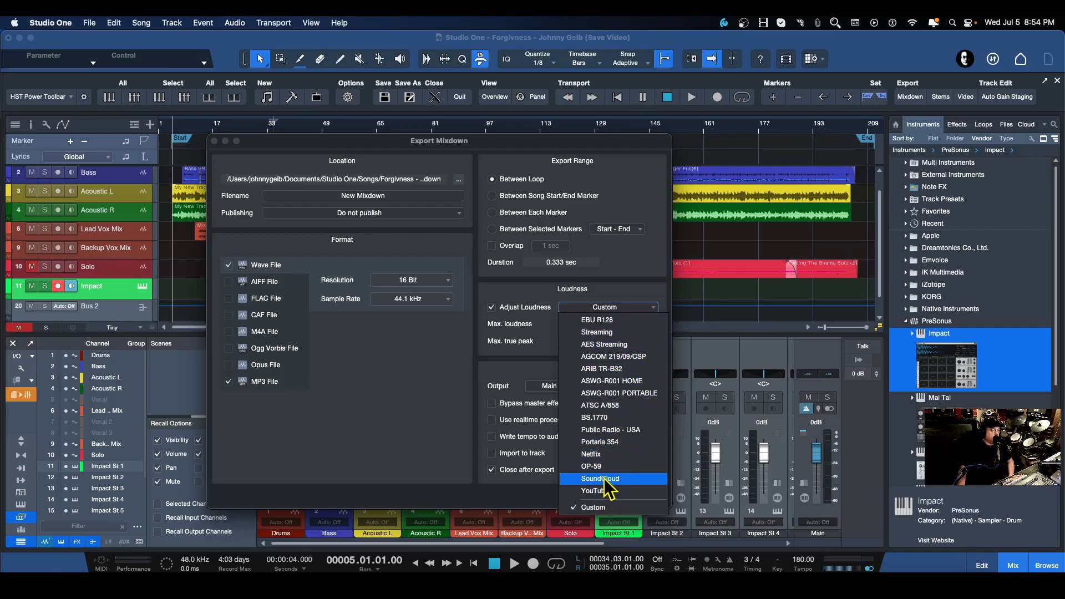
{"action": "left_click", "coordinate": [625, 275]}
{"action": "left_click", "coordinate": [620, 309]}
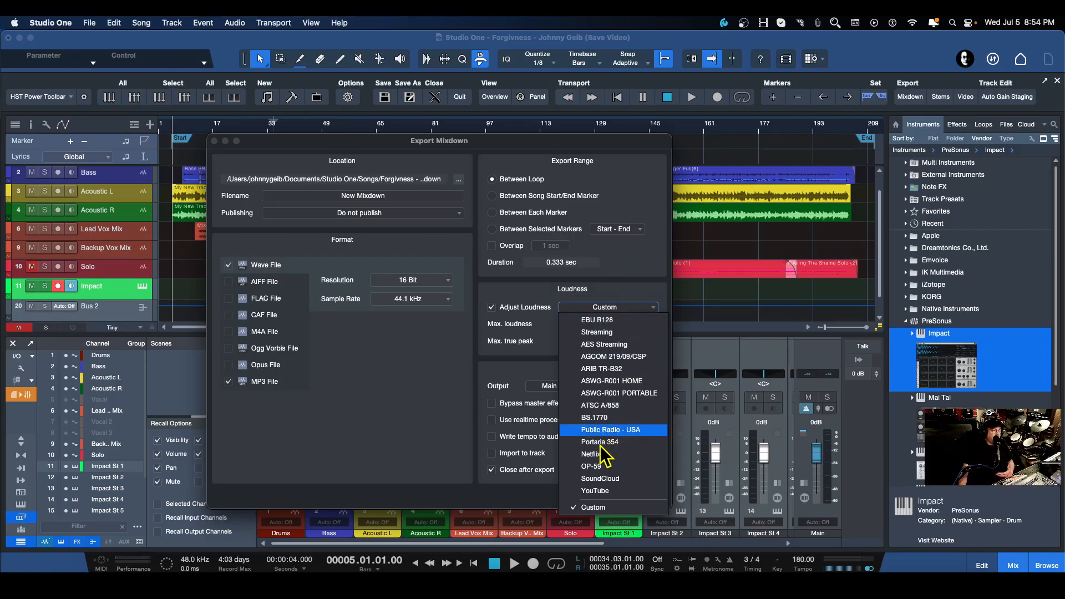
{"action": "left_click", "coordinate": [635, 269]}
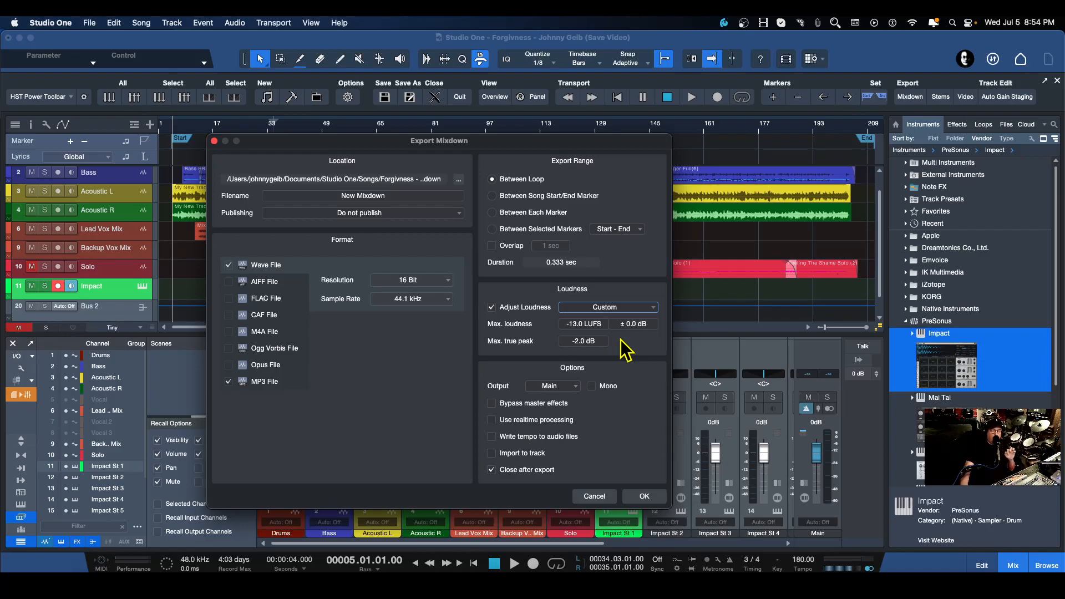
{"action": "left_click", "coordinate": [610, 308]}
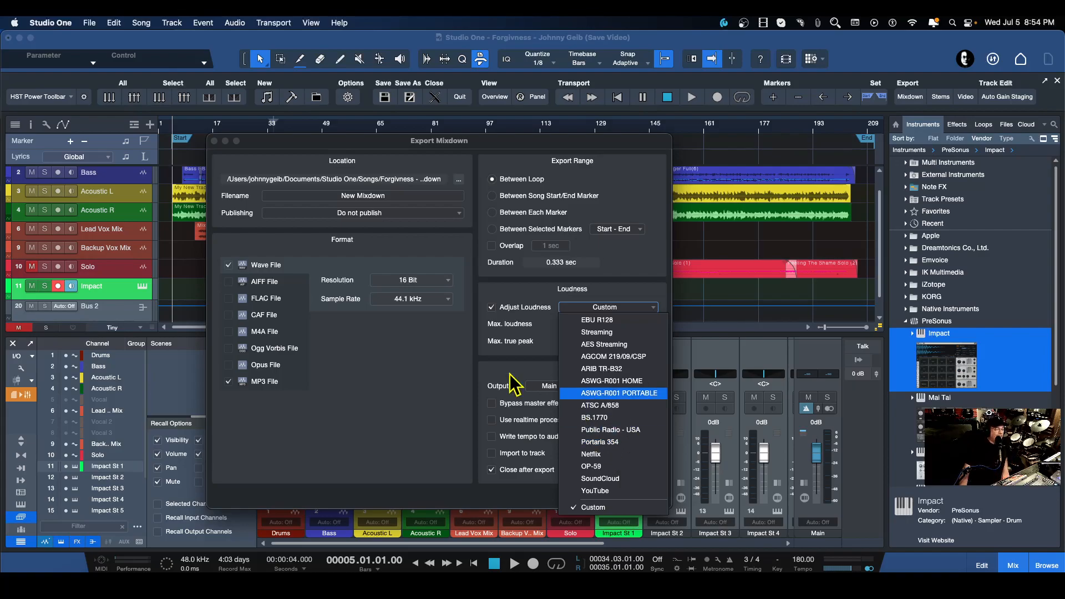
{"action": "left_click", "coordinate": [411, 380]}
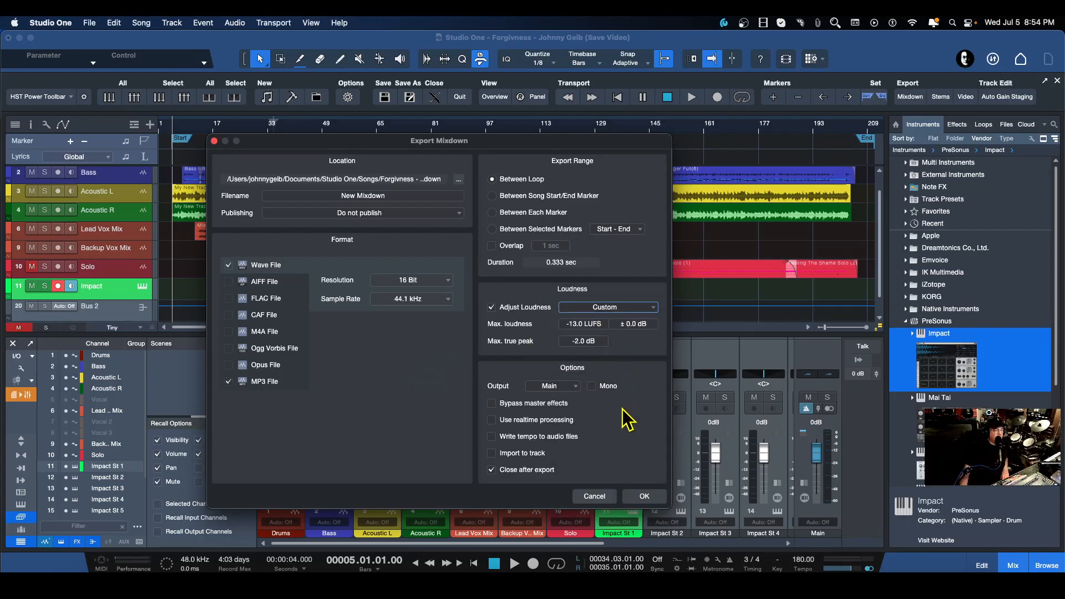